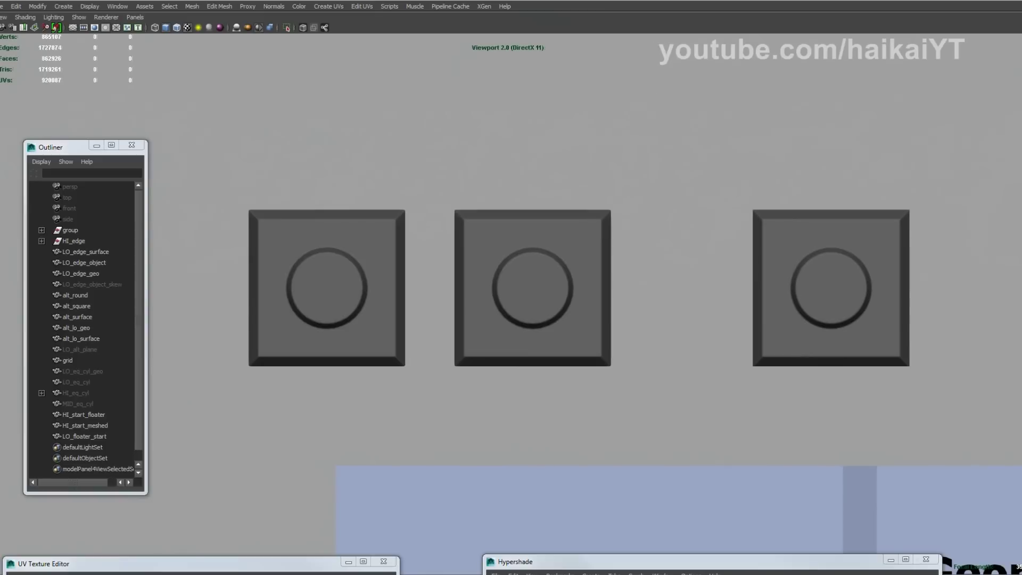
Step: Examine the low-res panel LO_floater_start beside the two high-res panels in the top view
left_click(869, 162)
left_click_drag(720, 133, 1016, 415)
middle_click_drag(868, 286, 828, 276, "alt")
scroll(829, 276, "up", 1)
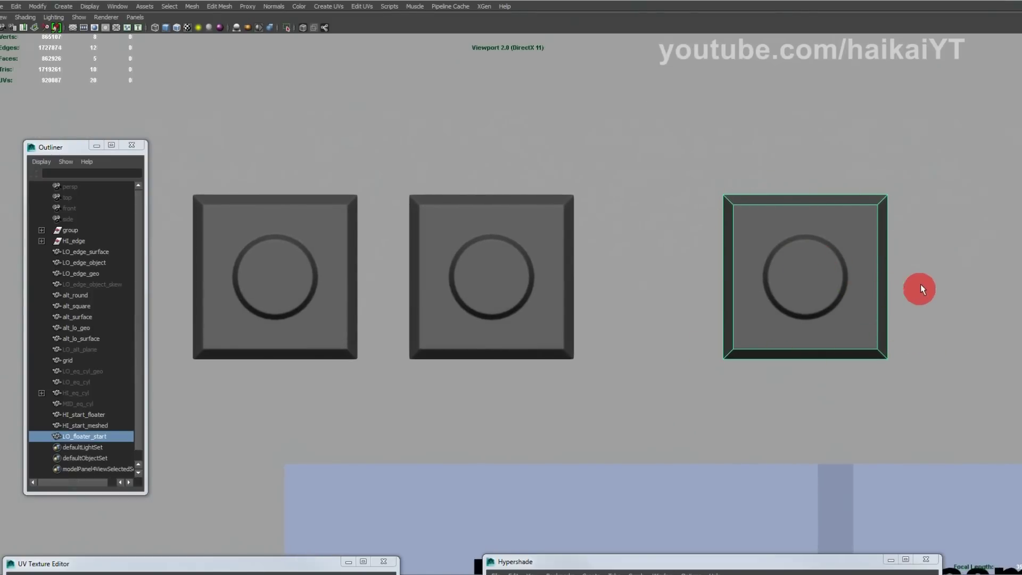
left_click(632, 136)
middle_click_drag(639, 152, 705, 159, "alt")
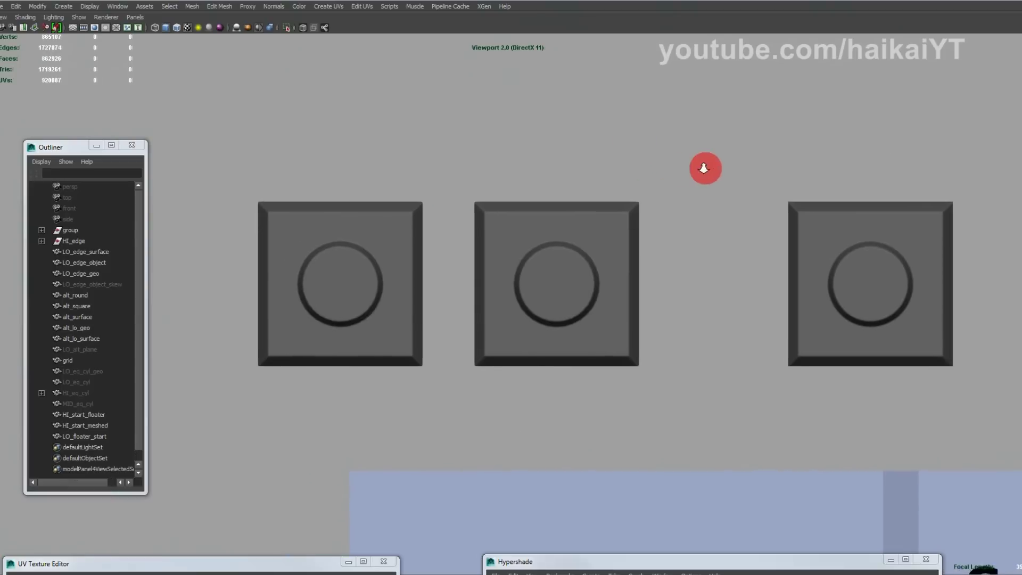
scroll(705, 160, "down", 1)
left_click_drag(202, 112, 203, 171)
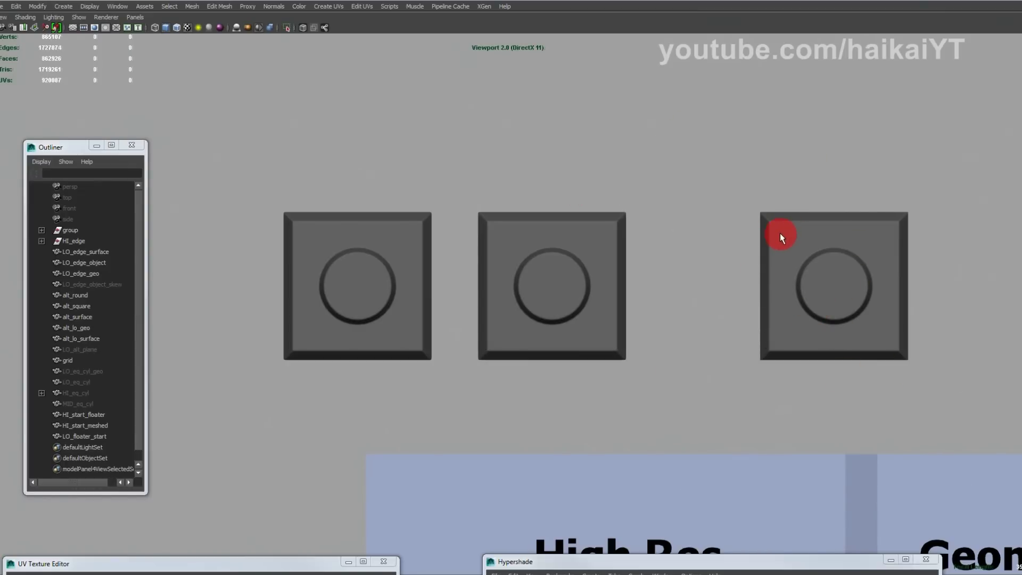
middle_click_drag(769, 242, 657, 238, "alt")
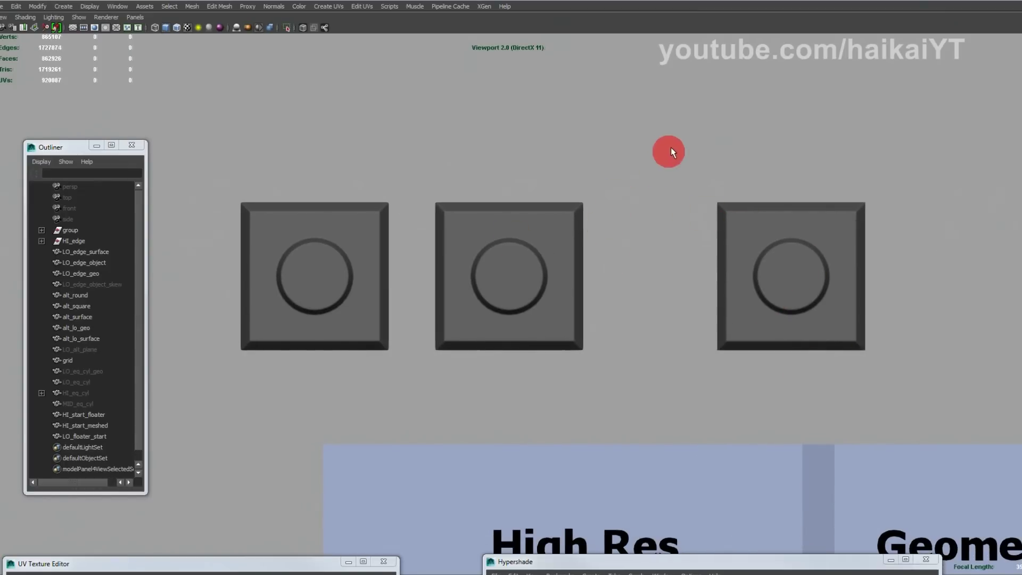
Step: Switch to the perspective view and turn off smooth preview on HI_start_meshed and HI_start_floater
key("space")
left_click_drag(657, 189, 657, 153)
left_click_drag(619, 186, 415, 255, "alt")
left_click(497, 310)
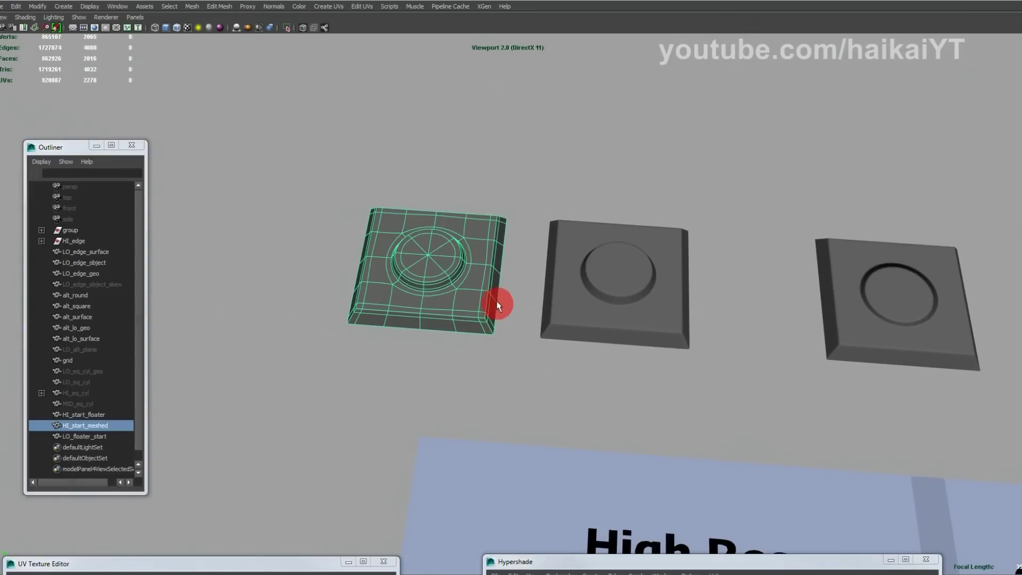
key("1")
left_click(565, 236)
key("1")
left_click(421, 249)
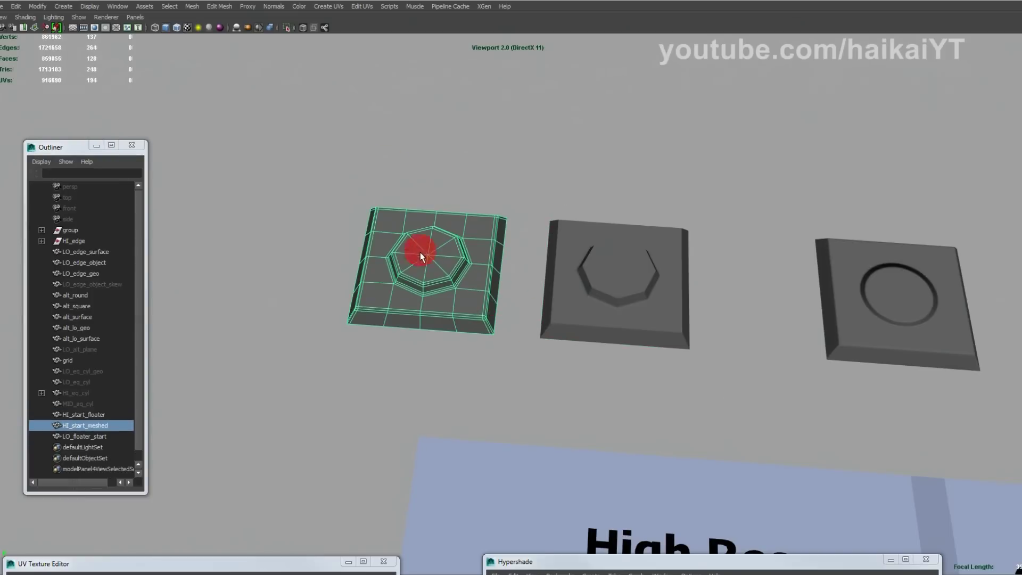
Step: Examine the wireframe topology where the raised cylinder connects to the base of HI_start_meshed
middle_click_drag(484, 280, 459, 282, "alt")
right_click_drag(459, 283, 520, 299, "alt")
left_click_drag(433, 285, 472, 281, "alt")
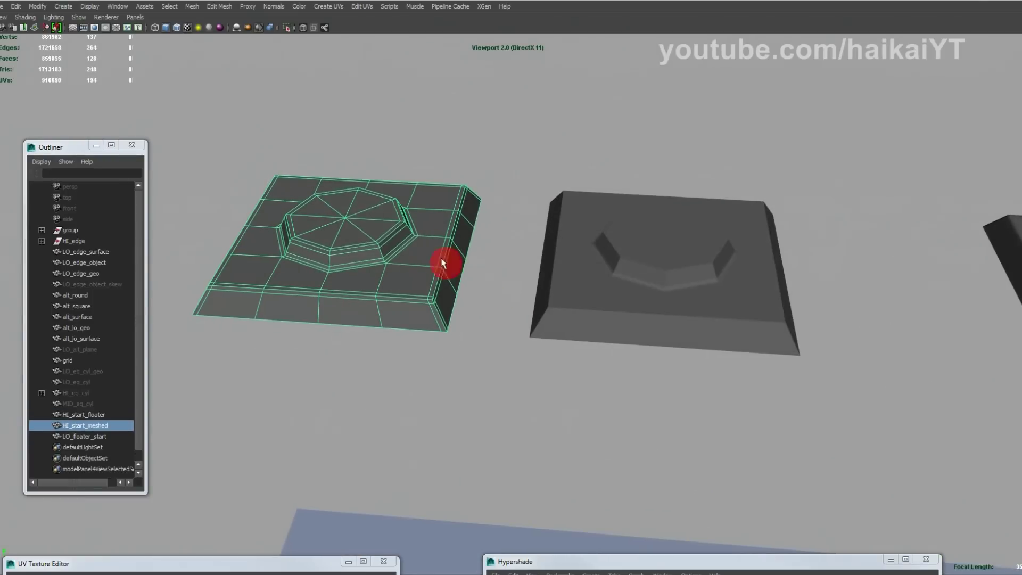
right_click_drag(411, 239, 498, 288, "alt")
left_click_drag(499, 288, 568, 240, "alt")
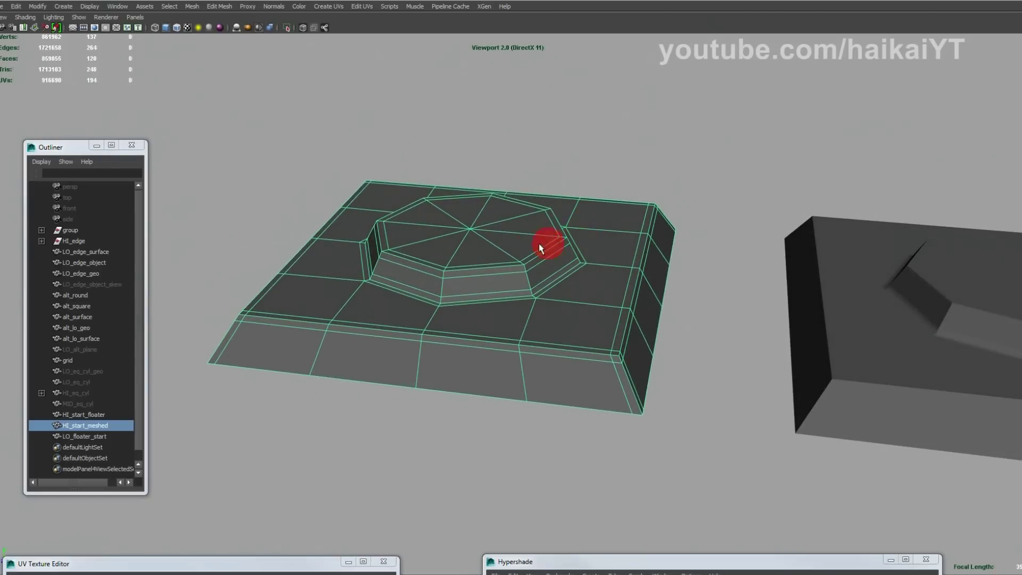
right_click(552, 289)
right_click_drag(553, 295, 553, 315)
double_click(547, 288)
left_click_drag(583, 283, 609, 305, "alt")
right_click_drag(542, 271, 612, 237)
left_click(688, 237)
left_click(590, 271)
left_click_drag(594, 278, 552, 356, "alt")
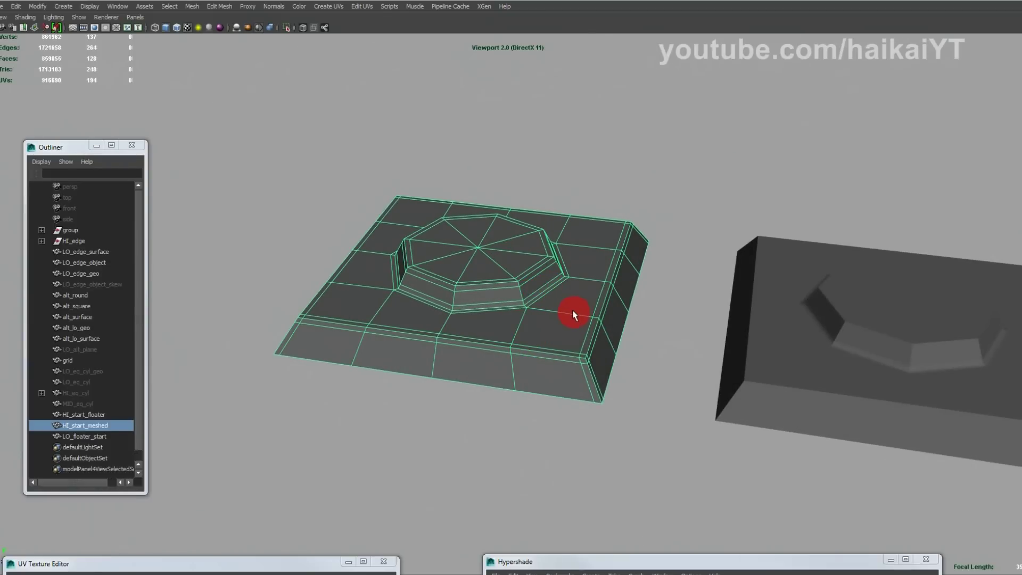
Step: Turn smooth preview back on for HI_start_meshed and select the neighbouring floater panel
key("3")
left_click(672, 320)
left_click_drag(672, 321, 600, 342, "alt")
middle_click_drag(713, 301, 634, 308, "alt")
left_click_drag(634, 308, 641, 312, "alt")
left_click(642, 312)
middle_click_drag(668, 302, 692, 302, "alt")
Step: Select the separate cylinder faces on HI_start_floater, move them up off the base, and undo the move
right_click_drag(638, 304, 639, 328)
double_click(657, 312)
key("w")
middle_click_drag(671, 304, 650, 313, "alt")
left_click_drag(636, 248, 643, 148)
left_click_drag(668, 228, 673, 290, "alt")
key("ctrl+z")
Step: Return the floater panel to object selection and turn its smooth preview back on
right_click_drag(660, 289, 695, 269)
left_click(699, 245)
mouse_move(696, 257)
left_mouse_down("alt")
mouse_move(700, 277)
mouse_move(639, 289)
mouse_move(680, 248)
left_mouse_up("alt")
left_click(659, 265)
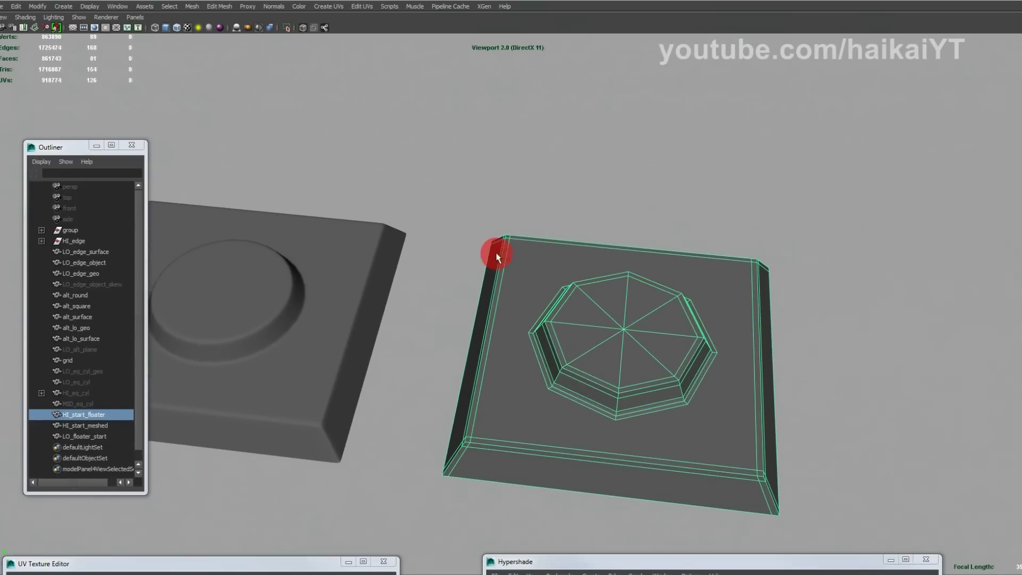
left_click_drag(794, 291, 767, 290, "alt")
right_click_drag(763, 291, 744, 290, "alt")
middle_click_drag(745, 290, 747, 276, "alt")
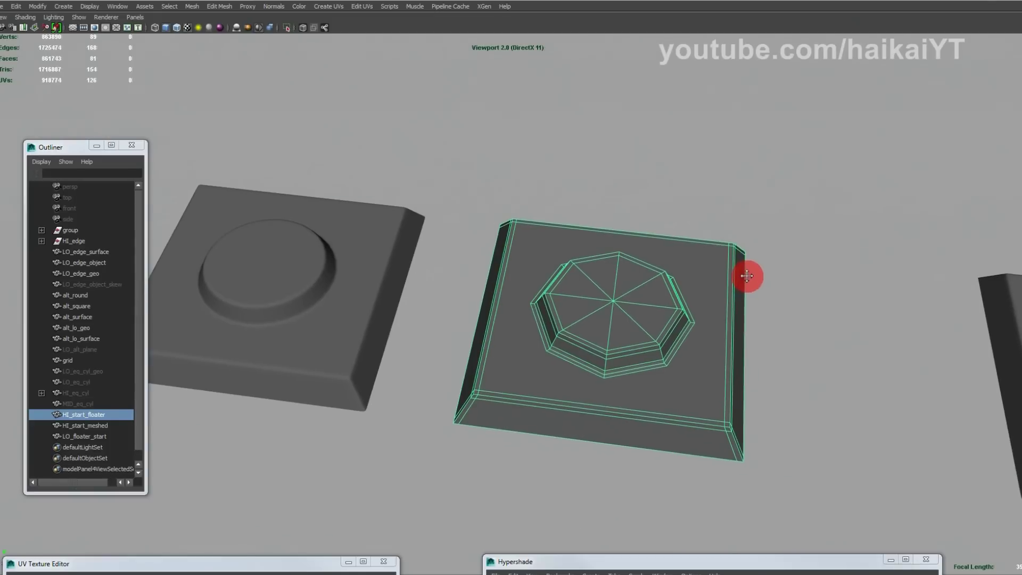
left_click_drag(770, 289, 631, 269, "alt")
key("3")
left_click(751, 269)
Step: Turn off smooth preview on HI_start_floater, leaving the other panels as they are
middle_click_drag(629, 269, 582, 266, "alt")
left_click_drag(641, 200, 761, 301)
middle_click_drag(809, 347, 802, 301, "alt")
left_click(624, 315)
left_click_drag(624, 314, 657, 288, "alt")
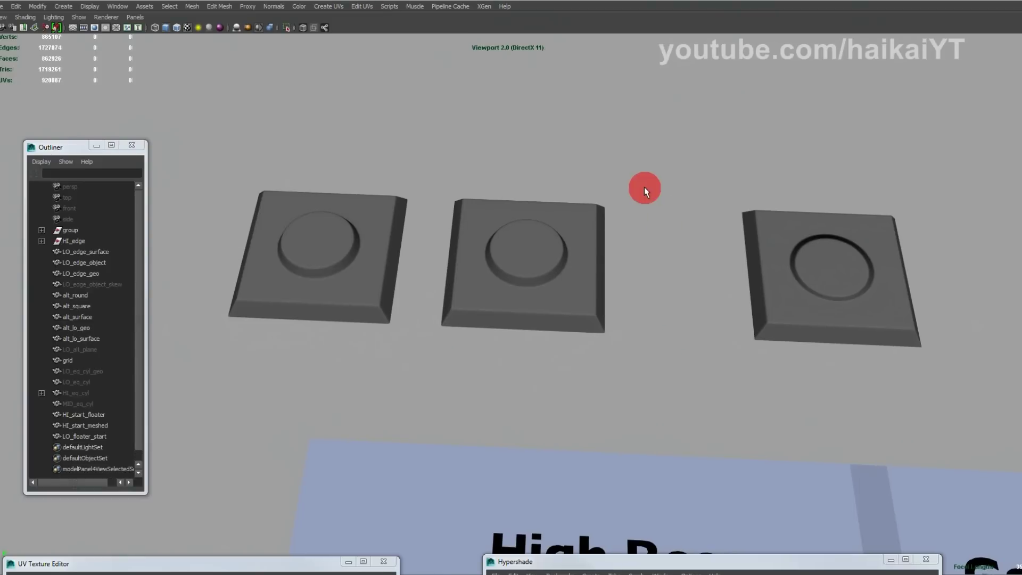
left_click_drag(616, 275, 623, 296, "alt")
left_click(618, 325)
right_click_drag(618, 326, 692, 339, "alt")
key("1")
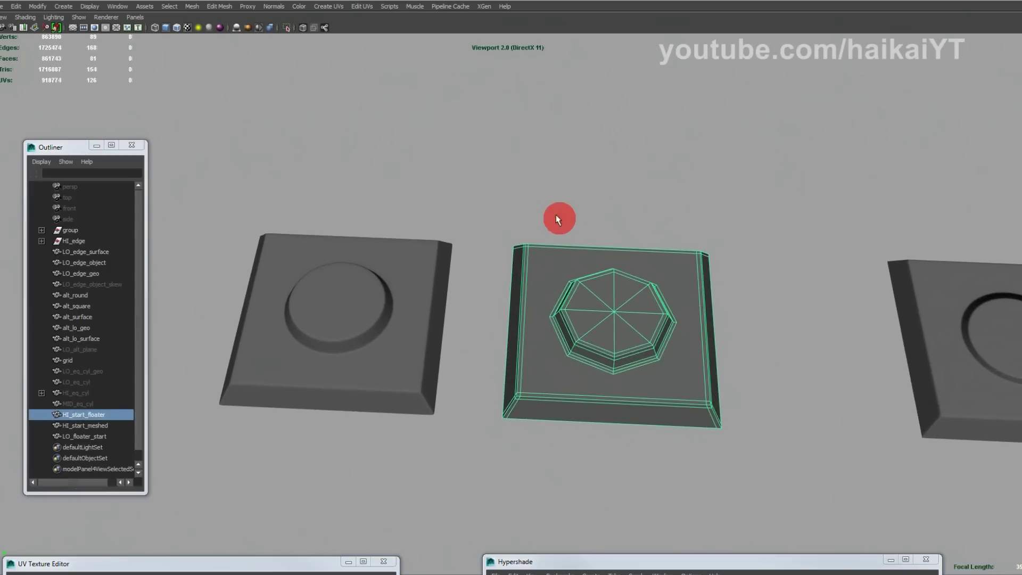
left_click(577, 235)
left_click(630, 376)
left_click_drag(630, 376, 656, 366, "alt")
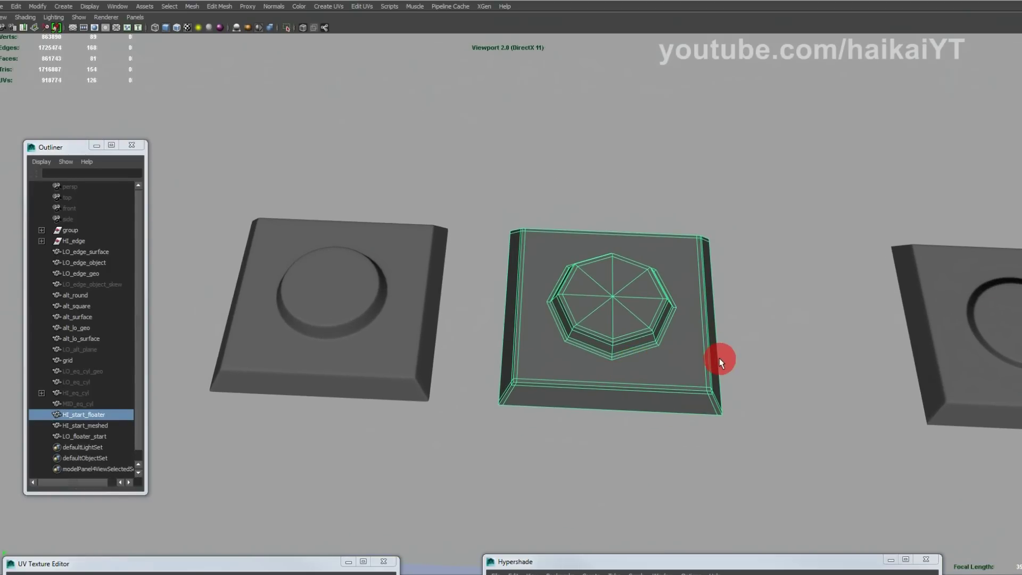
Step: Select the faces of the floating cylinder, try moving them slightly, and undo the move
left_click(757, 360)
left_click(618, 304)
right_click_drag(617, 303, 613, 311)
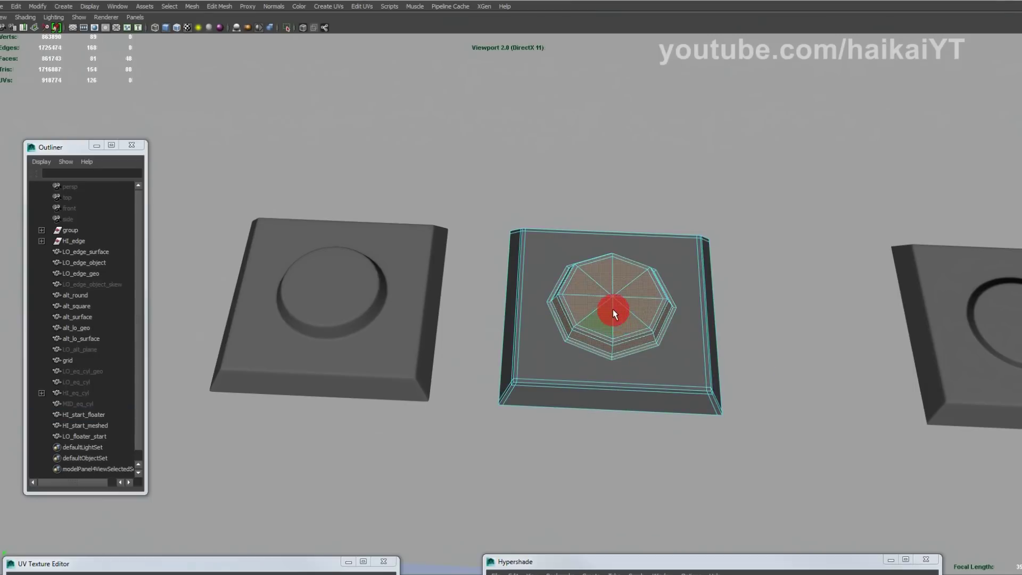
key("w")
mouse_move(611, 347)
left_mouse_down()
mouse_move(612, 318)
mouse_move(611, 332)
left_mouse_up()
key("ctrl+z")
key("q")
Step: Inspect the vertices around the raised cylinder of HI_start_meshed, then return to object selection
middle_click_drag(655, 304, 709, 316, "alt")
right_click_drag(650, 311, 692, 293)
left_click(502, 312)
left_click(428, 312)
middle_click_drag(496, 332, 594, 327, "alt")
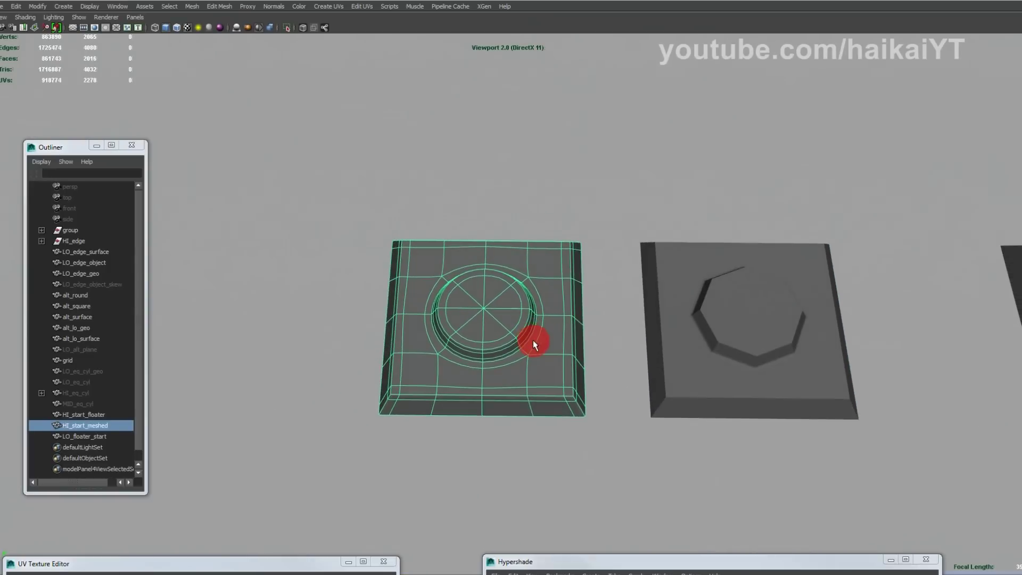
right_click_drag(512, 308, 406, 279)
left_click_drag(422, 259, 538, 326)
right_click_drag(527, 322, 580, 288)
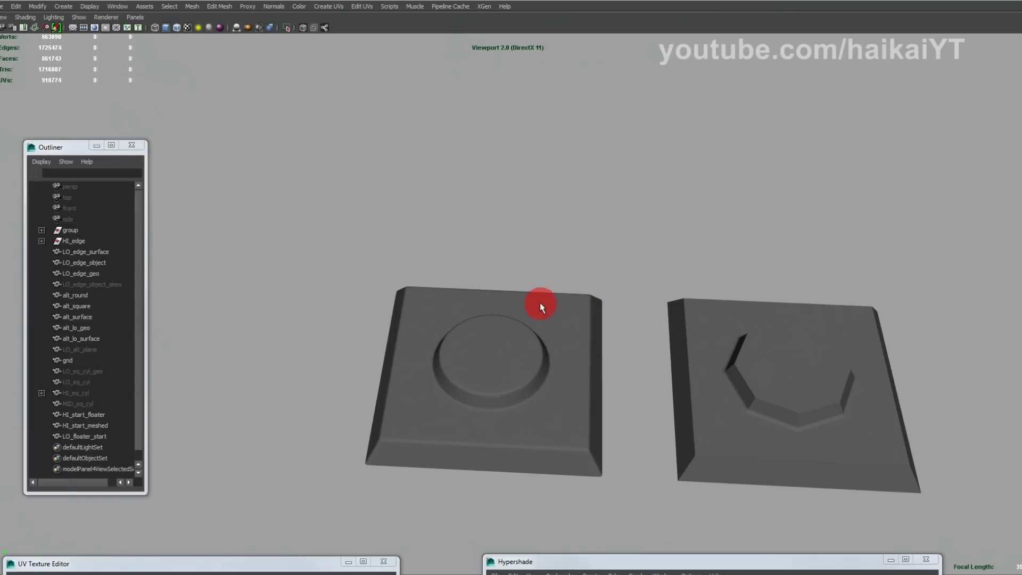
left_click(573, 338)
right_click_drag(668, 403, 551, 346, "alt")
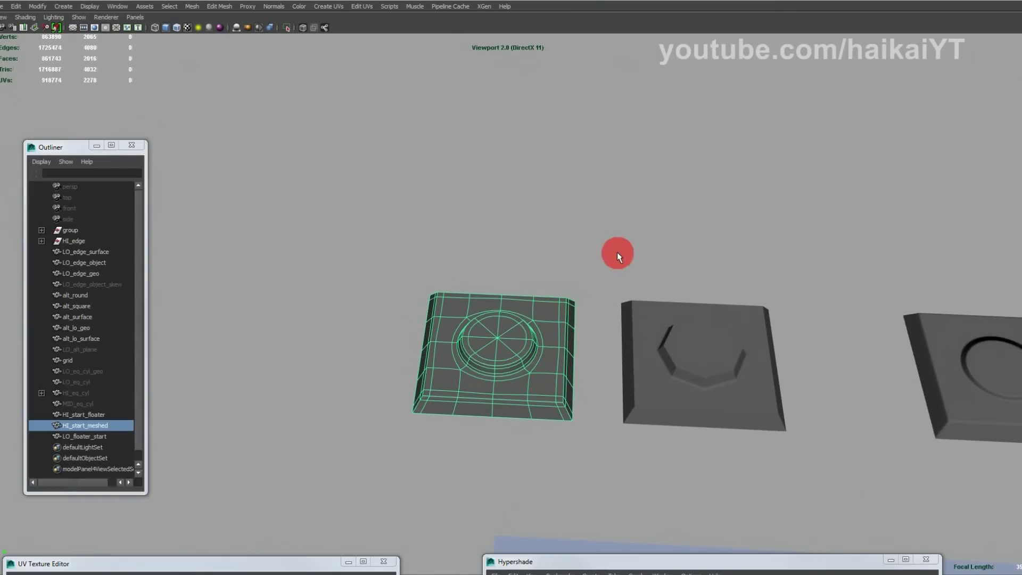
Step: Restore smooth preview on HI_start_floater
left_click(745, 399)
key("3")
left_click_drag(589, 242, 500, 354)
middle_click_drag(567, 345, 534, 298, "alt")
right_click_drag(534, 299, 571, 338, "alt")
key("1")
key("w")
left_click(574, 343)
left_click_drag(548, 310, 452, 364)
left_click(567, 407)
Step: Compare the smoothed meshed panel with the smoothed floater panel by selecting each in the perspective view
left_click_drag(567, 407, 412, 336, "alt")
left_click(394, 318)
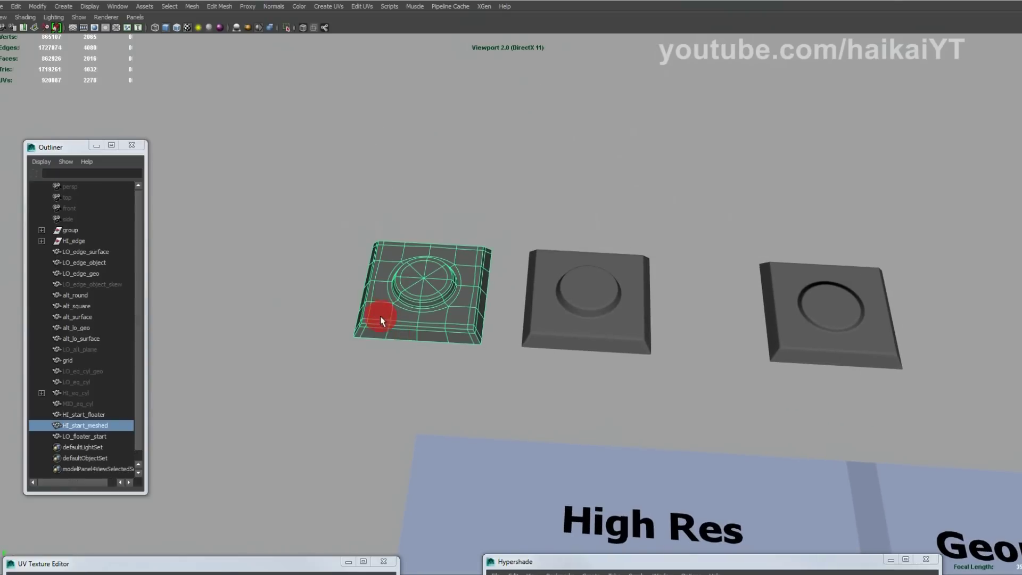
left_click(385, 211)
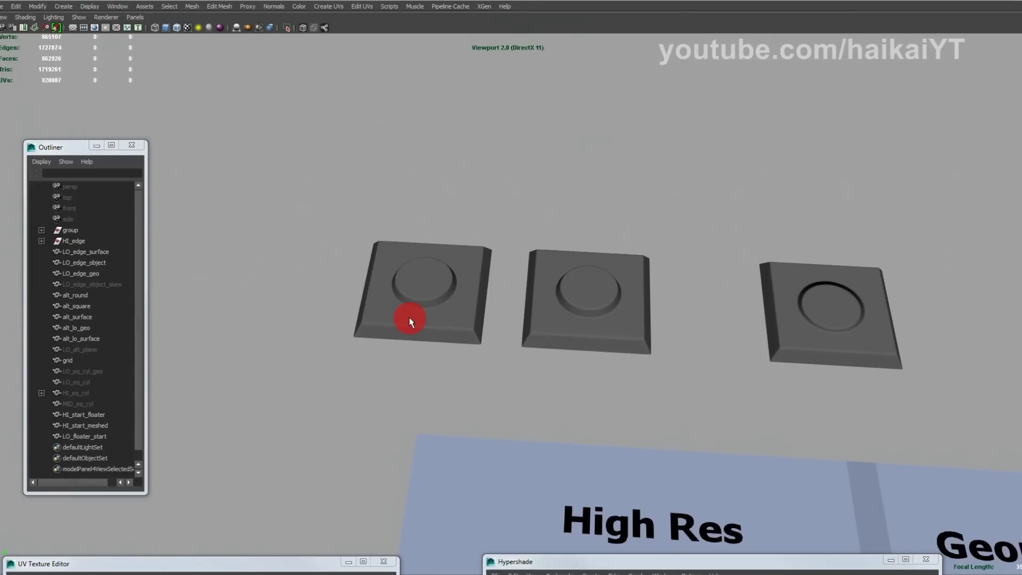
left_click_drag(488, 367, 392, 282)
left_click(428, 192)
middle_click_drag(678, 360, 634, 378, "alt")
right_click_drag(634, 378, 662, 385, "alt")
left_click_drag(502, 230, 662, 438)
left_click_drag(606, 387, 721, 447, "alt")
left_click_drag(680, 349, 615, 417)
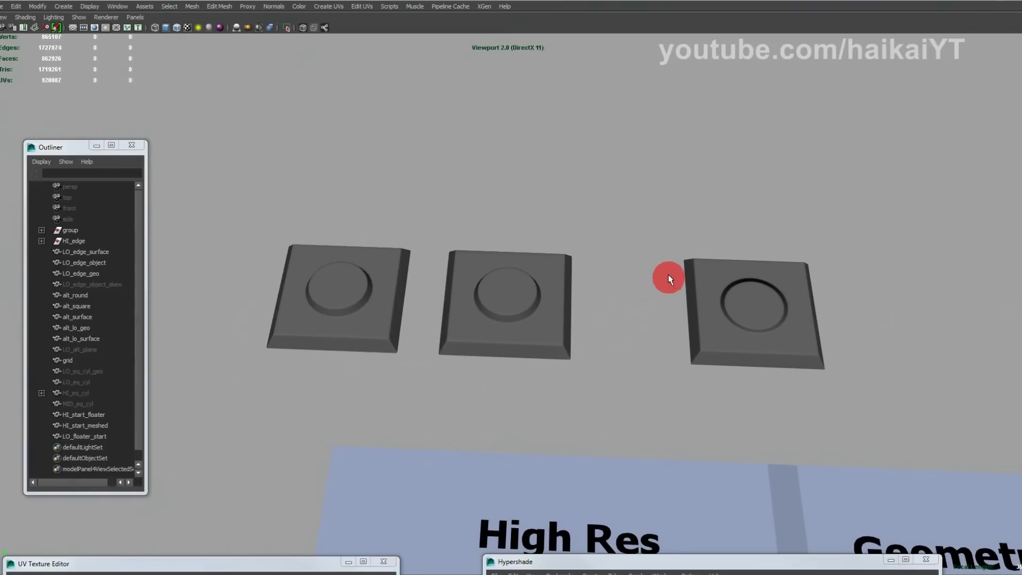
Step: Compare LO_floater_start with HI_start_floater by selecting each and viewing them from several angles
left_click_drag(636, 162, 926, 423)
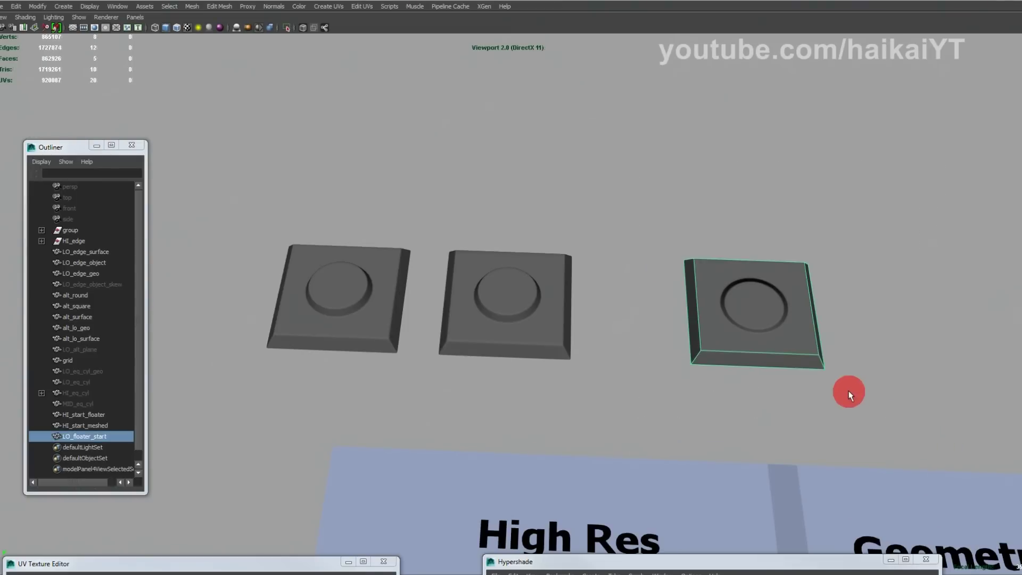
middle_click_drag(847, 392, 797, 388, "alt")
right_click_drag(797, 388, 836, 397, "alt")
middle_click_drag(618, 302, 619, 320, "alt")
right_click_drag(619, 321, 644, 333, "alt")
left_click(612, 277)
left_click_drag(602, 156, 347, 407)
left_click_drag(575, 258, 561, 220, "alt")
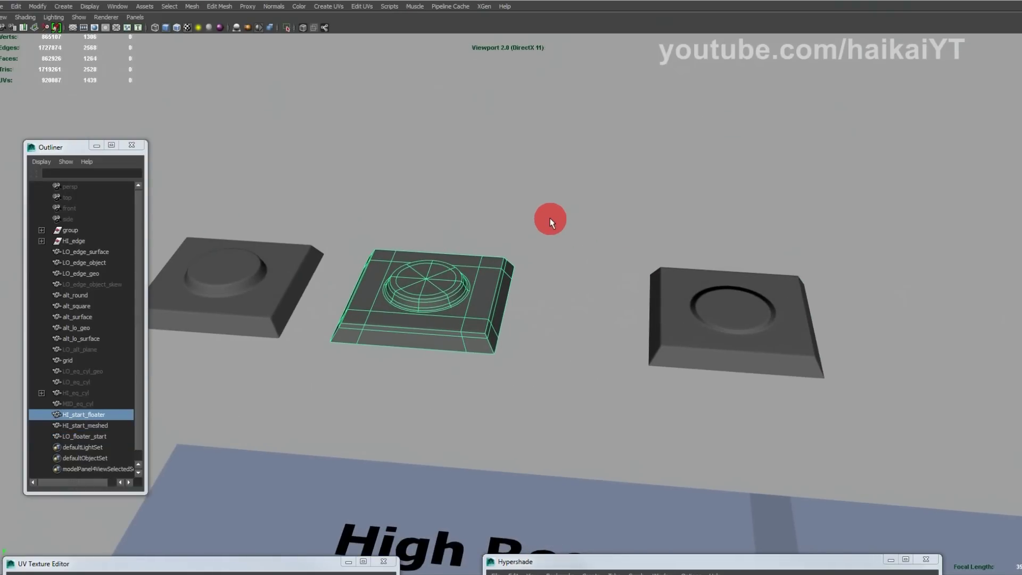
left_click(554, 219)
left_click_drag(595, 187, 535, 209, "alt")
left_click_drag(716, 264, 497, 337, "alt")
left_click(663, 230)
left_click_drag(614, 184, 462, 385)
left_click_drag(650, 166, 799, 345)
left_click(810, 271)
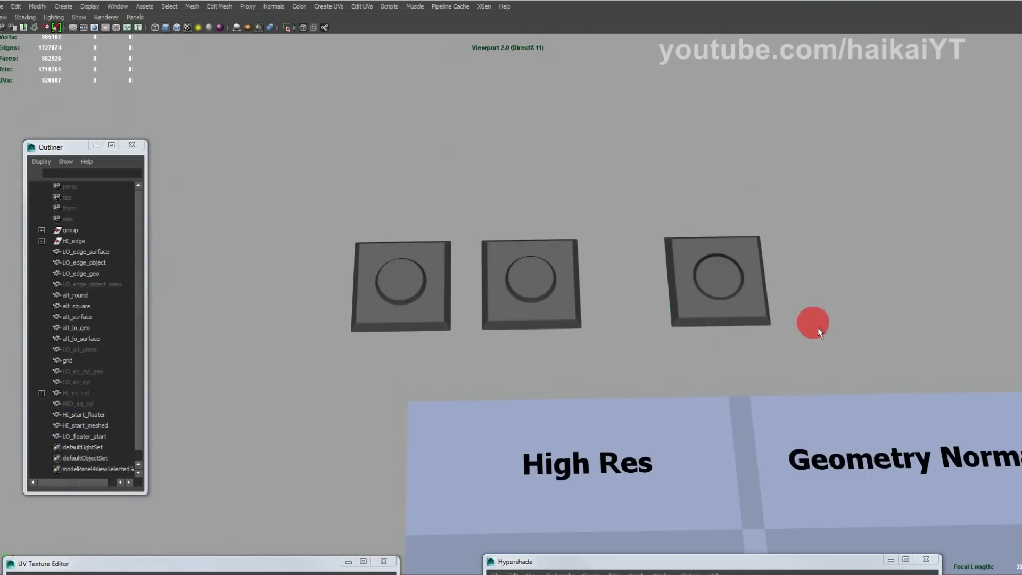
left_click_drag(912, 393, 894, 388, "alt")
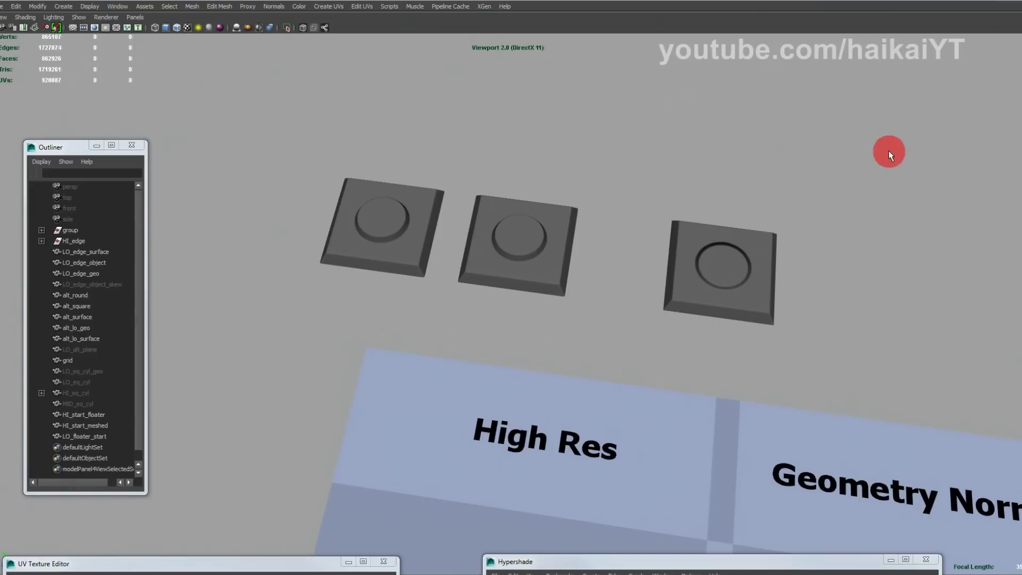
left_click_drag(776, 189, 849, 285, "alt")
right_click_drag(848, 285, 831, 290, "alt")
left_click_drag(832, 294, 746, 267, "alt")
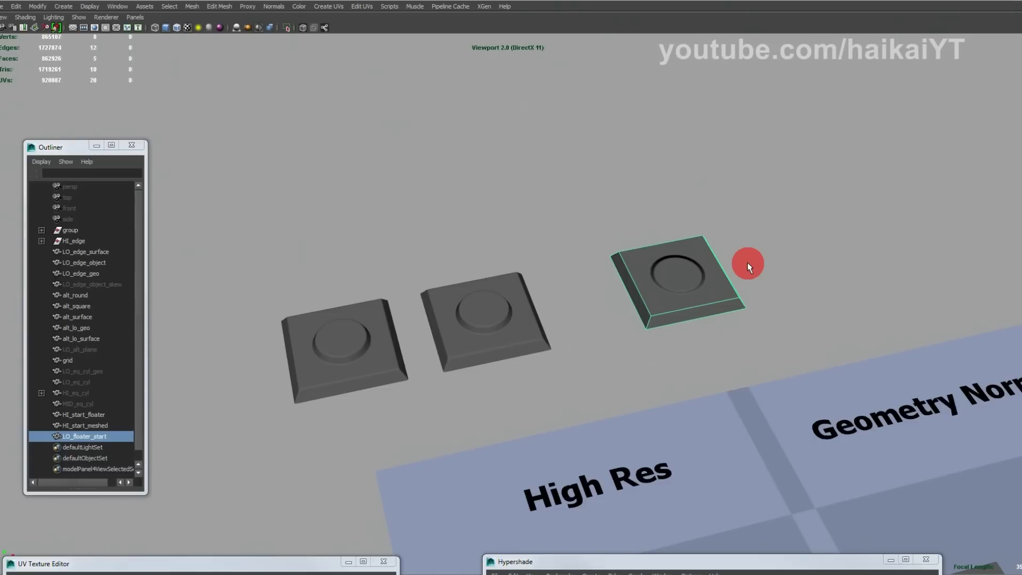
left_click_drag(737, 208, 692, 251, "alt")
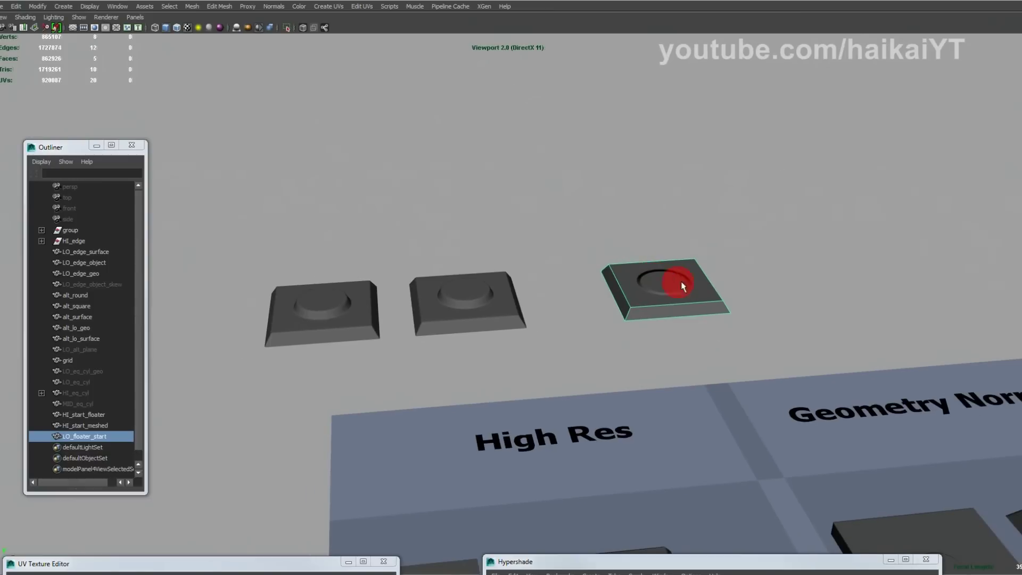
left_click_drag(666, 219, 645, 270, "alt")
left_click_drag(752, 260, 730, 259, "alt")
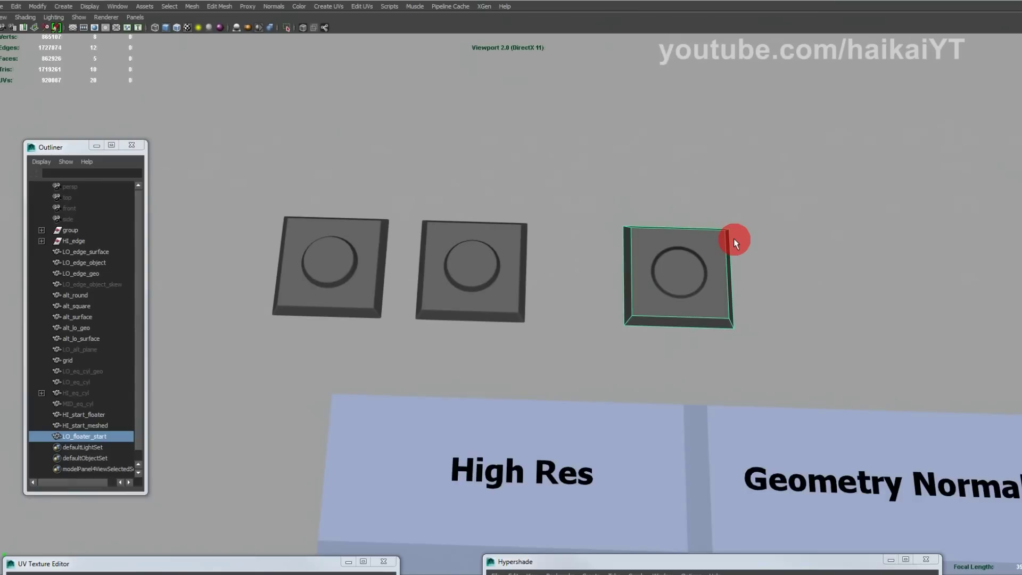
left_click_drag(733, 239, 703, 191, "alt")
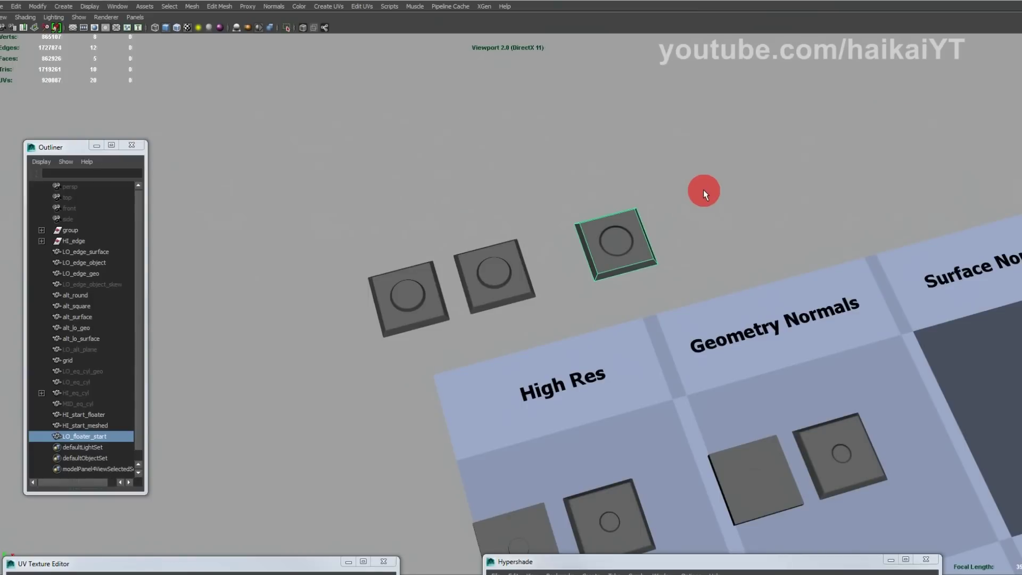
left_click_drag(703, 229, 676, 252, "alt")
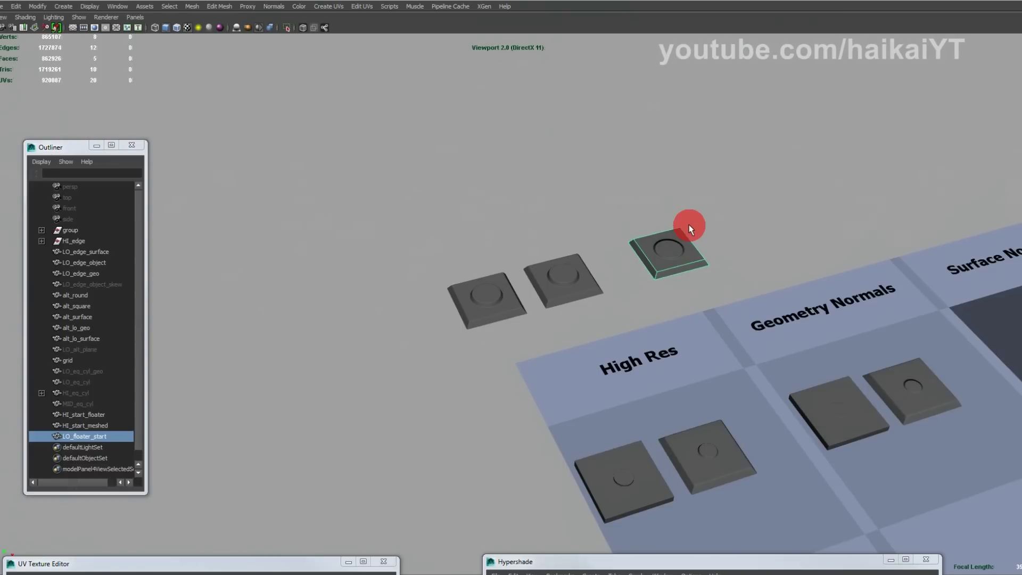
left_click_drag(757, 192, 787, 229, "alt")
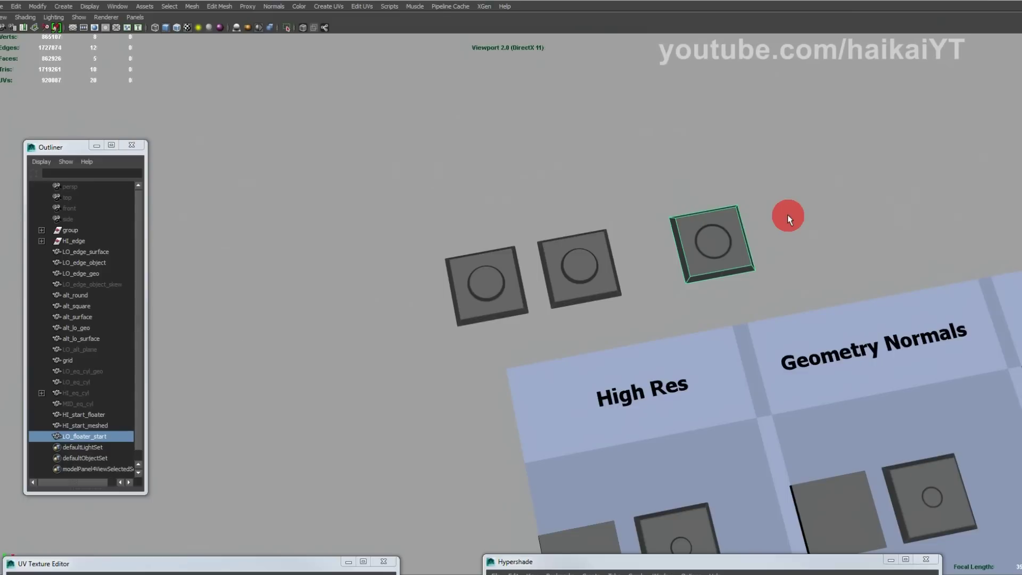
left_click_drag(746, 221, 836, 197, "alt")
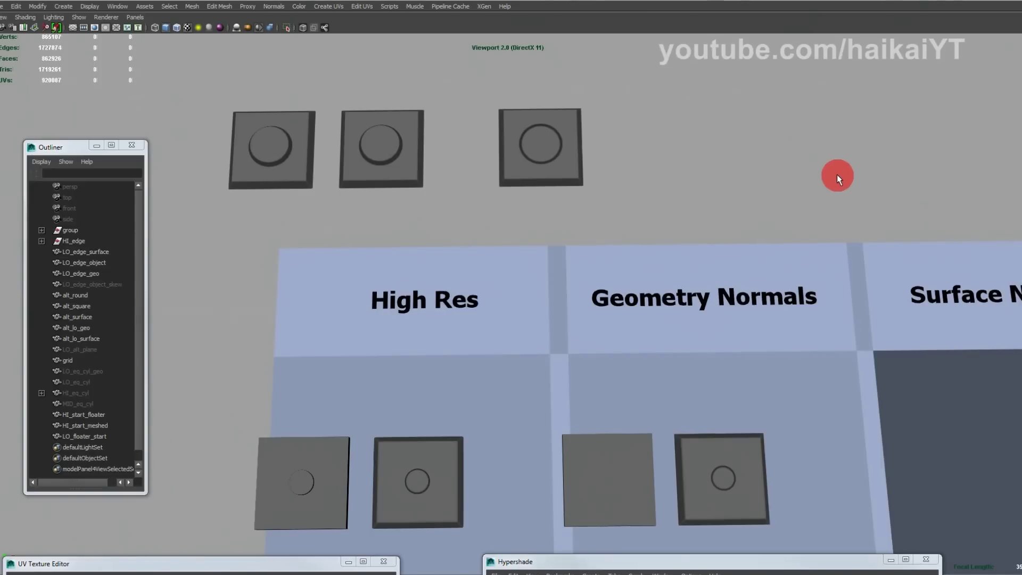
Step: Frame the high-res floater panel and inspect from the side where its floating cylinder meets the base
middle_click_drag(490, 163, 630, 231, "alt")
right_click_drag(630, 231, 667, 231, "alt")
left_click_drag(667, 231, 666, 184, "alt")
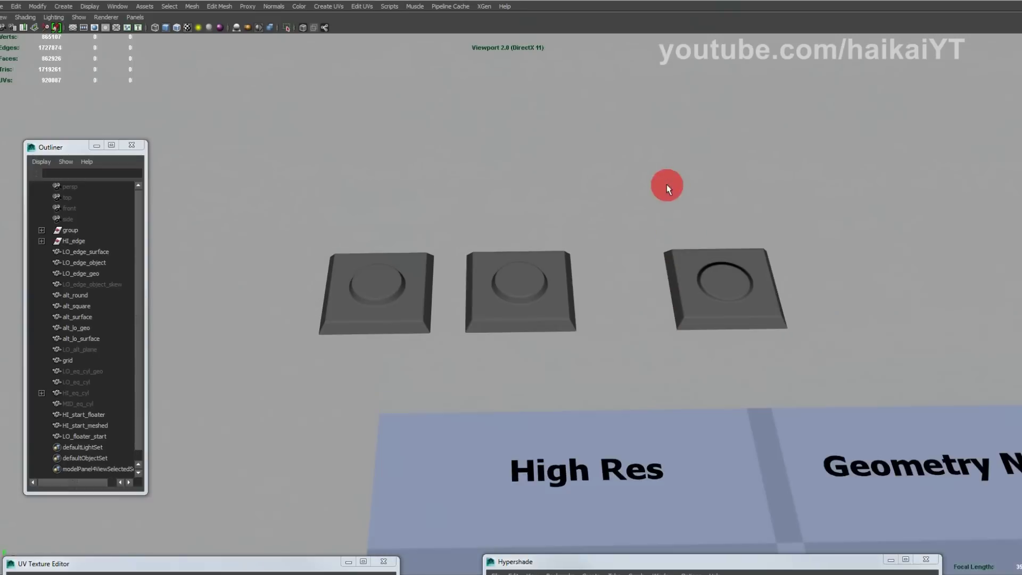
left_click(554, 290)
left_click_drag(570, 268, 621, 247, "alt")
key("f")
left_click(640, 222)
middle_click_drag(341, 224, 543, 218, "alt")
right_click_drag(543, 218, 561, 229, "alt")
left_click_drag(595, 228, 705, 279)
right_click_drag(681, 267, 716, 237)
left_click(717, 237)
middle_click_drag(716, 237, 686, 225, "alt")
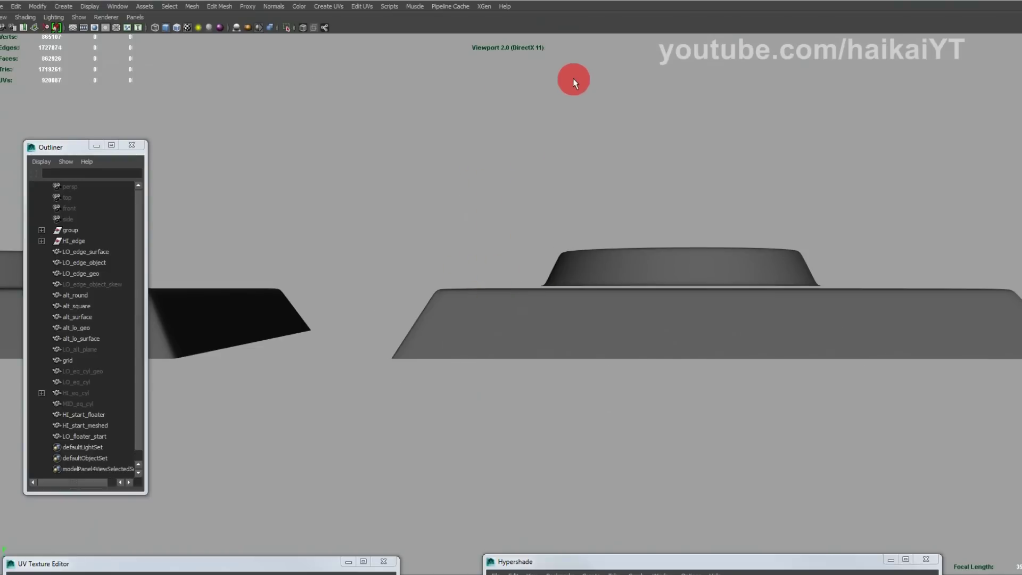
Step: Compare the side profile of the floater panel with the panels beside it
middle_click_drag(730, 135, 565, 154, "alt")
middle_click_drag(655, 164, 415, 164, "alt")
left_click(905, 338)
middle_click_drag(785, 303, 522, 325, "alt")
left_click(604, 261)
middle_click_drag(604, 261, 717, 223, "alt")
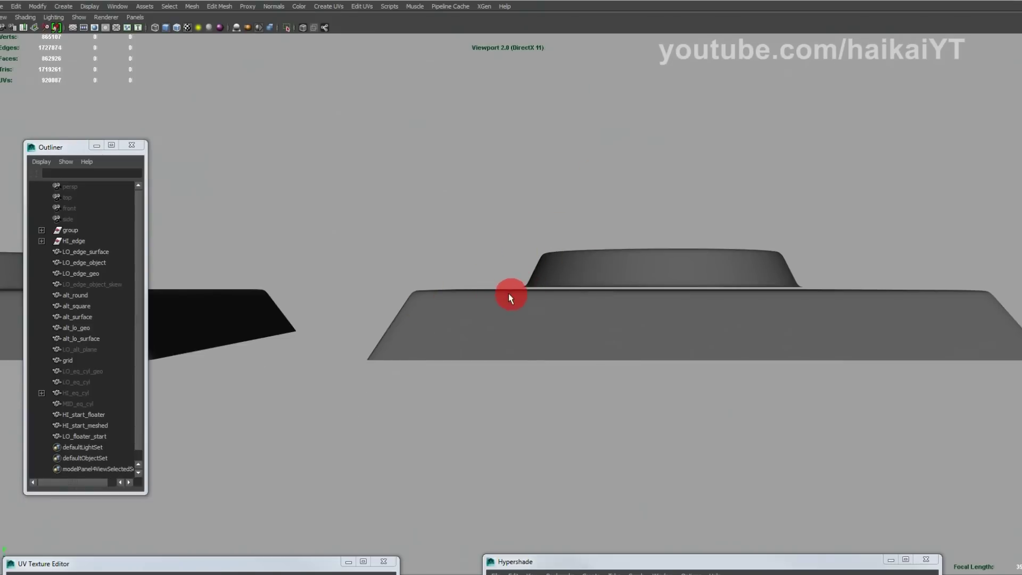
Step: Examine in close-up side profile the edge where the floating cylinder meets the flat base panel
left_click_drag(529, 289, 532, 269, "alt")
right_click_drag(532, 269, 753, 289, "alt")
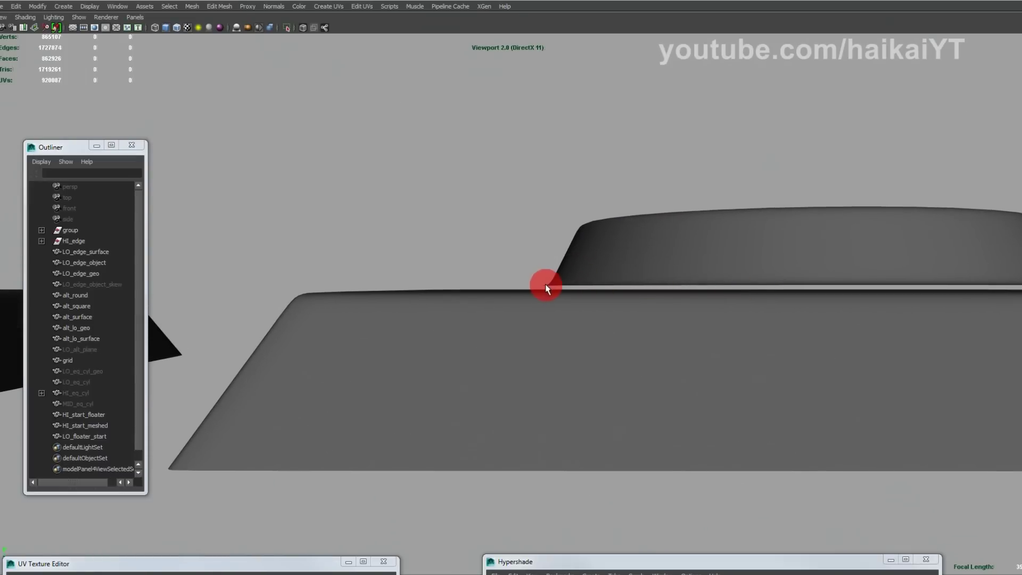
right_click_drag(777, 298, 289, 234, "alt")
mouse_move(756, 325)
right_mouse_down("alt")
mouse_move(672, 295)
mouse_move(598, 285)
right_mouse_up("alt")
Step: Select the curved high-res panel together with its floating cap, frame both and inspect their wireframes
left_click_drag(598, 286, 640, 305, "alt")
middle_click_drag(640, 304, 626, 261, "alt")
left_click_drag(561, 338, 682, 393)
middle_click_drag(657, 342, 648, 308, "alt")
key("f")
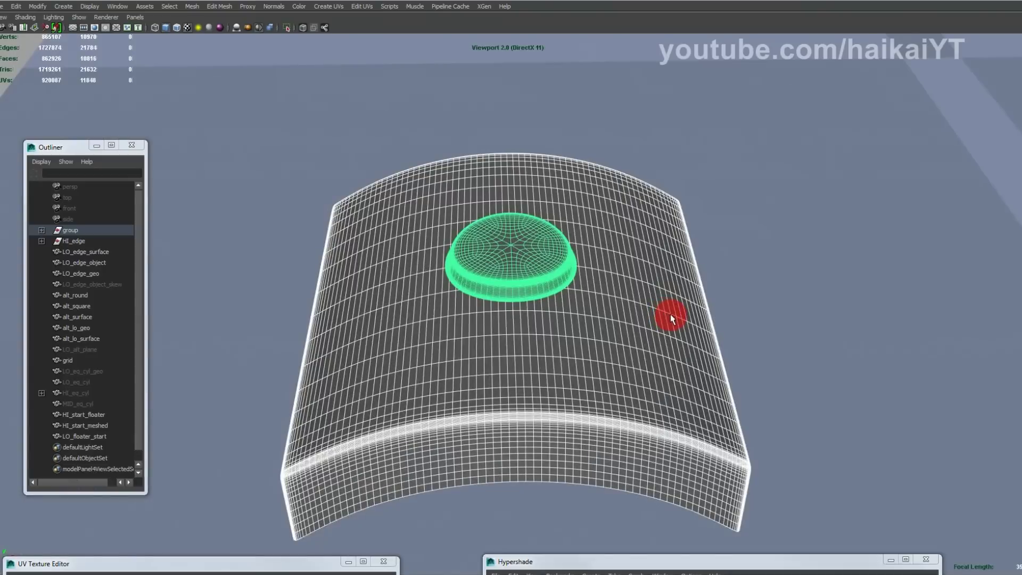
left_click_drag(671, 318, 725, 261, "alt")
left_click(725, 262)
Step: Examine the curved high-res panel end-on to check how the floating cap sits against the arc
middle_click_drag(687, 235, 689, 251, "alt")
left_click_drag(689, 251, 689, 293, "alt")
left_click(673, 289)
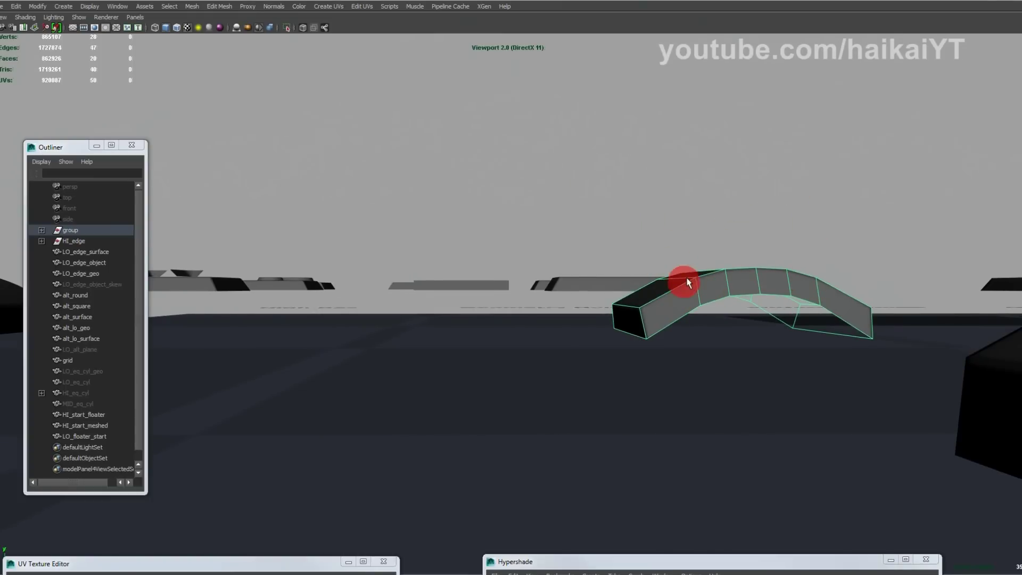
middle_click_drag(493, 198, 847, 241, "alt")
right_click_drag(639, 239, 746, 239, "alt")
middle_click_drag(482, 202, 551, 218, "alt")
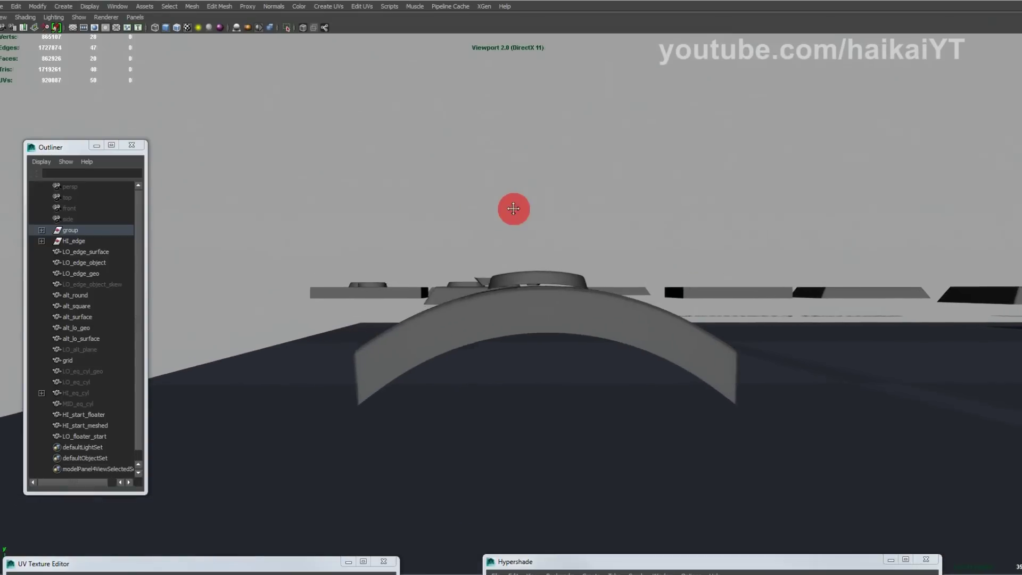
right_click_drag(551, 218, 630, 250, "alt")
mouse_move(630, 251)
left_mouse_down("alt")
mouse_move(600, 246)
mouse_move(610, 247)
left_mouse_up("alt")
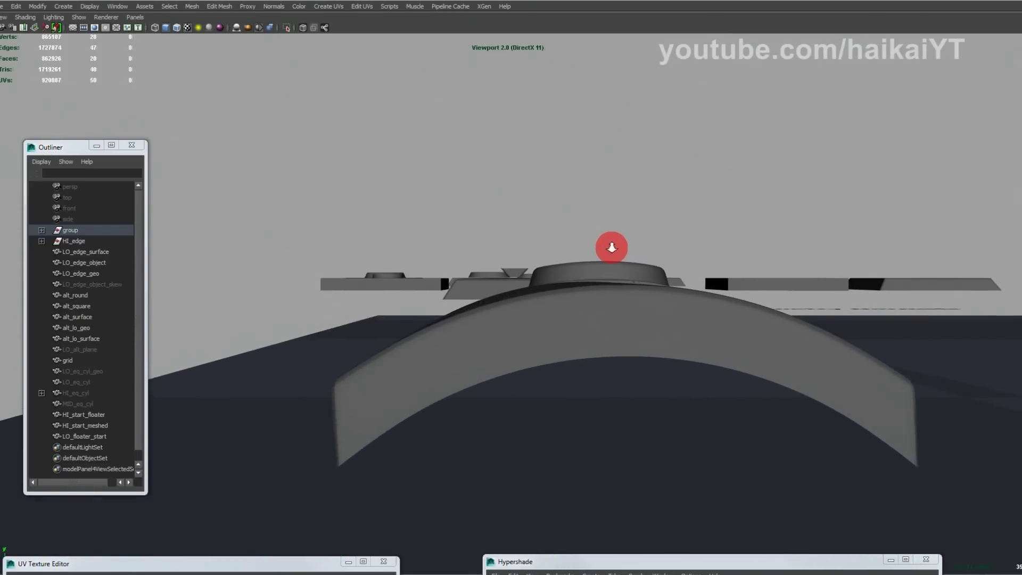
right_click_drag(611, 247, 663, 253, "alt")
middle_click_drag(664, 253, 666, 243, "alt")
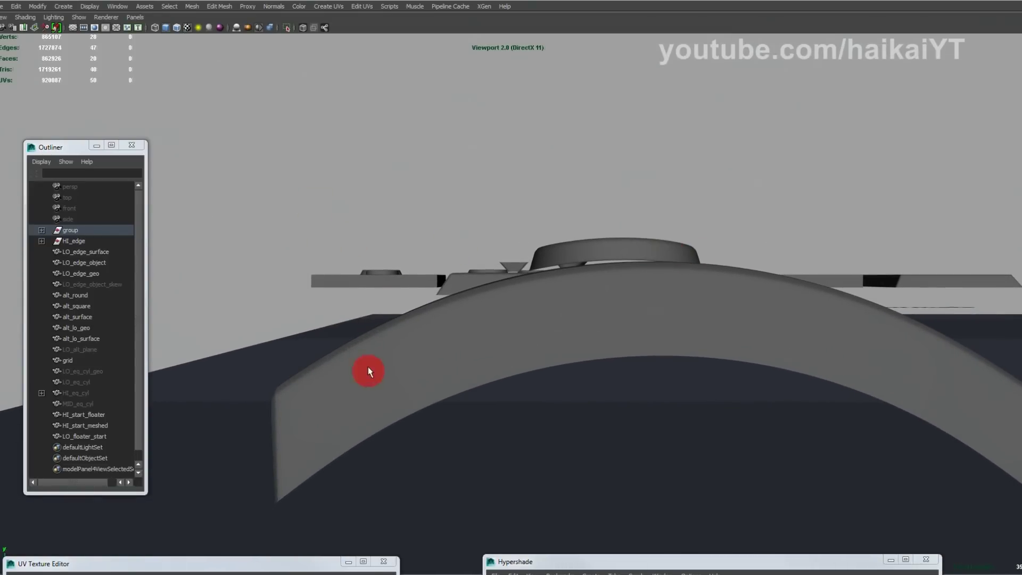
left_click_drag(524, 238, 388, 185, "alt")
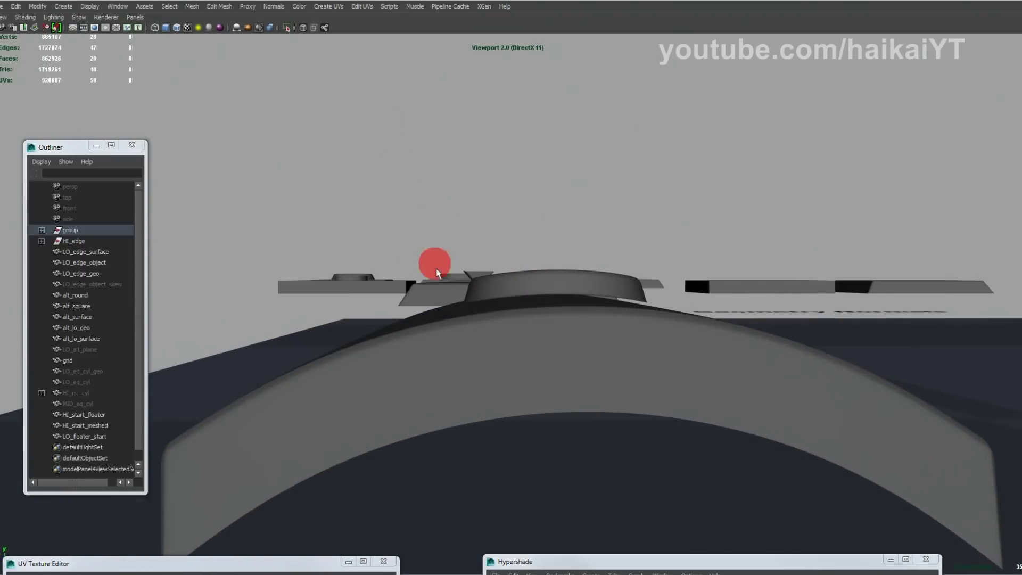
Step: Select the floating cap on the curved high-res panel and inspect how its shape follows the base
left_click_drag(730, 216, 621, 199, "alt")
right_click_drag(511, 224, 835, 270, "alt")
right_click_drag(565, 228, 835, 279, "alt")
left_click_drag(505, 176, 495, 219, "alt")
left_click(519, 242)
left_click_drag(668, 270, 577, 278, "alt")
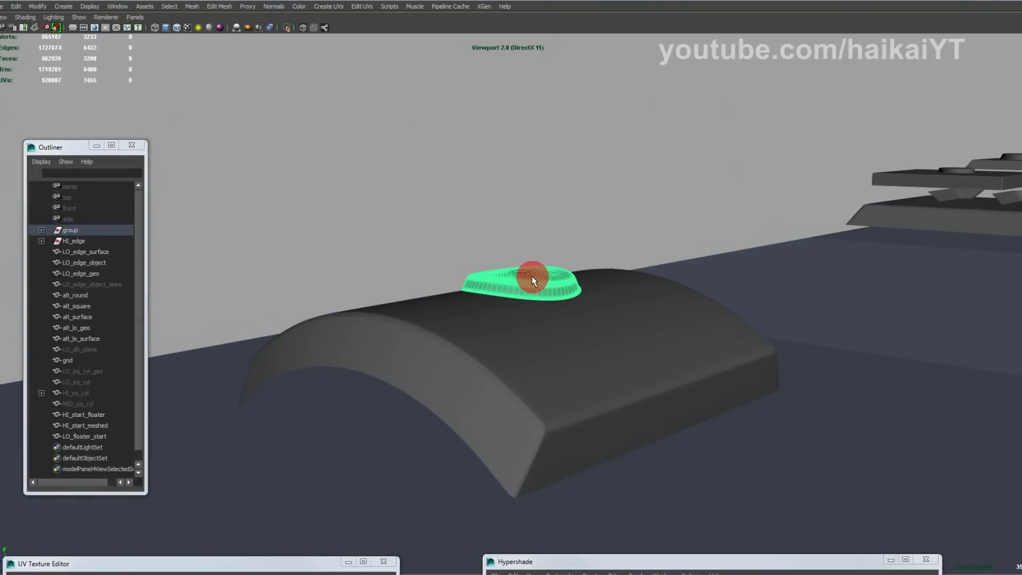
left_click(548, 202)
Step: Inspect the join between the cap and the curved panel from oblique, low side and overhead angles
left_click_drag(573, 319, 591, 335, "alt")
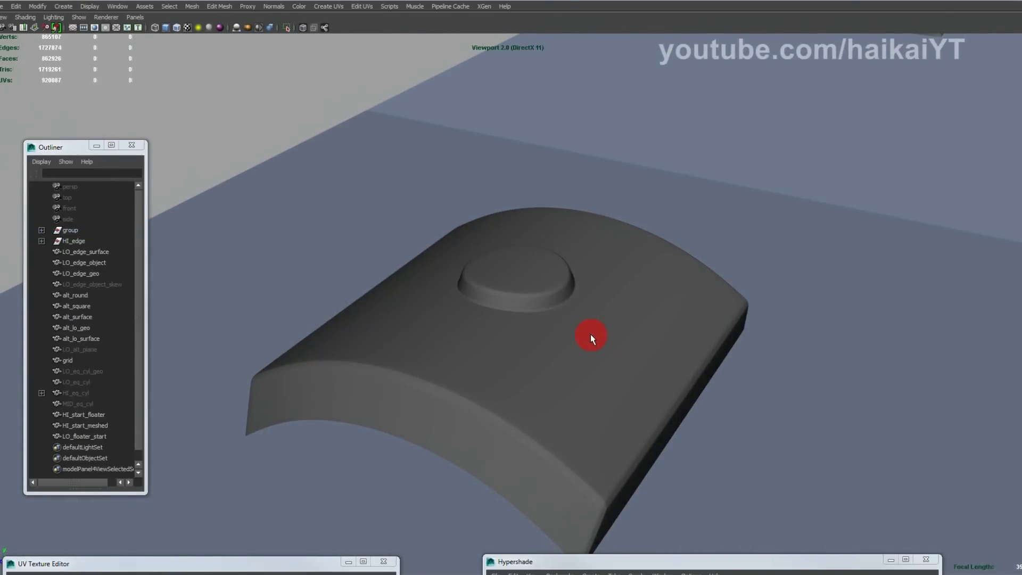
left_click_drag(583, 272, 554, 295, "alt")
right_click_drag(554, 295, 777, 337, "alt")
left_click_drag(778, 339, 548, 297, "alt")
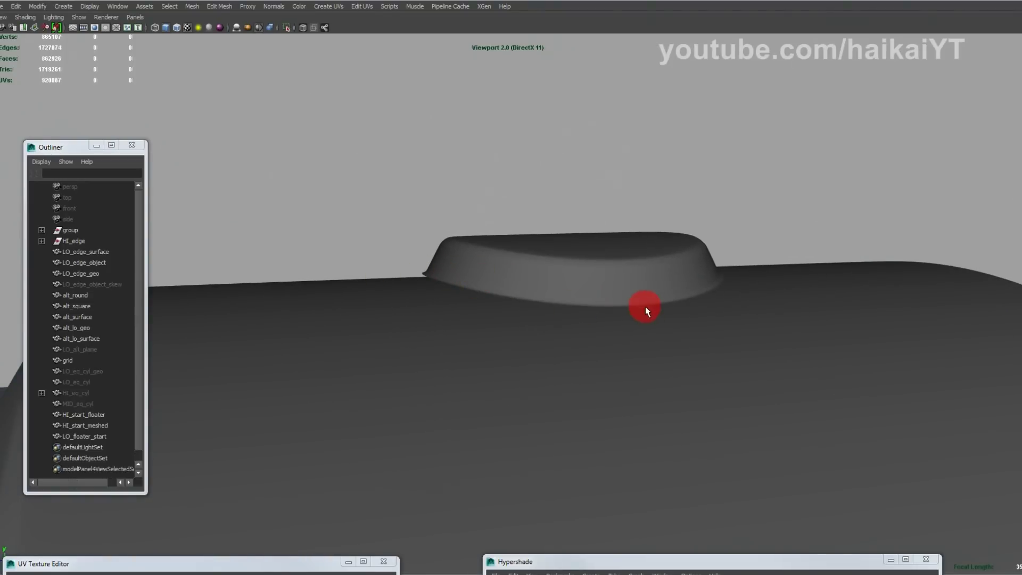
left_click_drag(644, 305, 627, 336, "alt")
right_click_drag(626, 336, 573, 327, "alt")
left_click_drag(572, 328, 296, 253, "alt")
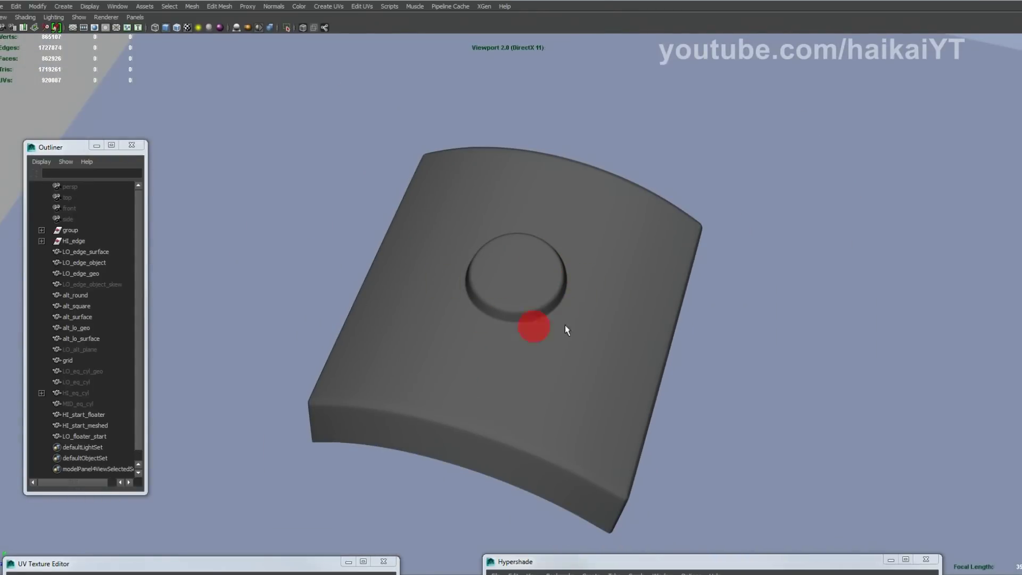
Step: Review the curved high-res panel within the example grid, comparing its cap at low and steep viewing angles
left_click_drag(536, 304, 570, 267, "alt")
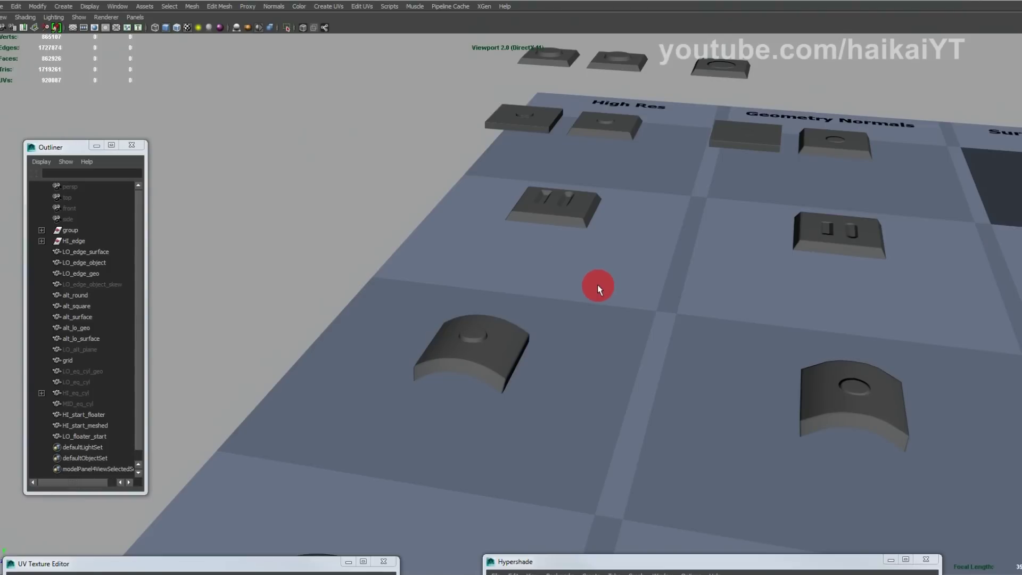
left_click_drag(495, 322, 452, 319, "alt")
right_click_drag(451, 320, 783, 390, "alt")
middle_click_drag(596, 367, 660, 368, "alt")
scroll(660, 366, "up", 2)
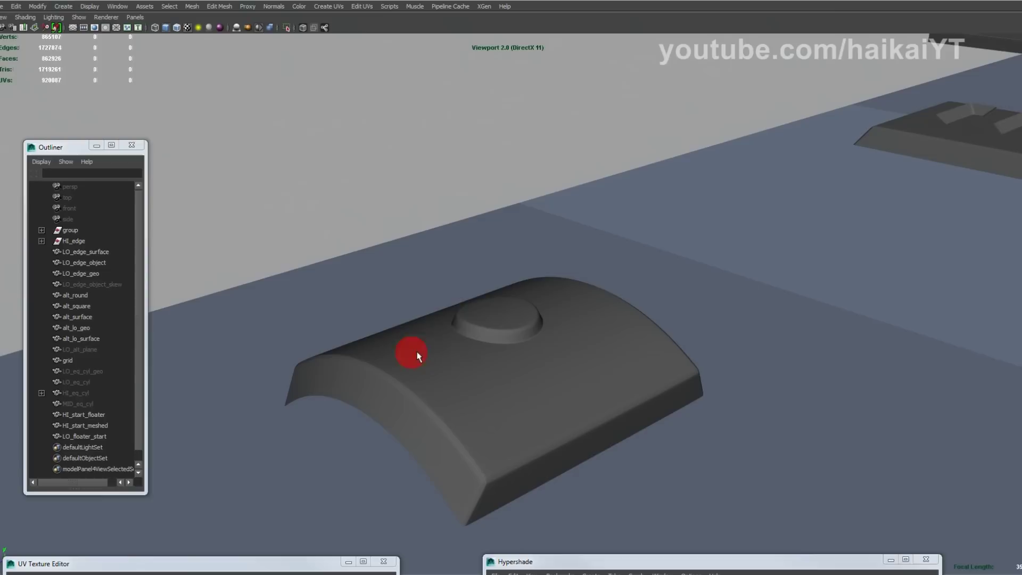
left_click_drag(506, 317, 503, 262, "alt")
right_click_drag(503, 262, 493, 335, "alt")
left_click_drag(493, 335, 583, 250, "alt")
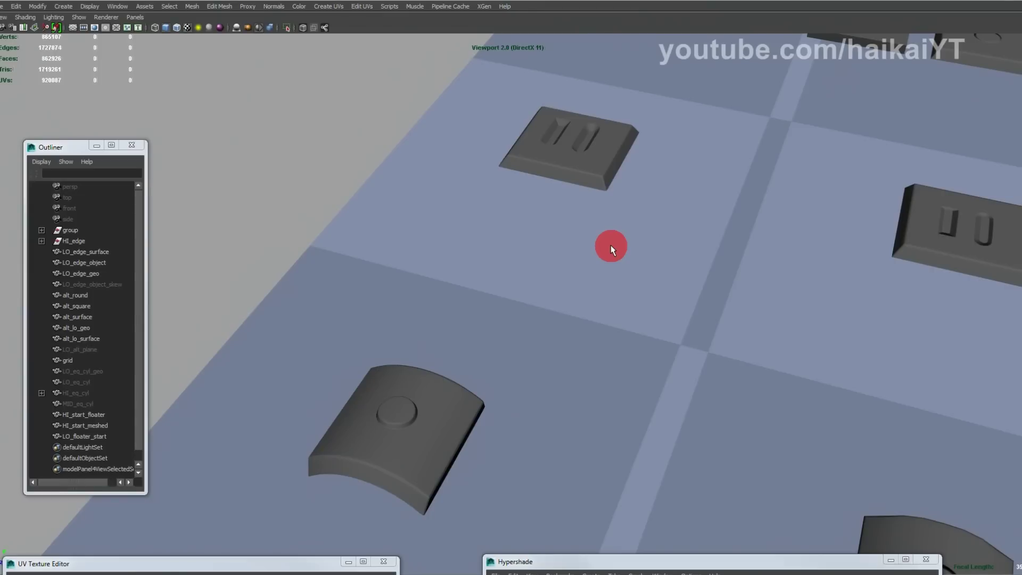
Step: Select the alt_round floater on the slotted panel in the High Res column and frame it
middle_click_drag(589, 196, 591, 299, "alt")
right_click_drag(591, 298, 700, 315, "alt")
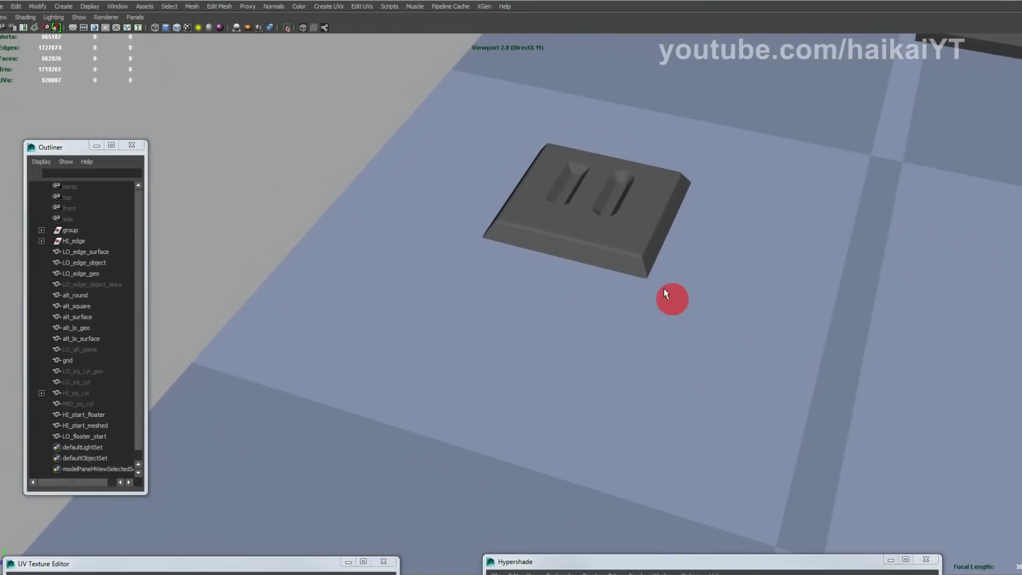
middle_click_drag(596, 298, 564, 388, "alt")
right_click_drag(564, 388, 590, 395, "alt")
left_click_drag(590, 395, 582, 285, "alt")
left_click(589, 279)
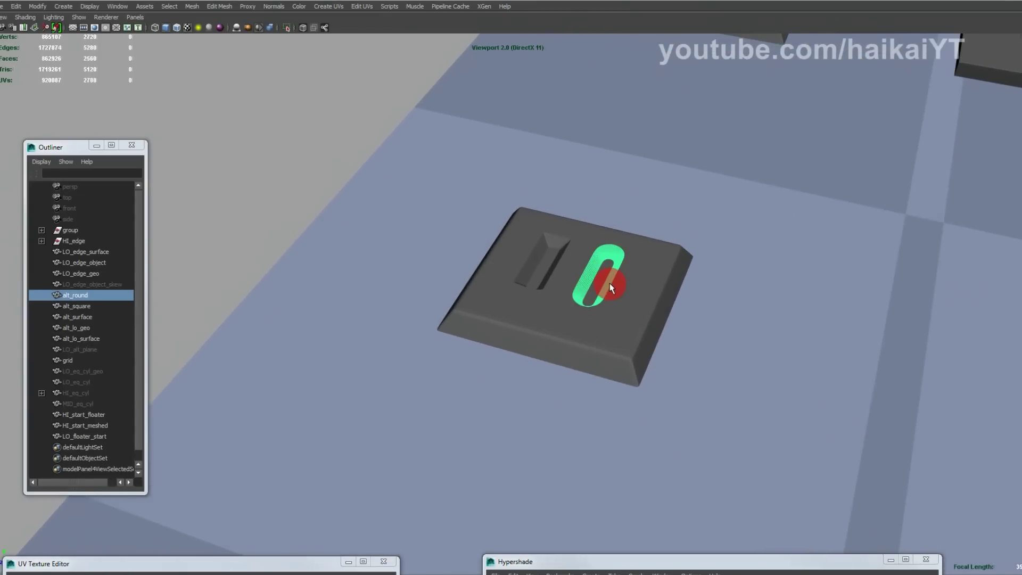
key("f")
Step: Inspect the wireframe of the alt_round floater beside the square slot on the high-res panel
right_click_drag(657, 294, 453, 268, "alt")
left_click(413, 227)
left_click_drag(414, 227, 505, 266, "alt")
right_click_drag(506, 266, 646, 303, "alt")
left_click(634, 278)
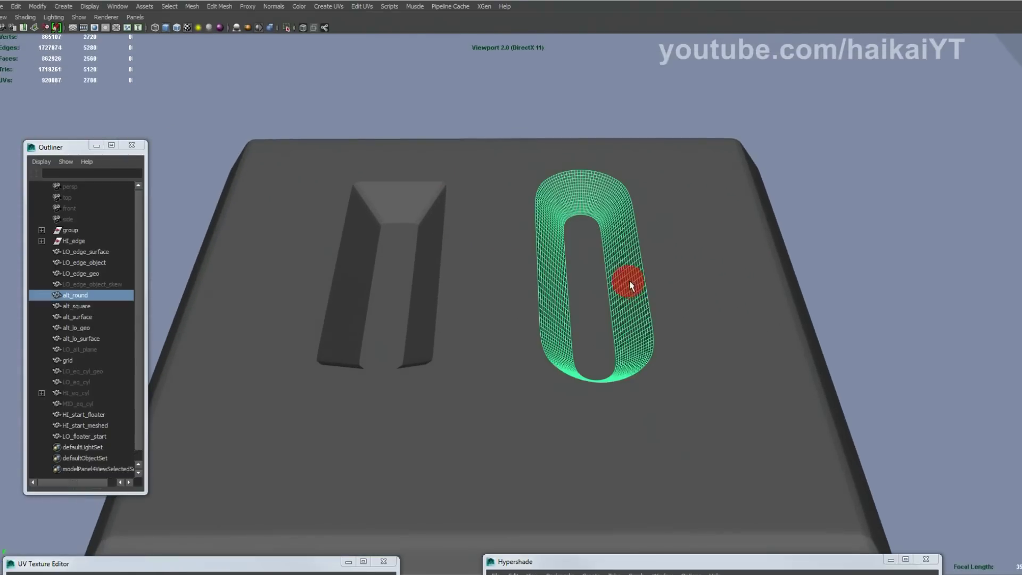
left_click_drag(636, 276, 641, 271, "alt")
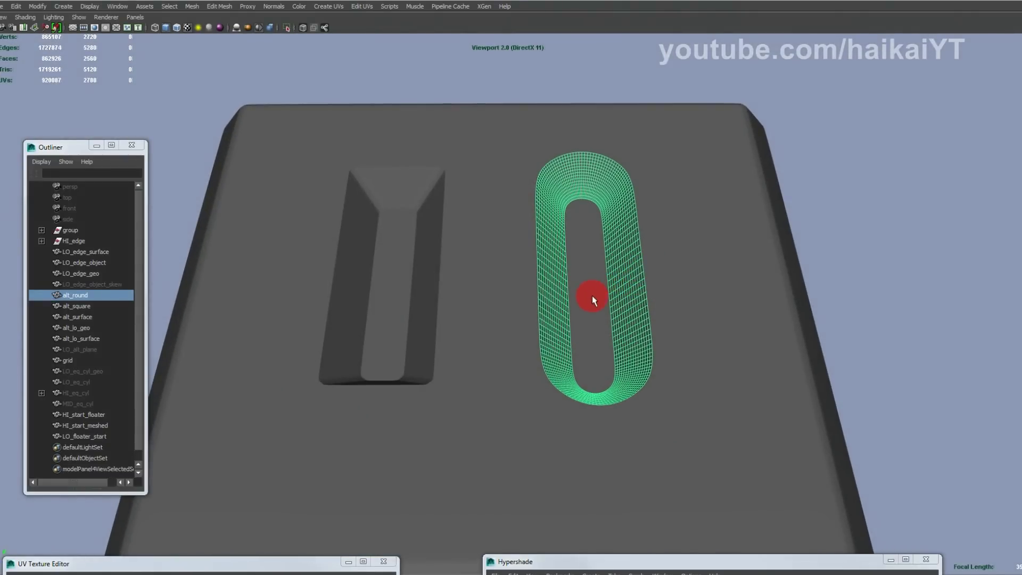
left_click(870, 241)
Step: Examine the square and rounded slot floaters from low and steep angles to judge their apparent depth
left_click_drag(870, 241, 665, 302, "alt")
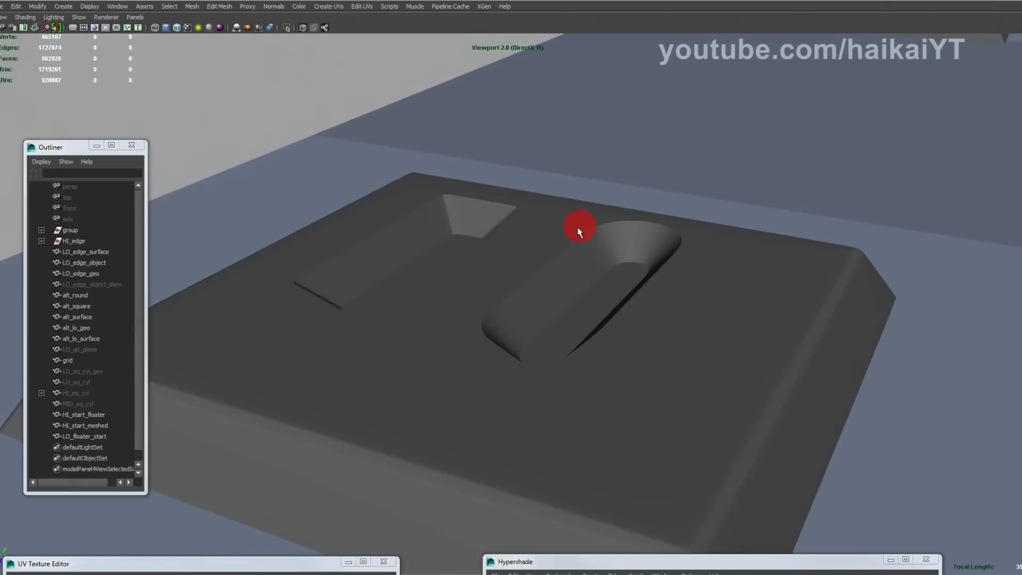
left_click_drag(563, 250, 729, 362, "alt")
left_click(644, 315)
left_click(729, 362)
middle_click_drag(729, 362, 618, 308, "alt")
mouse_move(618, 308)
right_mouse_down("alt")
mouse_move(554, 316)
mouse_move(532, 292)
mouse_move(622, 322)
right_mouse_up("alt")
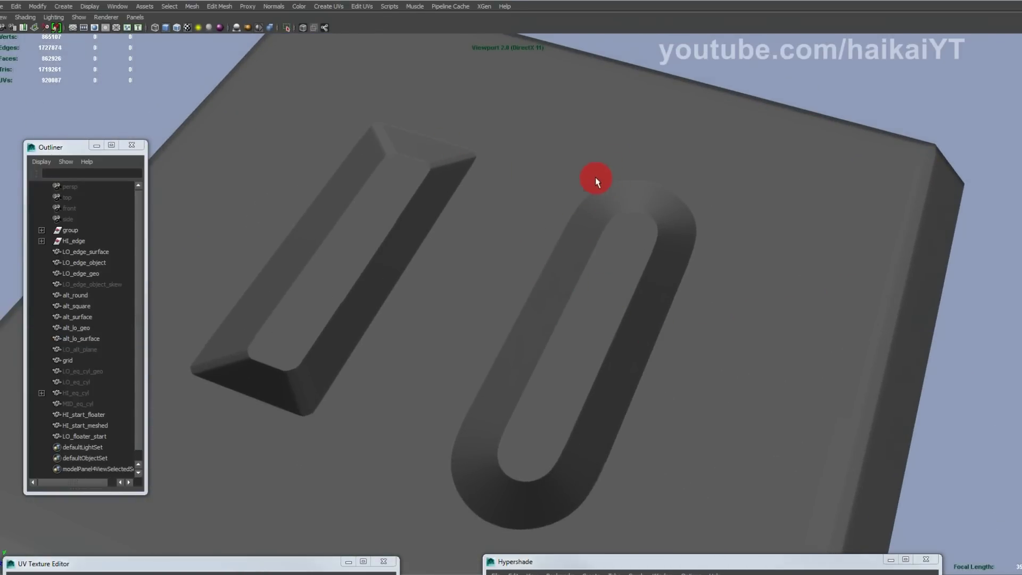
right_click_drag(552, 189, 650, 221, "alt")
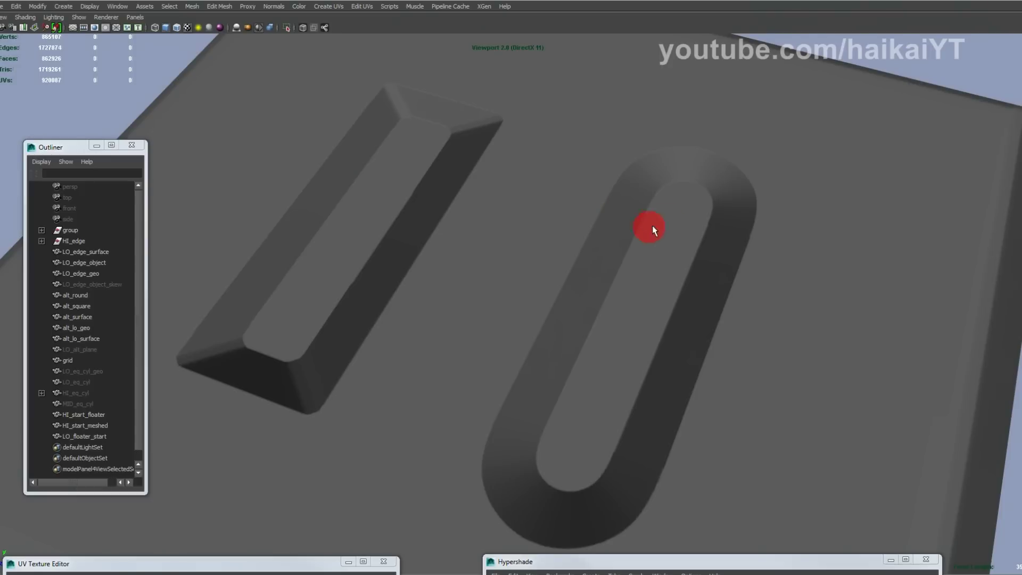
Step: Examine the slotted panel in the Surface Normals column of the example grid
right_click_drag(739, 249, 602, 246, "alt")
left_click_drag(602, 247, 703, 287, "alt")
right_click_drag(702, 287, 475, 245, "alt")
middle_click_drag(545, 263, 688, 274, "alt")
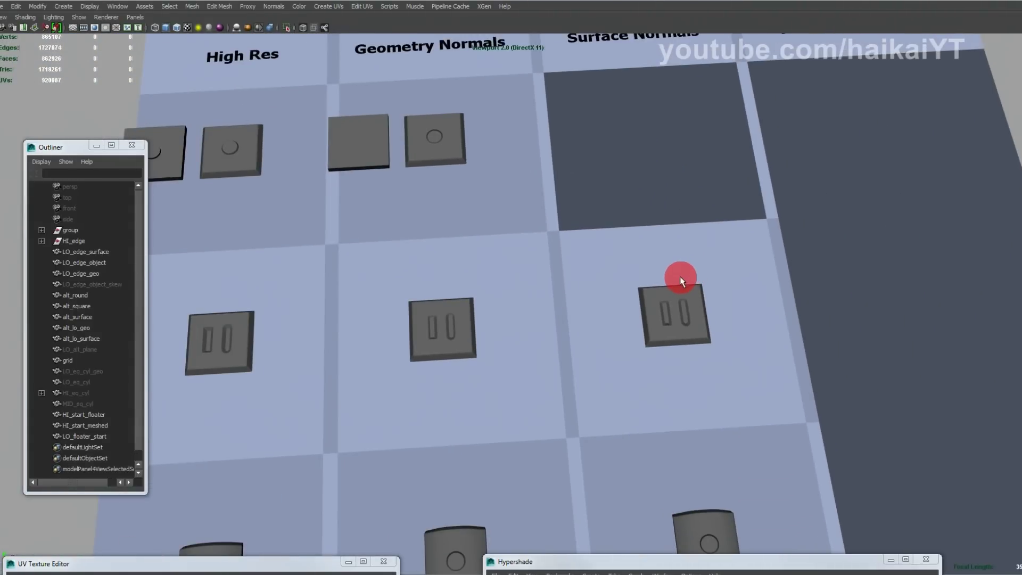
left_click_drag(675, 292, 572, 251, "alt")
right_click_drag(572, 251, 701, 315, "alt")
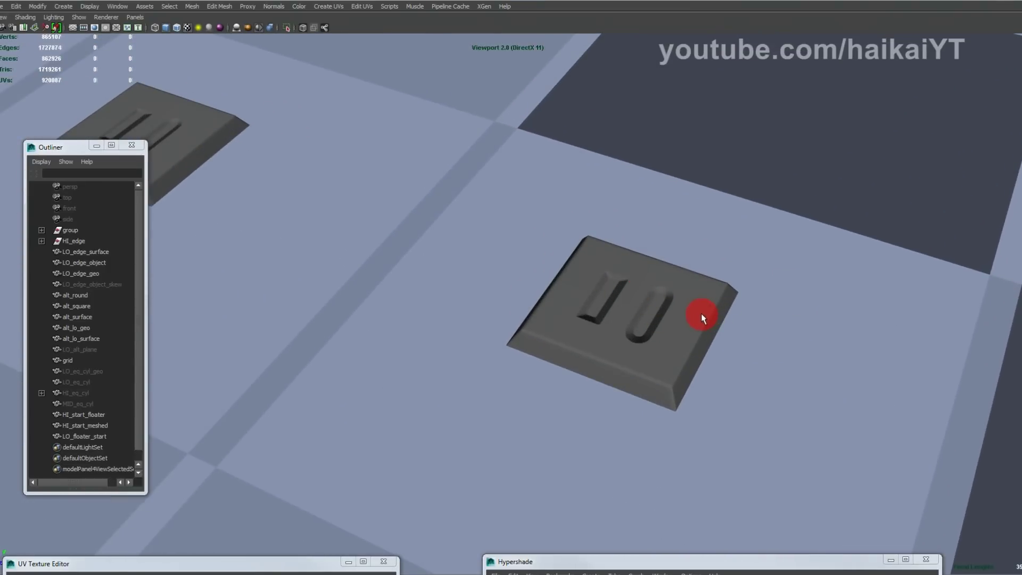
left_click_drag(776, 299, 619, 281, "alt")
right_click_drag(619, 281, 756, 337, "alt")
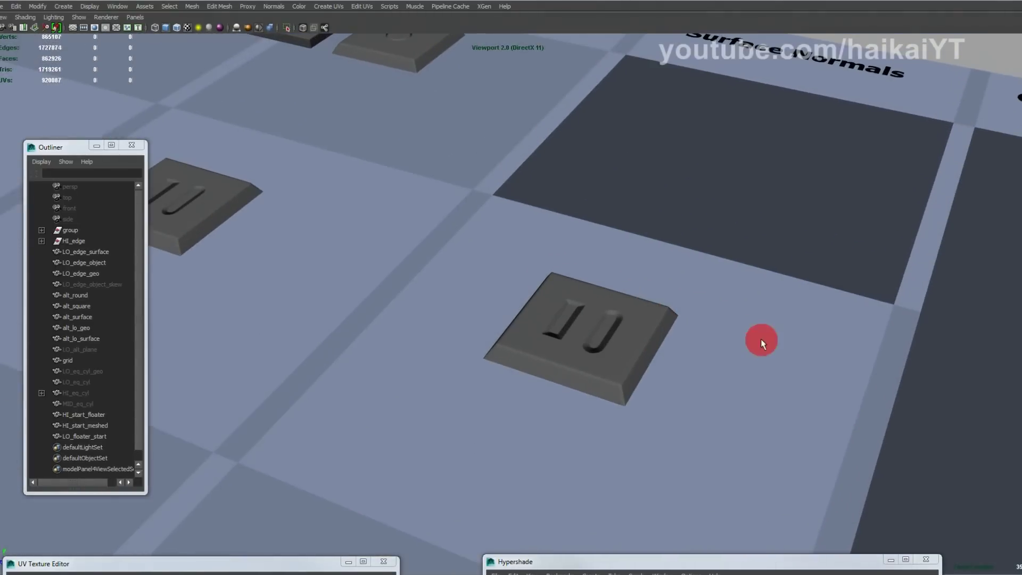
Step: Compare the slotted Surface Normals panel with the Geometry Normals example beside it
middle_click_drag(685, 315, 690, 314, "alt")
right_click_drag(689, 314, 452, 289, "alt")
right_click_drag(524, 282, 663, 314, "alt")
middle_click_drag(664, 315, 634, 311, "alt")
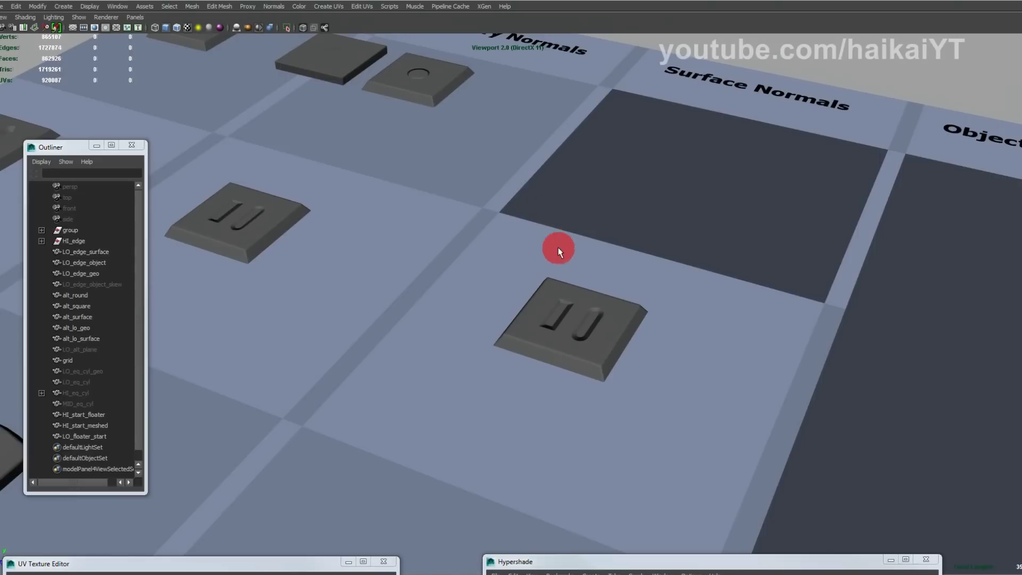
left_click_drag(552, 262, 662, 308, "alt")
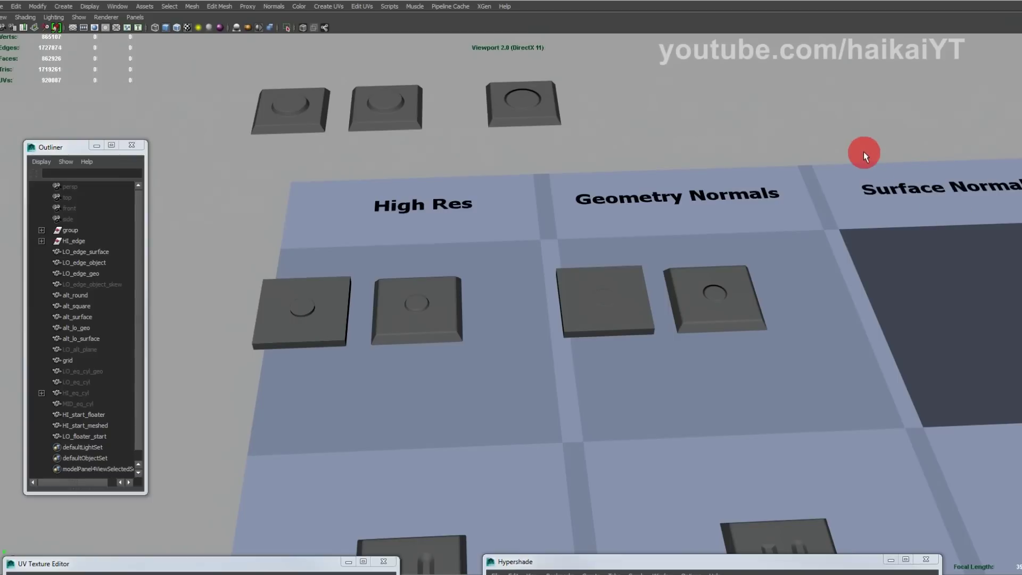
Step: Review the cylinder panels in the first row under the High Res and Geometry Normals headings
scroll(786, 165, "down", 1)
left_click_drag(787, 165, 762, 197, "alt")
middle_click_drag(699, 166, 710, 141, "alt")
scroll(756, 152, "up", 2)
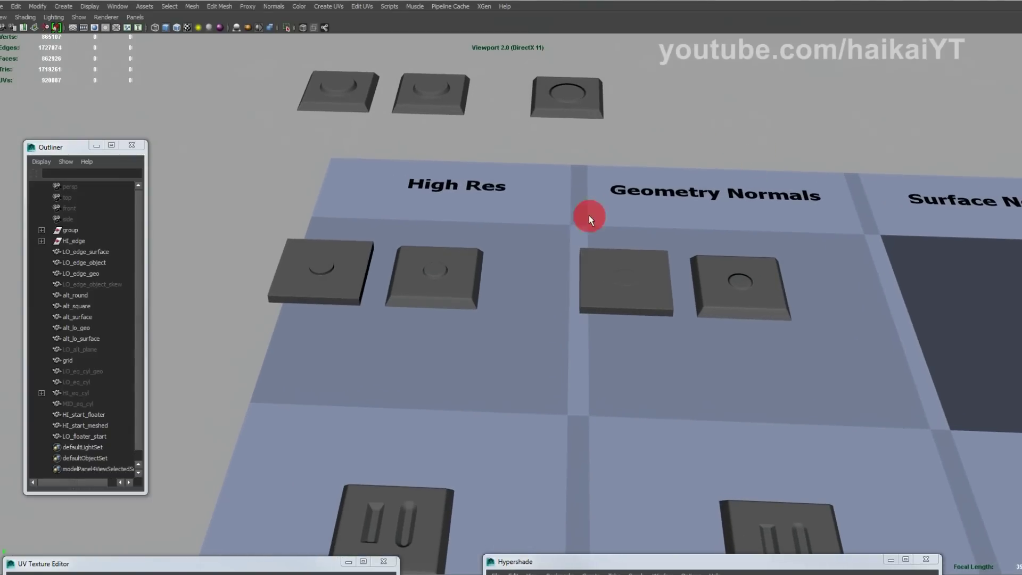
middle_click_drag(613, 215, 652, 192, "alt")
scroll(682, 182, "up", 4)
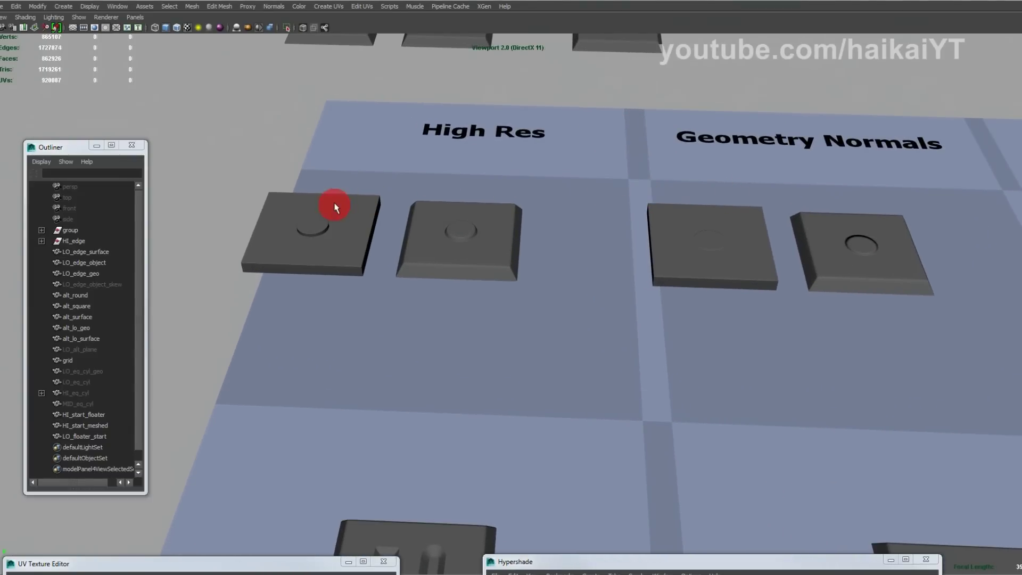
middle_click_drag(415, 189, 527, 217, "alt")
right_click_drag(527, 217, 561, 219, "alt")
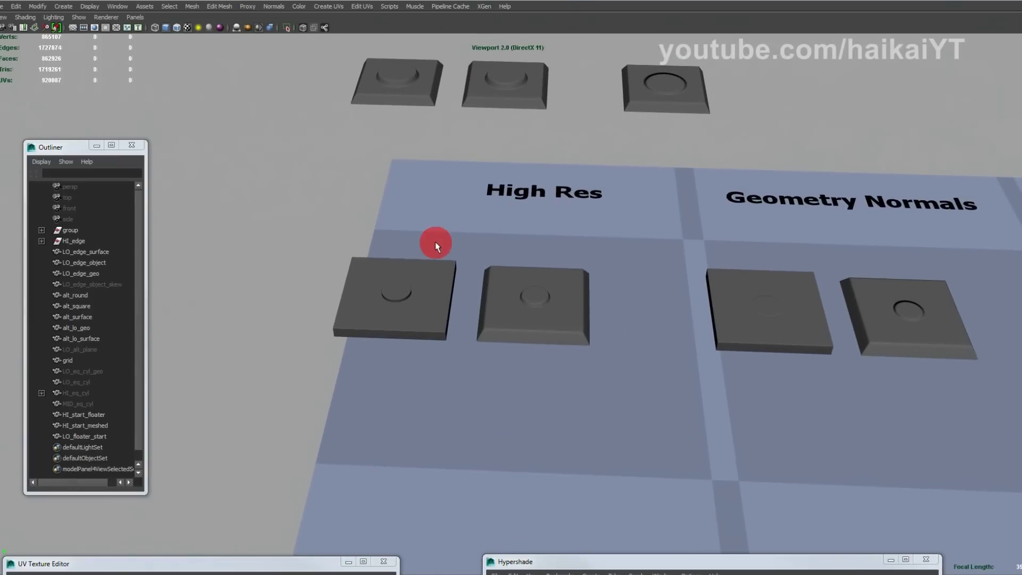
scroll(495, 282, "down", 3)
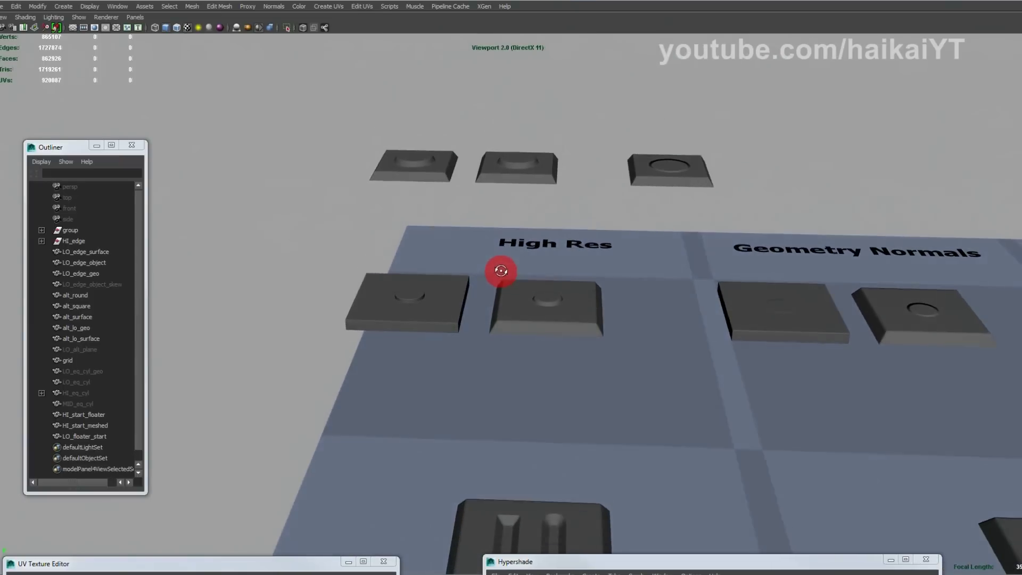
Step: Compare the two High Res cylinder panels with the two Geometry Normals panels by selecting each pair
left_click_drag(339, 236, 666, 373)
middle_click_drag(666, 368, 543, 371, "alt")
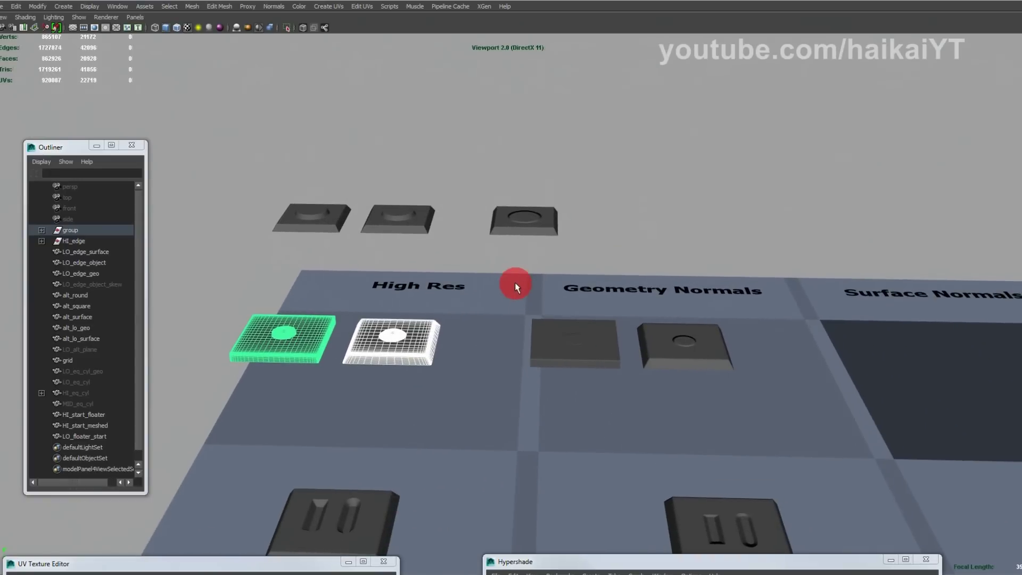
left_click_drag(515, 282, 832, 427)
left_click_drag(496, 280, 835, 442)
left_click_drag(680, 351, 678, 386, "alt")
left_click_drag(521, 282, 834, 441)
left_click(693, 399)
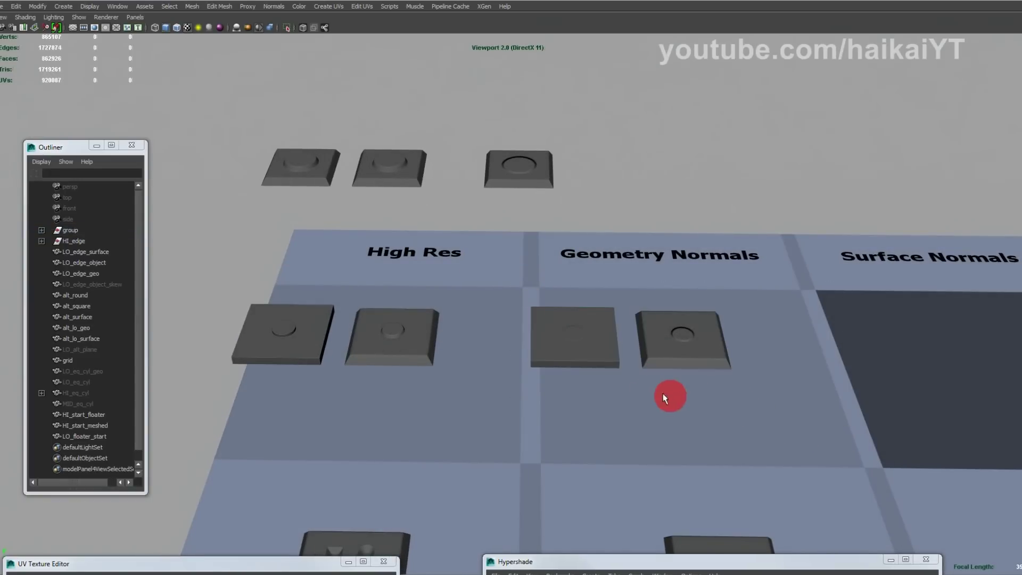
Step: Match each high-res panel to its low-res counterpart by selecting the square-edged panels, followed by the bevelled ones
right_click_drag(694, 400, 707, 410, "alt")
left_click_drag(260, 253, 281, 450)
left_click_drag(536, 238, 586, 434)
left_click_drag(392, 266, 434, 454)
left_click_drag(688, 253, 801, 490)
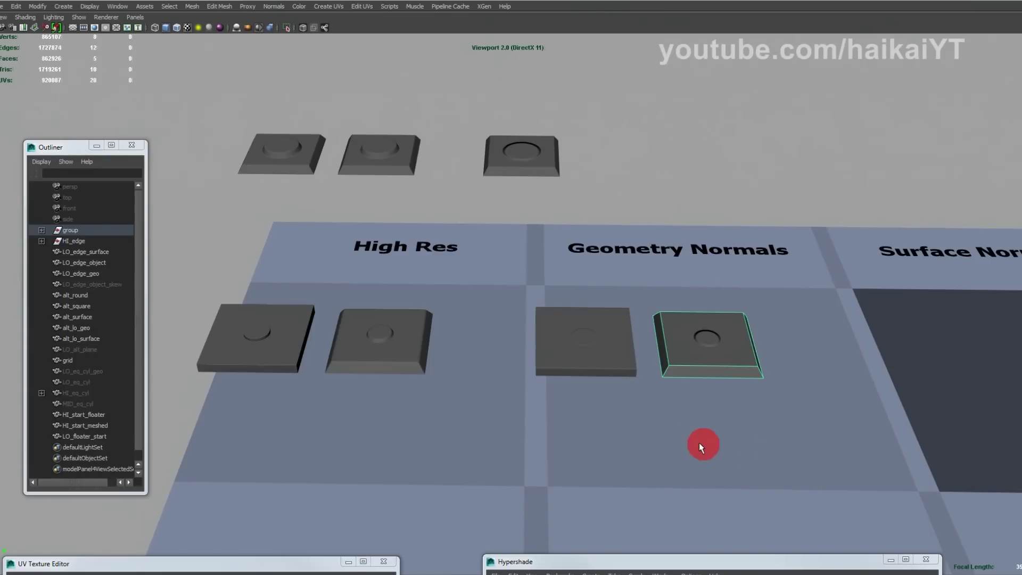
left_click(721, 450)
Step: Examine the square-edged and bevelled first-row panels side by side from oblique and overhead views
scroll(538, 440, "up", 3)
middle_click_drag(532, 430, 605, 411, "alt")
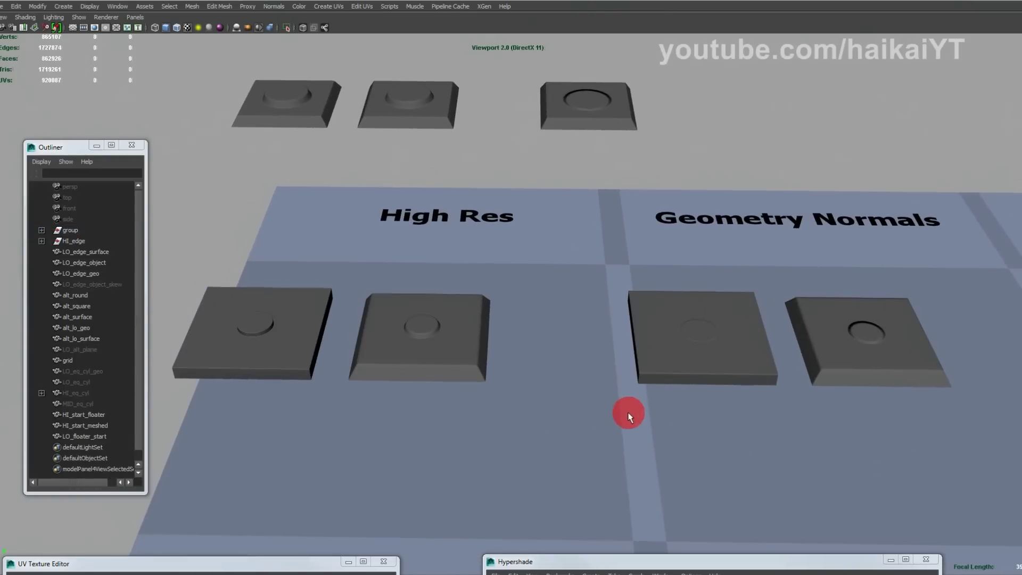
left_click_drag(630, 414, 628, 440, "alt")
scroll(567, 393, "down", 3)
middle_click_drag(567, 392, 484, 379, "alt")
scroll(524, 382, "up", 1)
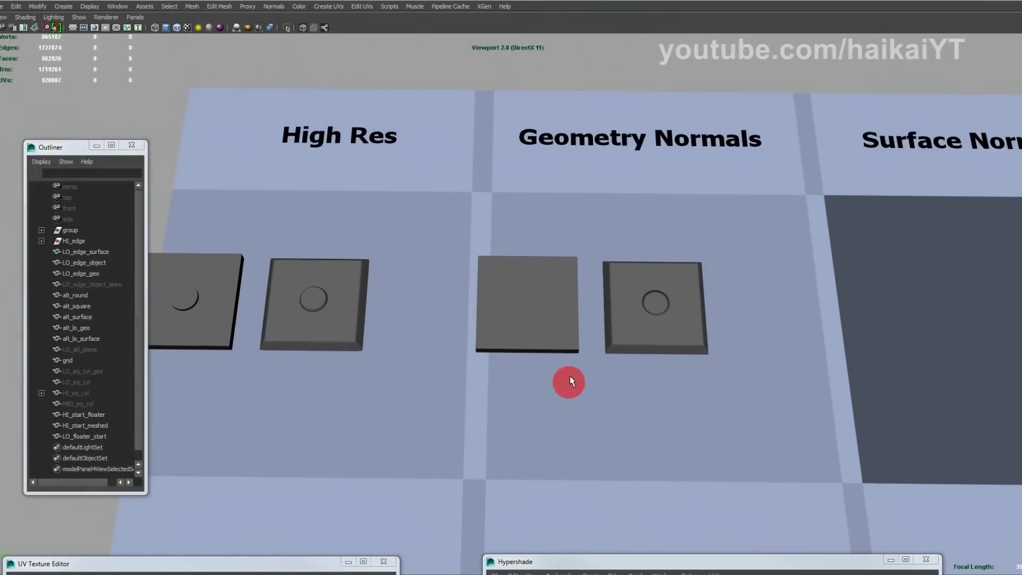
Step: Compare the bevelled Geometry Normals panel with the High Res cylinder panels from near-overhead views
left_click_drag(620, 228, 716, 358)
middle_click_drag(689, 389, 624, 392, "alt")
left_click_drag(624, 392, 607, 434, "alt")
left_click(538, 392)
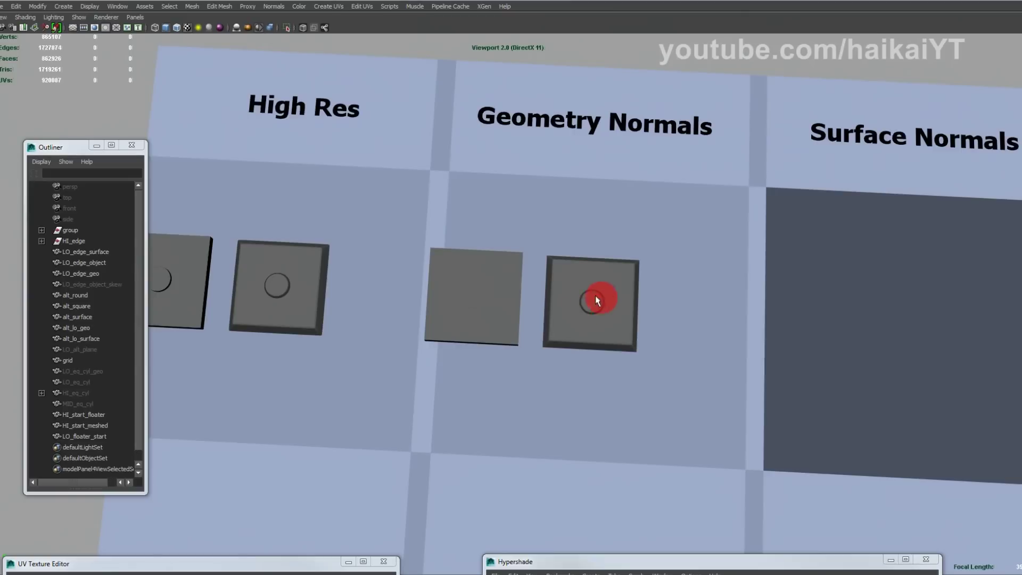
left_click_drag(554, 388, 603, 437, "alt")
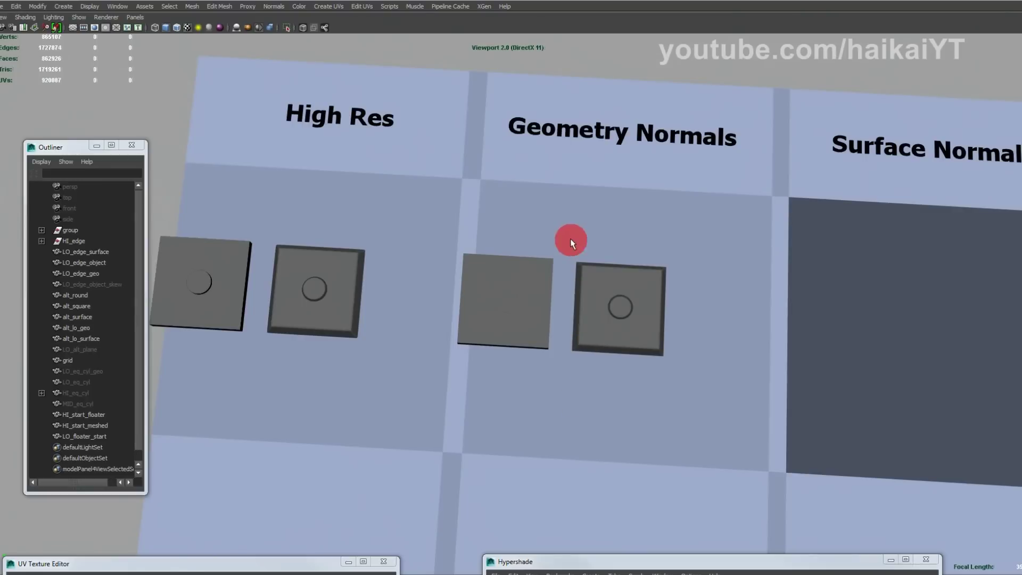
right_click_drag(676, 365, 381, 347, "alt")
left_click_drag(532, 346, 612, 410, "alt")
right_click_drag(471, 367, 537, 365, "alt")
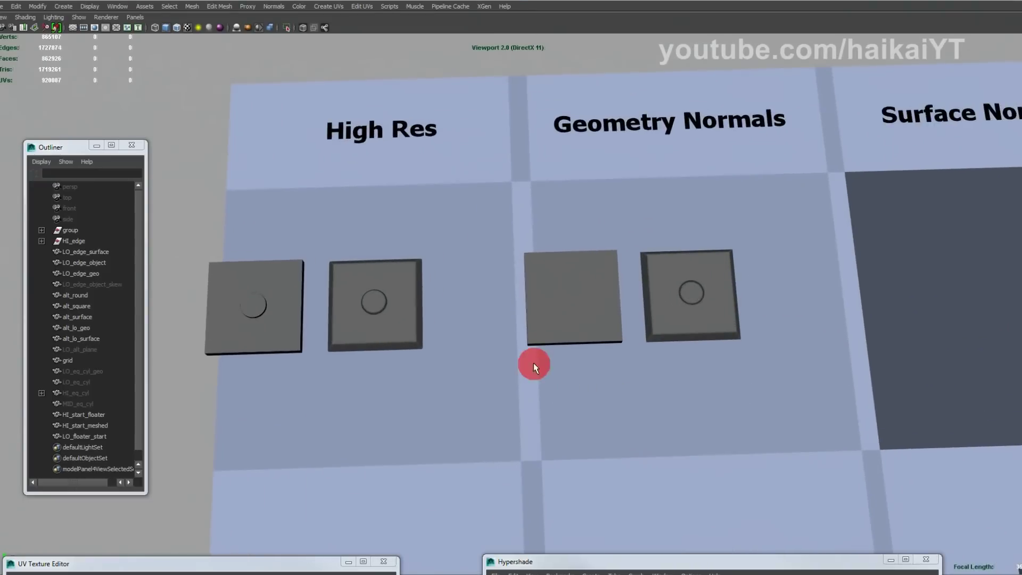
middle_click_drag(537, 365, 578, 371, "alt")
Step: Examine the first-row High Res and Geometry Normals cylinder panels from several oblique angles
left_click(631, 304)
middle_click_drag(639, 401, 548, 391, "alt")
right_click_drag(549, 391, 583, 402, "alt")
left_click_drag(577, 401, 530, 314, "alt")
right_click_drag(530, 314, 502, 346, "alt")
left_click_drag(503, 347, 438, 367, "alt")
left_click(341, 375)
middle_click_drag(326, 372, 428, 352, "alt")
right_click_drag(429, 352, 449, 355, "alt")
left_click_drag(449, 354, 578, 401, "alt")
left_click(457, 347)
left_click_drag(456, 347, 491, 366, "alt")
left_click(464, 292)
Step: Examine the cylinder walls on the square-edged High Res panel from a low side view and select that panel to inspect its mesh
middle_click_drag(455, 330, 698, 341, "alt")
right_click_drag(697, 340, 850, 364, "alt")
middle_click_drag(850, 364, 838, 379, "alt")
mouse_move(552, 327)
left_mouse_down("alt")
mouse_move(678, 391)
mouse_move(538, 333)
mouse_move(538, 315)
mouse_move(443, 319)
mouse_move(566, 327)
mouse_move(525, 319)
mouse_move(534, 333)
left_mouse_up("alt")
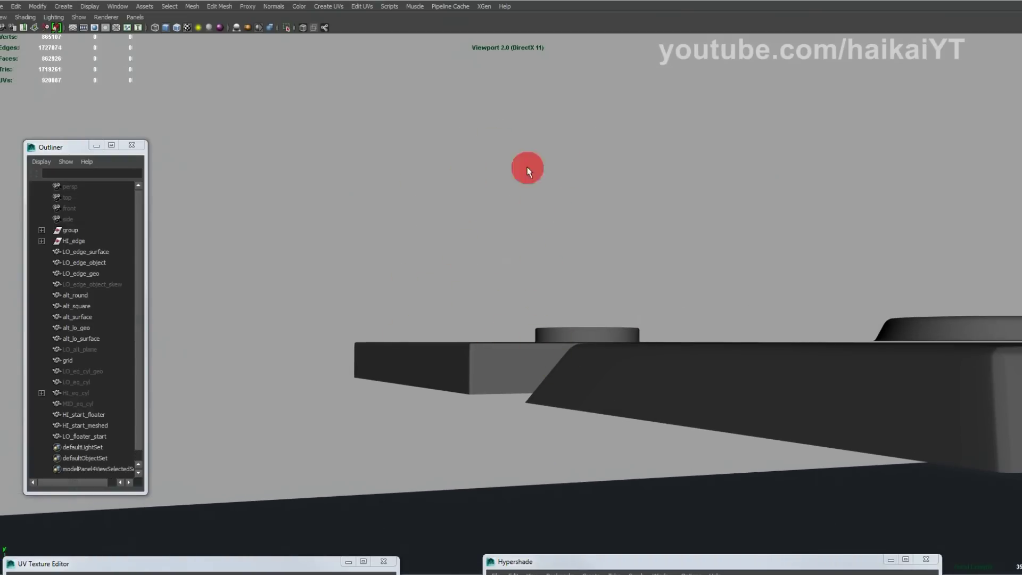
left_click_drag(571, 294, 510, 336, "alt")
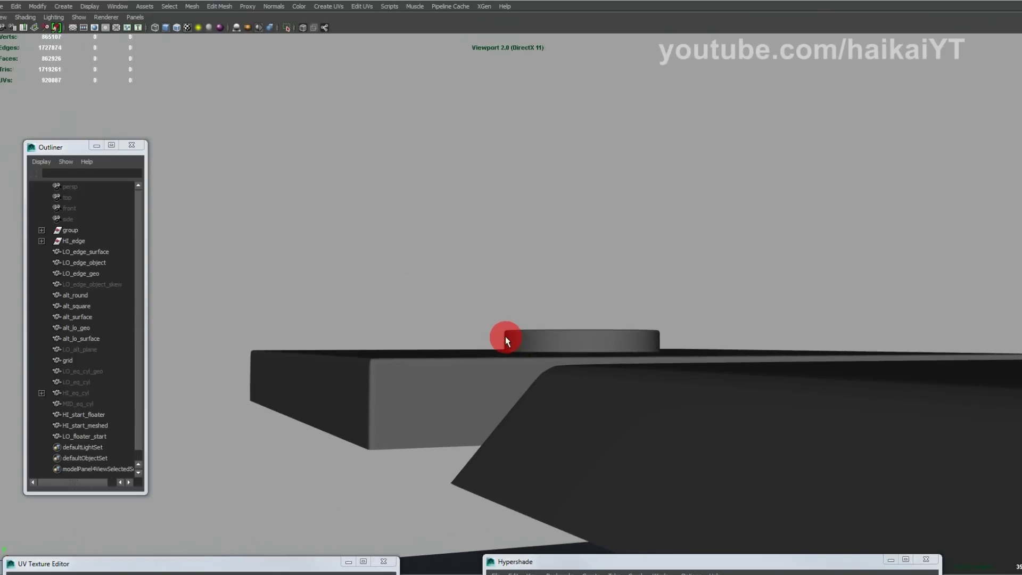
left_click(520, 340)
left_click(506, 339)
left_click(469, 345)
left_click_drag(646, 342, 598, 345, "alt")
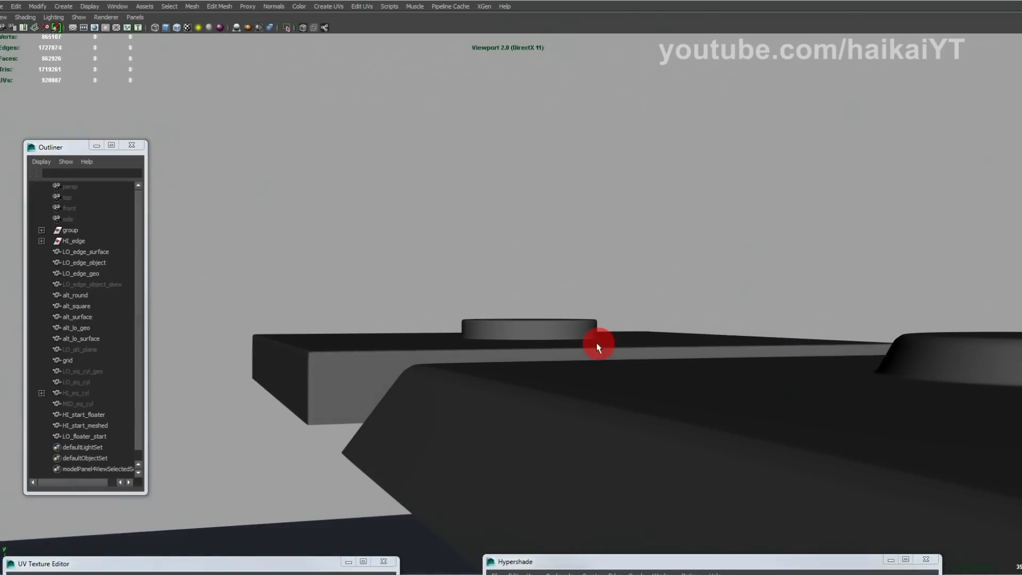
left_click(545, 325)
middle_click_drag(545, 325, 536, 312, "alt")
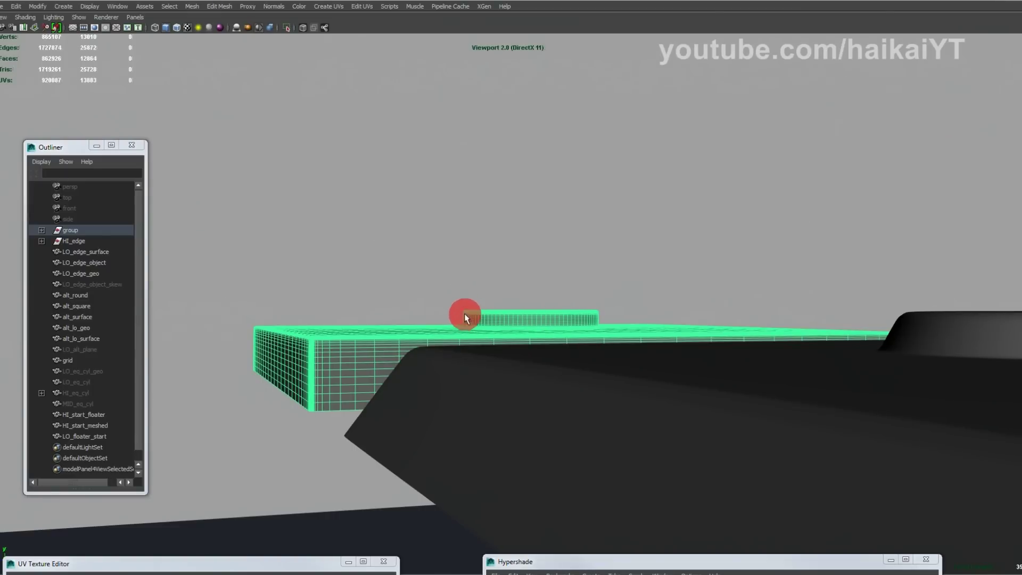
left_click(449, 204)
left_click_drag(448, 204, 549, 282, "alt")
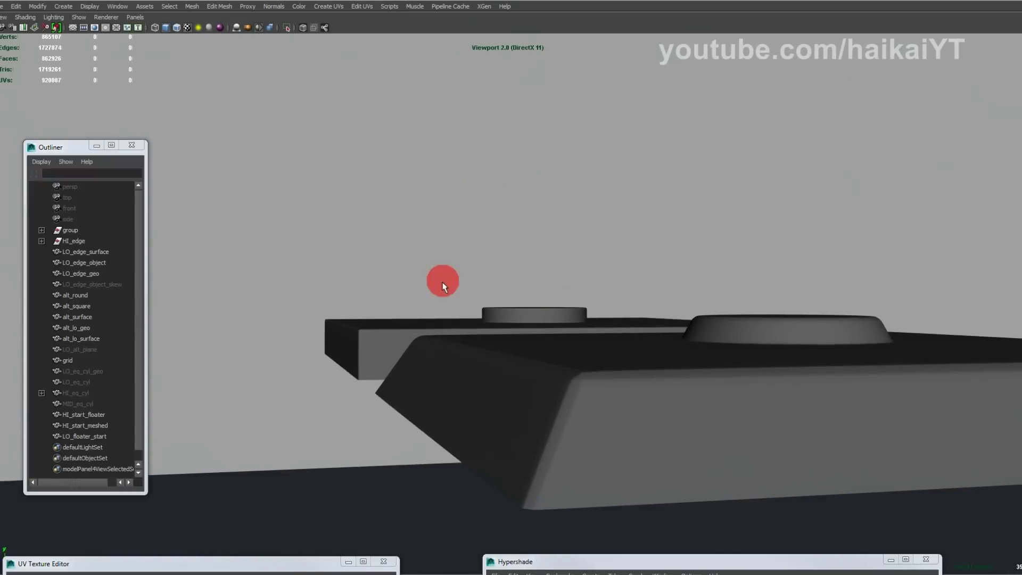
Step: Inspect the sloped cylinder walls of the bevelled High Res panel from grazing angles and compare them with the Geometry Normals panels
left_click_drag(504, 251, 419, 245, "alt")
right_click_drag(418, 241, 661, 314, "alt")
left_click_drag(661, 315, 666, 303, "alt")
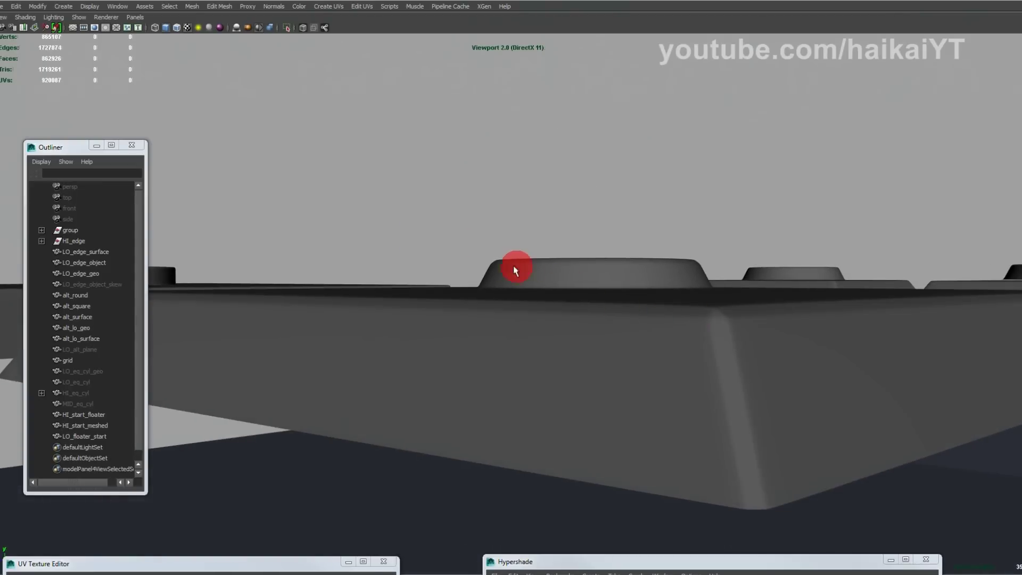
left_click_drag(504, 263, 574, 269, "alt")
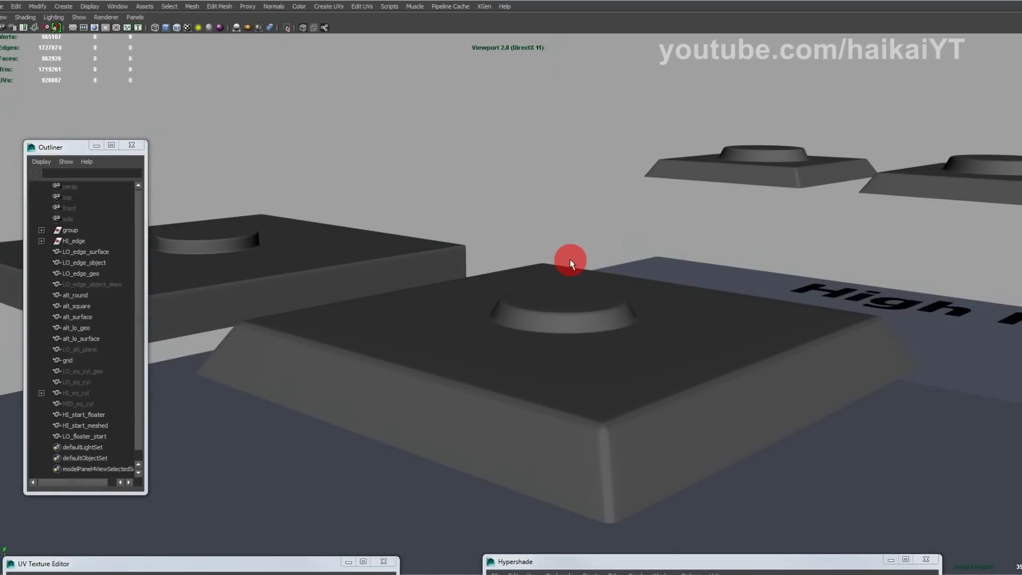
left_click_drag(590, 166, 358, 276, "alt")
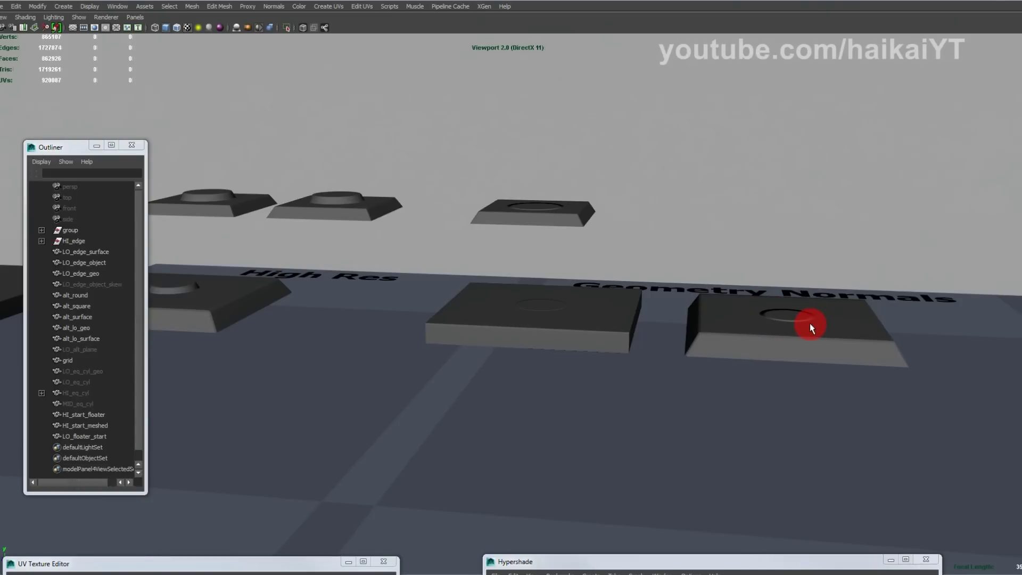
left_click_drag(803, 319, 760, 299, "alt")
Step: Select the bevelled High Res panel, followed by its bevelled Geometry Normals counterpart, to compare their meshes
left_click(422, 292)
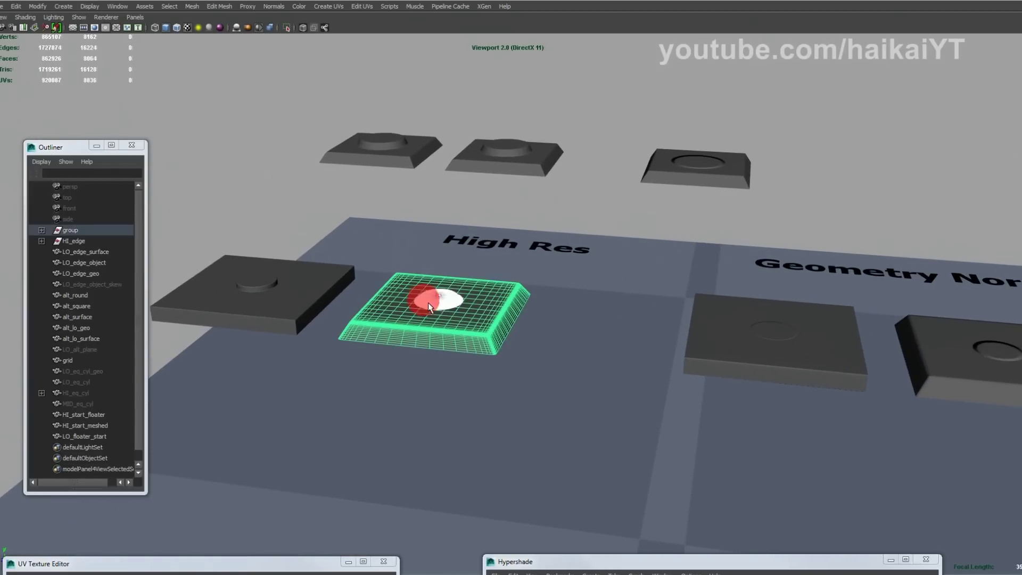
left_click(460, 257)
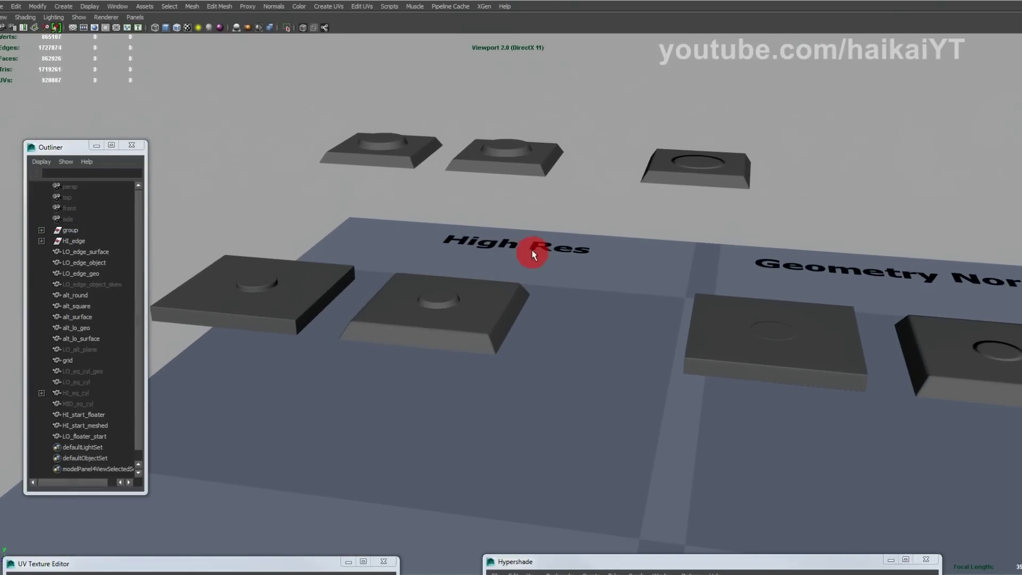
left_click_drag(679, 313, 672, 341, "alt")
right_click_drag(672, 341, 637, 307, "alt")
middle_click_drag(603, 296, 594, 294, "alt")
left_click_drag(595, 294, 654, 293, "alt")
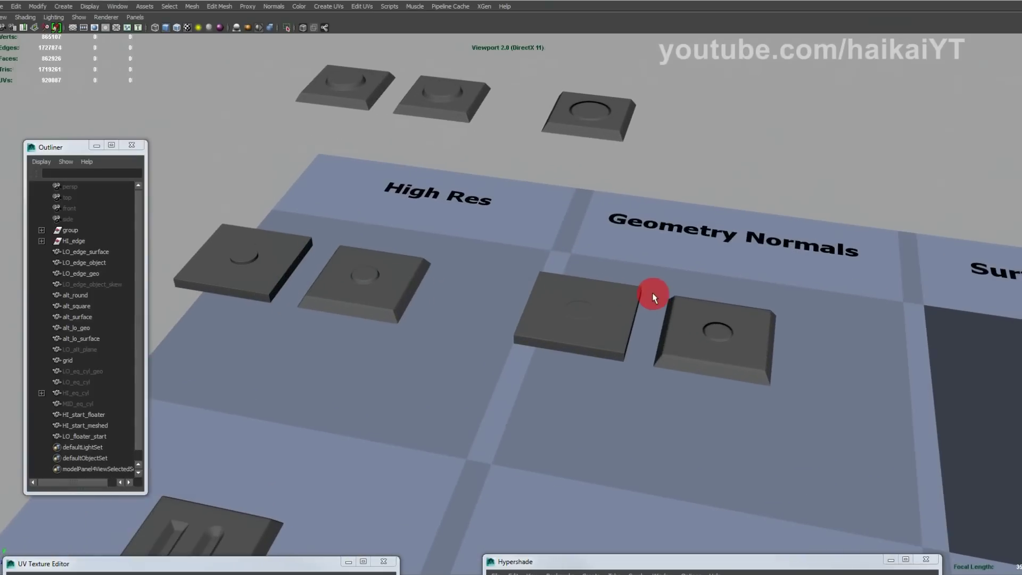
left_click(698, 330)
left_click_drag(697, 330, 662, 336, "alt")
left_click_drag(397, 250, 527, 303, "alt")
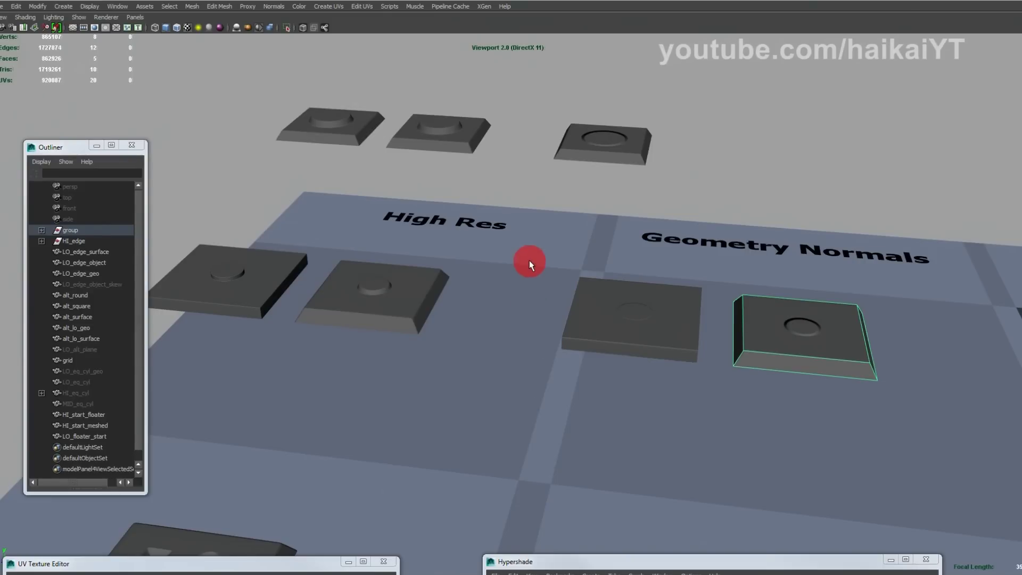
Step: Examine the two first-row High Res cylinder panels more closely from oblique views
middle_click_drag(468, 258, 467, 217, "alt")
right_click_drag(467, 217, 604, 269, "alt")
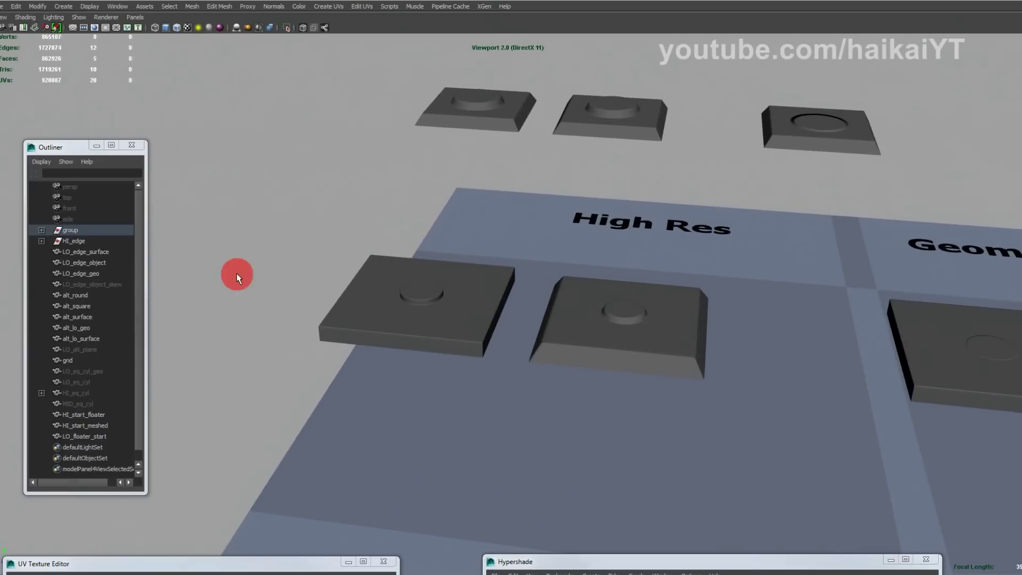
left_click(598, 287)
left_click(566, 255)
middle_click_drag(672, 294, 589, 289, "alt")
left_click_drag(589, 289, 550, 299, "alt")
right_click_drag(550, 299, 582, 328, "alt")
left_click_drag(559, 353, 730, 320, "alt")
Step: Review the first-row cylinder panels within the whole example grid and clear the selection
left_click(795, 394)
left_click_drag(795, 392, 725, 431, "alt")
right_click_drag(725, 431, 740, 331, "alt")
middle_click_drag(740, 330, 675, 295, "alt")
left_click(677, 296)
left_click_drag(719, 351, 732, 363, "alt")
right_click_drag(732, 364, 616, 321, "alt")
left_click_drag(616, 322, 598, 311, "alt")
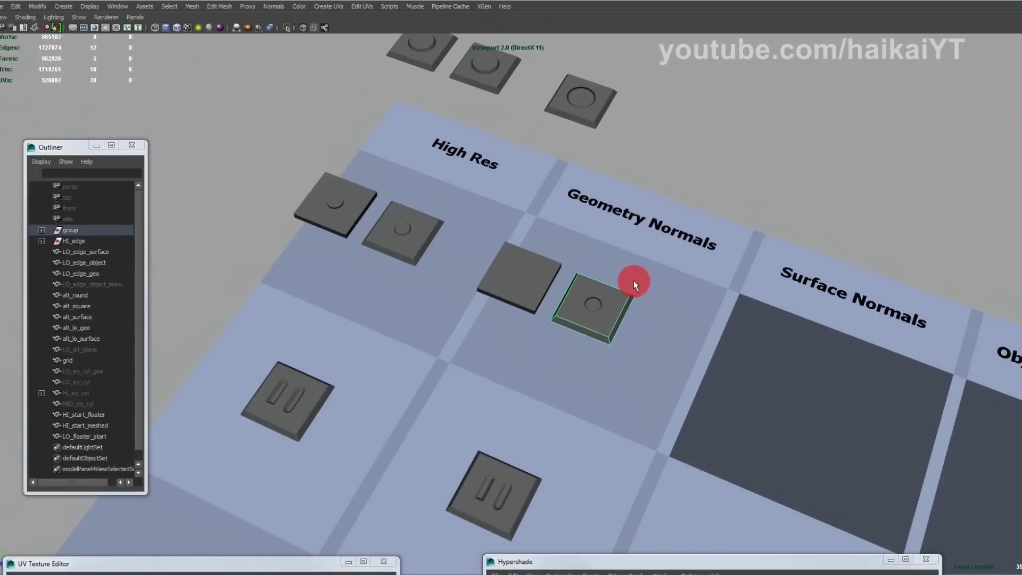
left_click(573, 327)
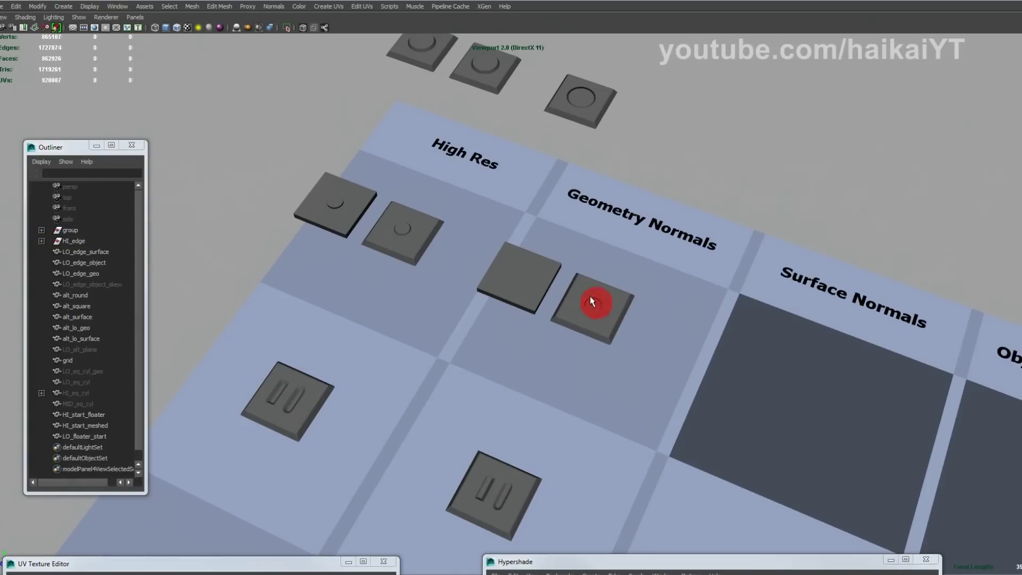
left_click_drag(677, 308, 551, 323, "alt")
left_click(593, 403)
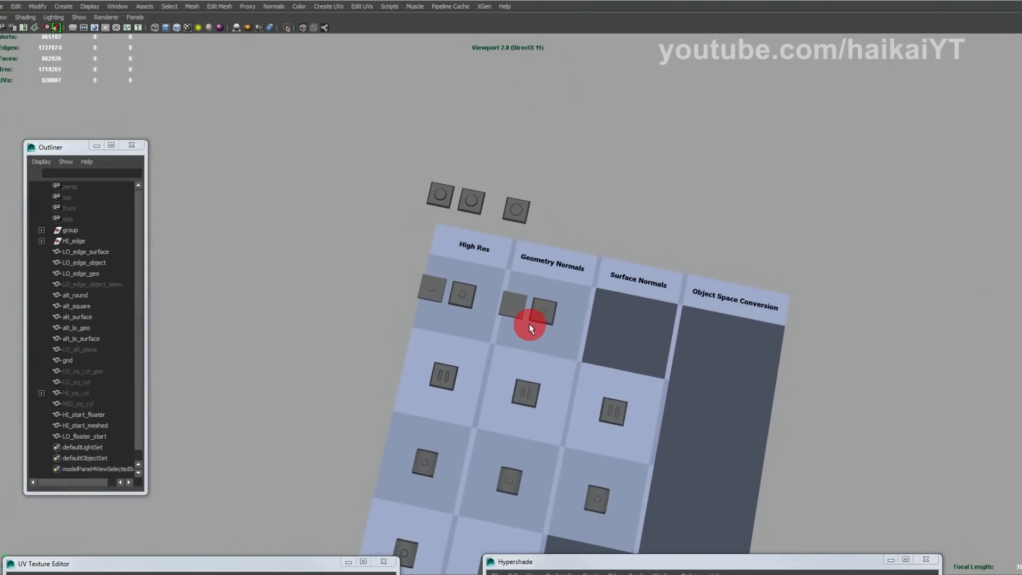
Step: Select the square-edged Geometry Normals panel to inspect its low-res outline, and deselect it
right_click_drag(529, 305, 599, 325, "alt")
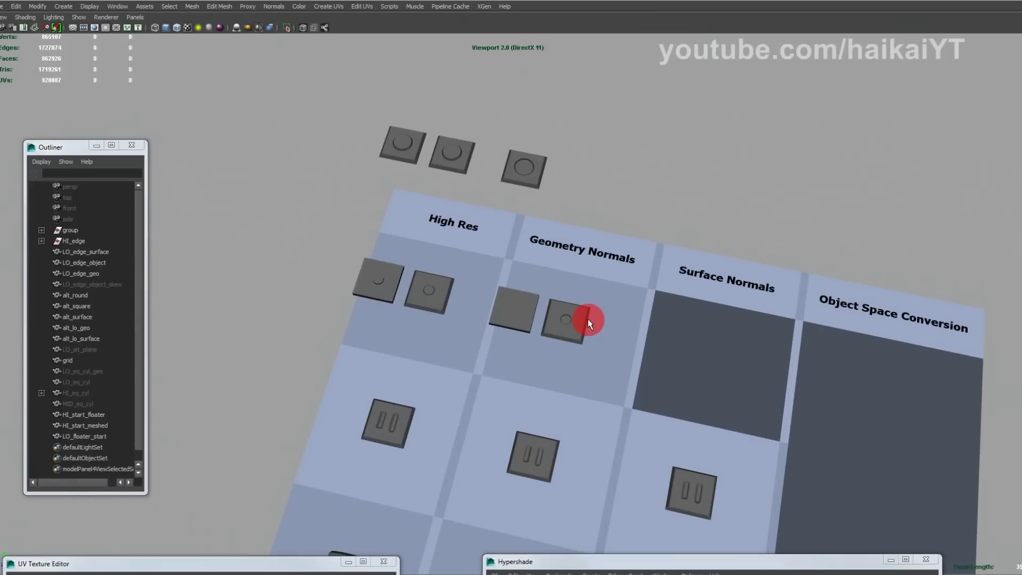
left_click_drag(586, 294, 550, 342, "alt")
right_click_drag(550, 343, 586, 352, "alt")
left_click_drag(534, 293, 529, 337)
left_click(538, 316)
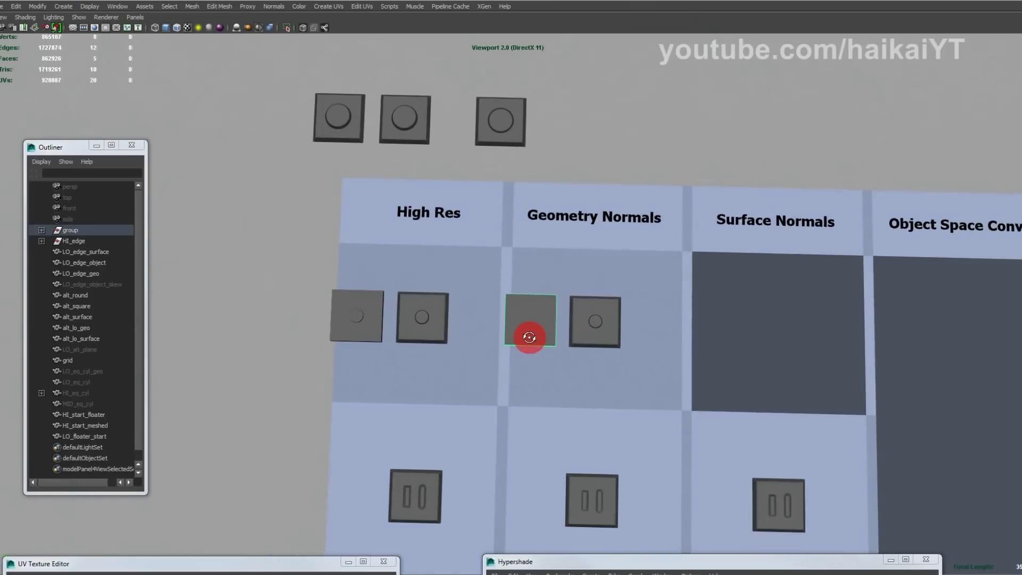
left_click(660, 317)
Step: Review the flat cylinder and slotted panels across the High Res, Geometry Normals and Surface Normals columns
left_click_drag(689, 342, 628, 352, "alt")
middle_click_drag(627, 351, 616, 315, "alt")
left_click_drag(602, 325, 593, 338, "alt")
right_click_drag(593, 337, 634, 349, "alt")
left_click_drag(634, 350, 542, 325, "alt")
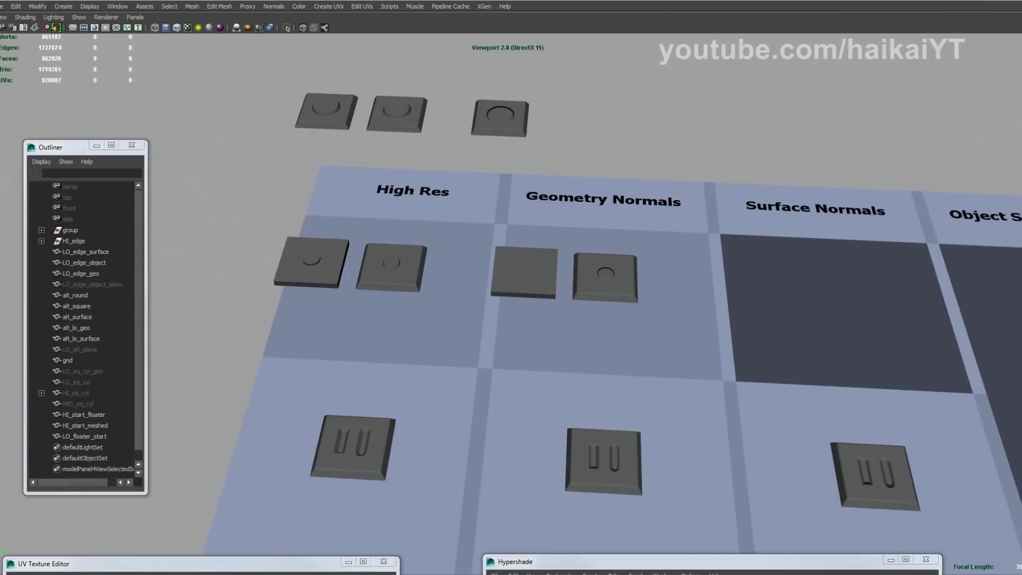
left_click_drag(1021, 37, 574, 7)
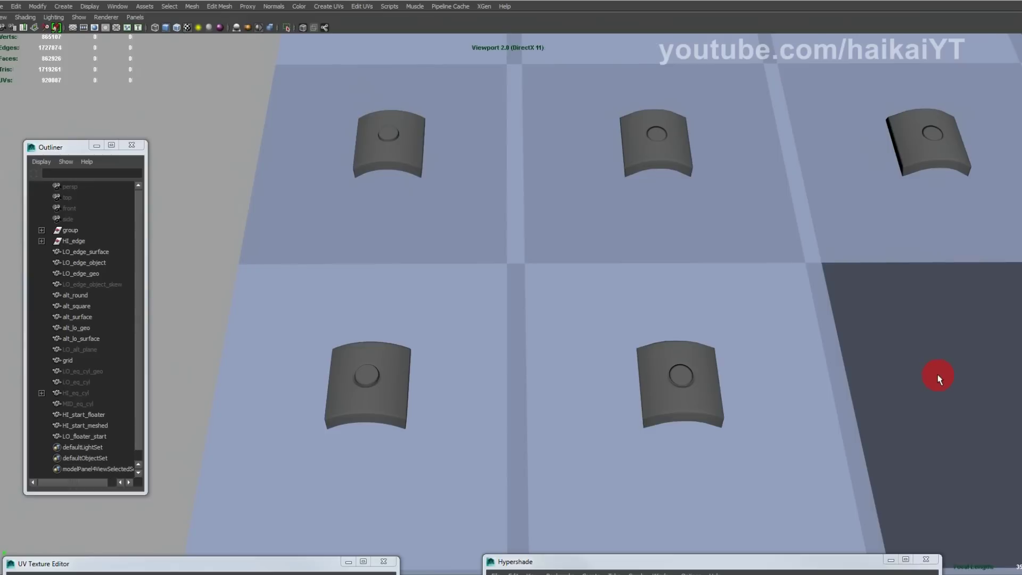
Step: Examine the curved Geometry Normals cylinder panel in the row beside the empty Surface Normals cell
left_click_drag(535, 285, 528, 309, "alt")
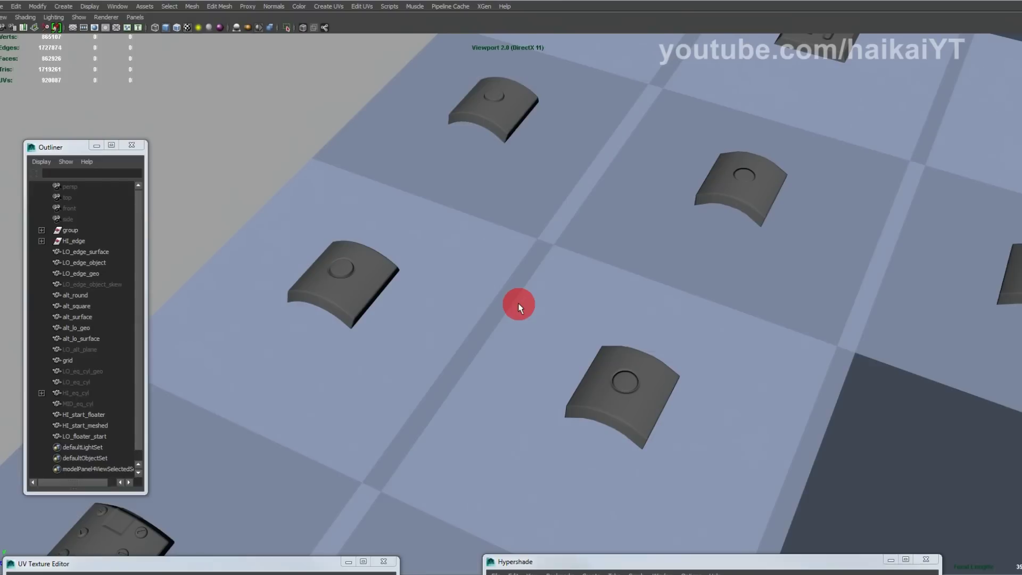
middle_click_drag(594, 329, 542, 255, "alt")
right_click_drag(542, 255, 636, 288, "alt")
scroll(596, 277, "up", 4)
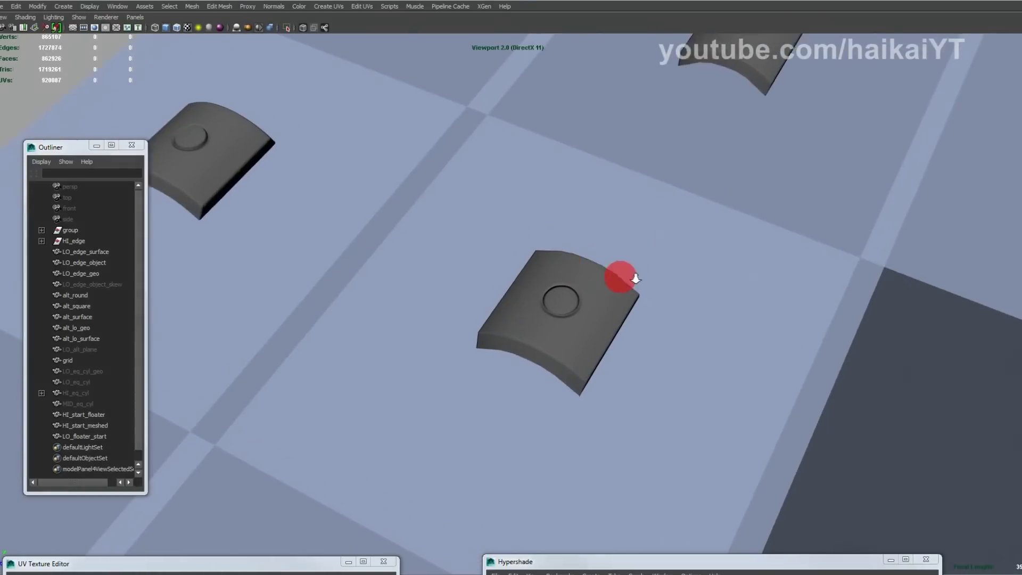
mouse_move(641, 328)
left_mouse_down("alt")
mouse_move(598, 290)
mouse_move(618, 296)
mouse_move(573, 316)
mouse_move(600, 289)
mouse_move(689, 299)
mouse_move(606, 296)
mouse_move(559, 269)
mouse_move(539, 308)
mouse_move(652, 315)
left_mouse_up("alt")
middle_click_drag(559, 270, 632, 290, "alt")
right_click_drag(632, 290, 429, 216, "alt")
Step: Examine the raised cylinder and surrounding groove on the matching curved High Res panel from a low close-up view
middle_click_drag(428, 216, 664, 292, "alt")
left_click_drag(664, 292, 505, 217, "alt")
middle_click_drag(505, 217, 628, 277, "alt")
left_click_drag(628, 277, 708, 263, "alt")
right_click_drag(708, 263, 743, 267, "alt")
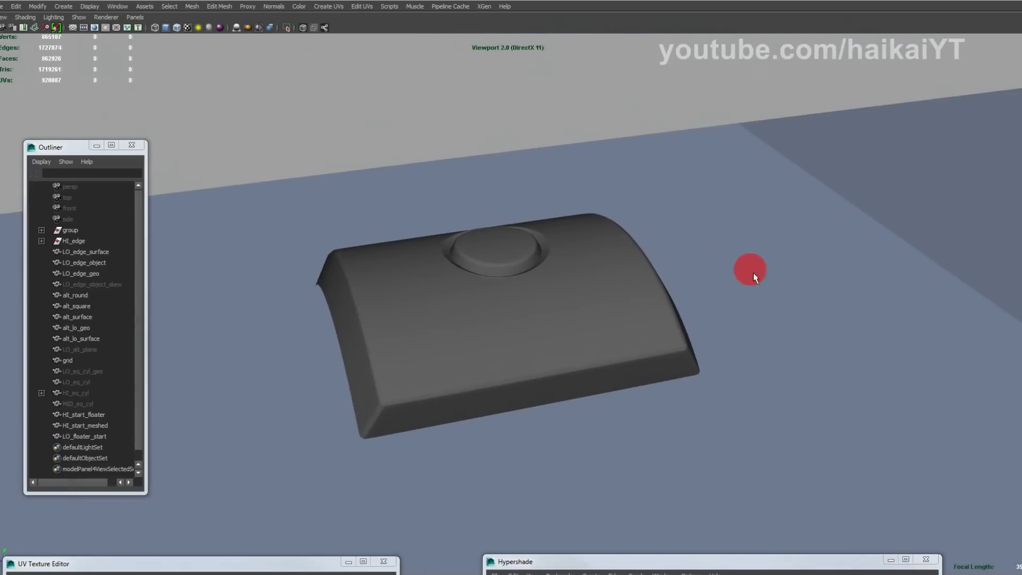
middle_click_drag(744, 266, 782, 287, "alt")
right_click_drag(782, 287, 818, 313, "alt")
middle_click_drag(818, 313, 735, 304, "alt")
Step: Select the floating ring around the cylinder on the curved High Res panel to inspect how it meets the surface
left_click(551, 237)
left_click_drag(551, 237, 478, 195, "alt")
left_click_drag(525, 172, 655, 251, "alt")
left_click(637, 275)
middle_click_drag(654, 250, 628, 238, "alt")
left_click_drag(628, 238, 682, 276, "alt")
left_click_drag(591, 255, 640, 235, "alt")
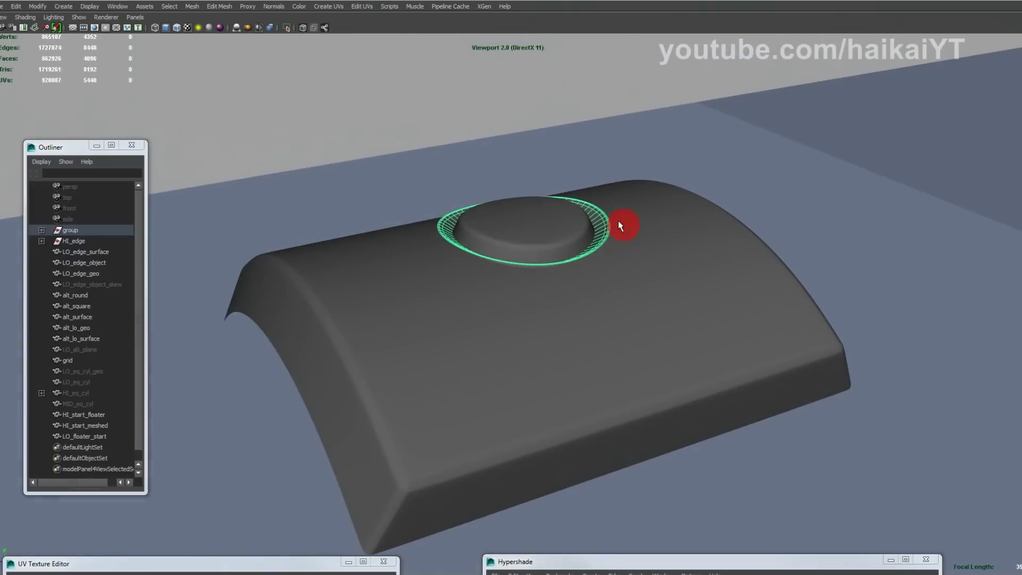
left_click(420, 110)
left_click_drag(419, 111, 594, 269, "alt")
Step: Select the floating ring together with the curved High Res base panel to compare their meshes, and clear the selection
left_click_drag(735, 376, 668, 392, "alt")
left_click_drag(790, 388, 744, 358, "alt")
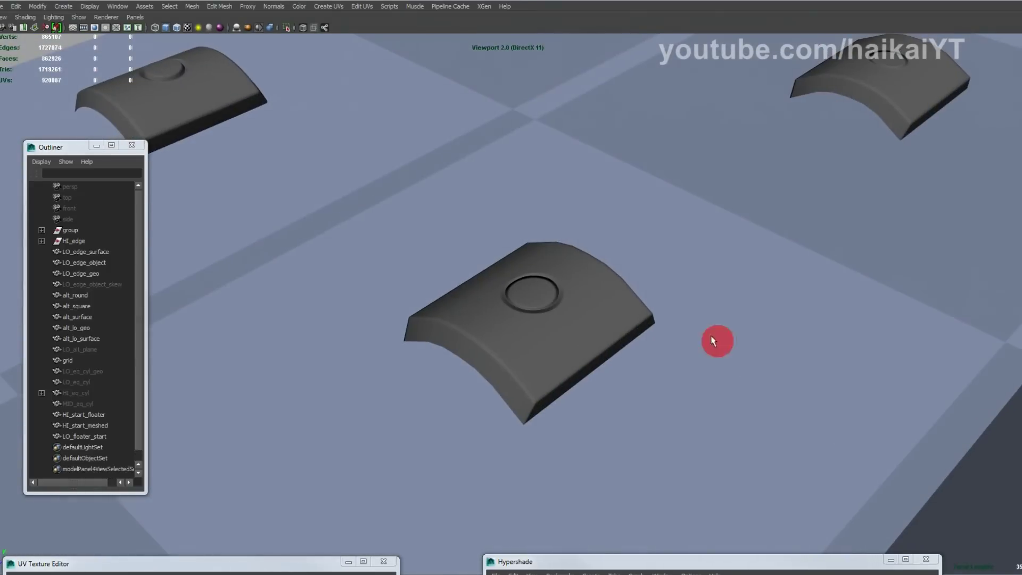
left_click_drag(744, 313, 661, 314, "alt")
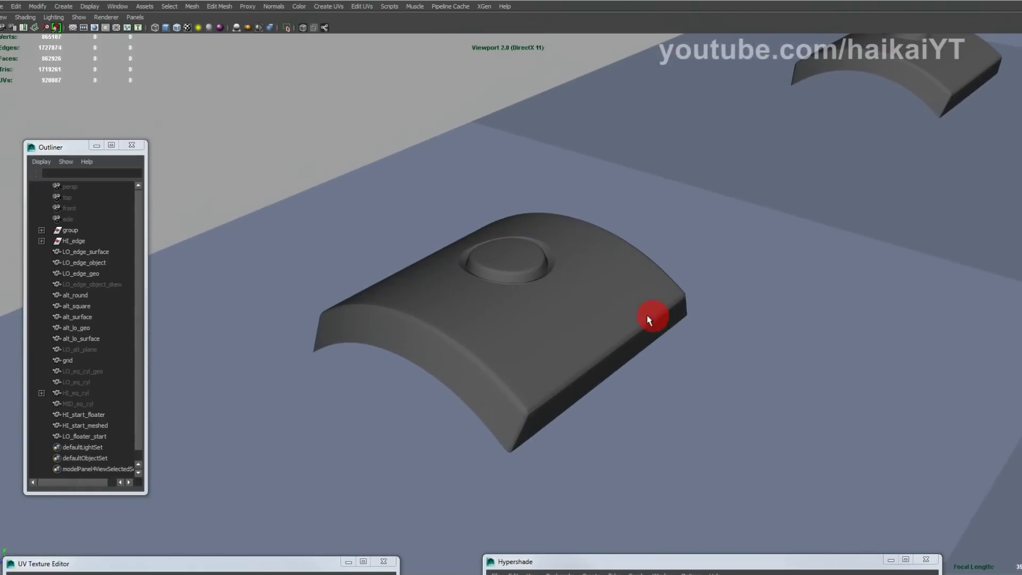
left_click(552, 253)
left_click_drag(554, 251, 548, 289, "alt")
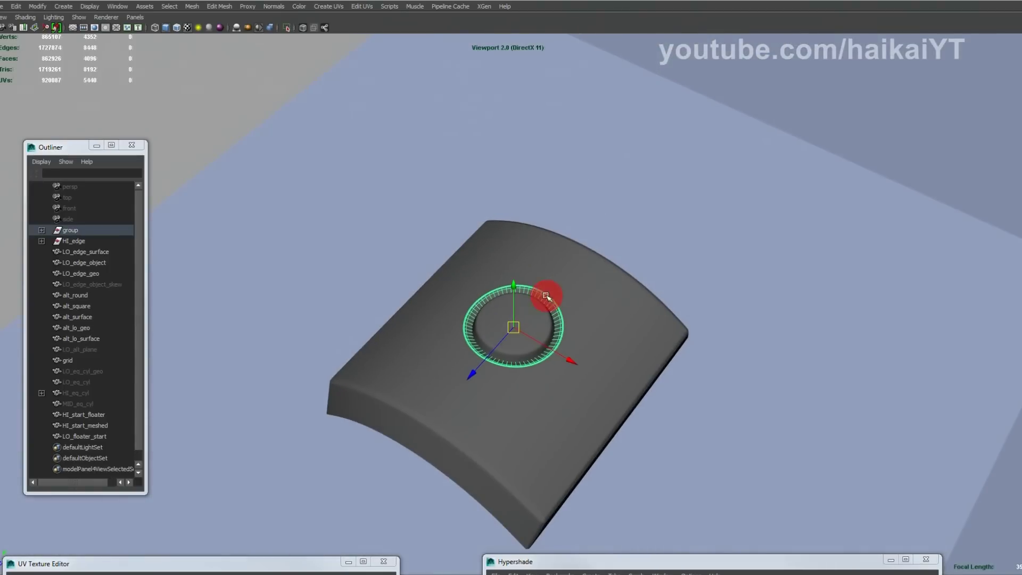
left_click(645, 320, "shift")
right_click_drag(646, 319, 511, 273, "alt")
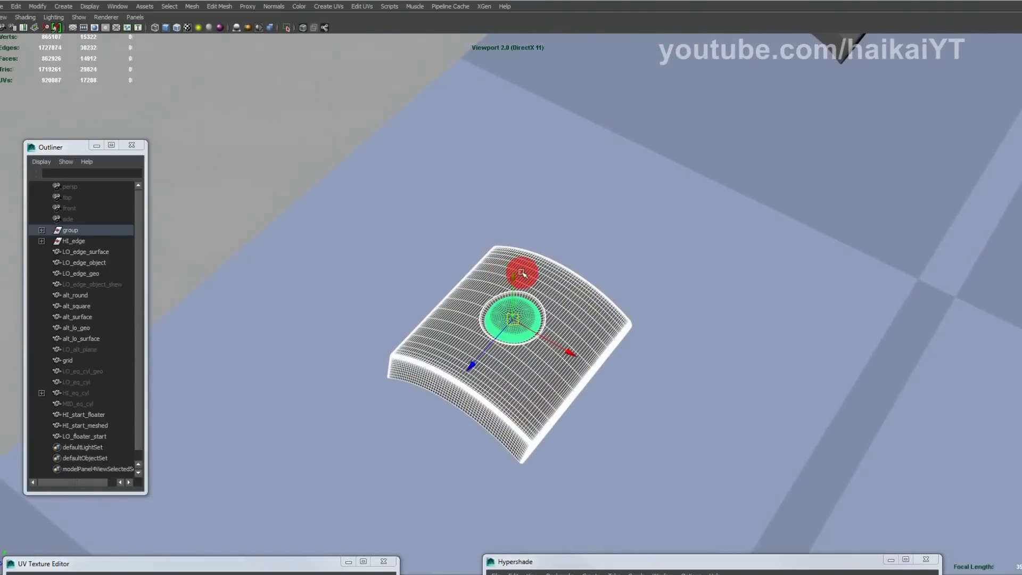
left_click(334, 113)
Step: Select the two curved Geometry Normals panels to compare their low-res meshes from overhead, and inspect the lower one unselected
right_click_drag(667, 272, 606, 274, "alt")
mouse_move(606, 274)
left_mouse_down("alt")
mouse_move(628, 303)
mouse_move(644, 286)
mouse_move(694, 327)
mouse_move(678, 297)
mouse_move(702, 311)
mouse_move(566, 320)
mouse_move(641, 288)
mouse_move(559, 269)
mouse_move(621, 286)
left_mouse_up("alt")
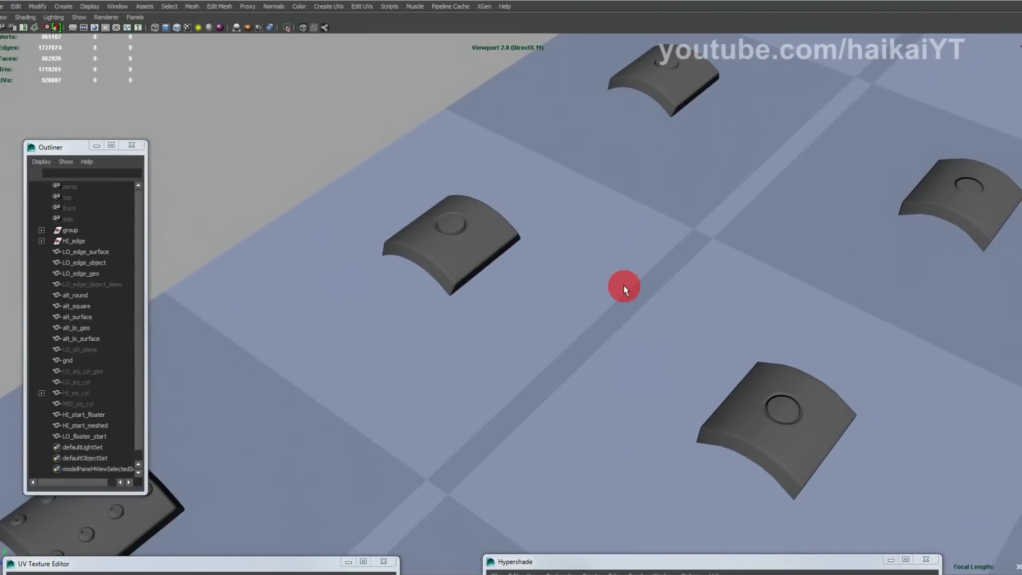
left_click_drag(685, 285, 623, 273, "alt")
left_click_drag(564, 66, 751, 445)
left_click_drag(655, 367, 584, 180, "alt")
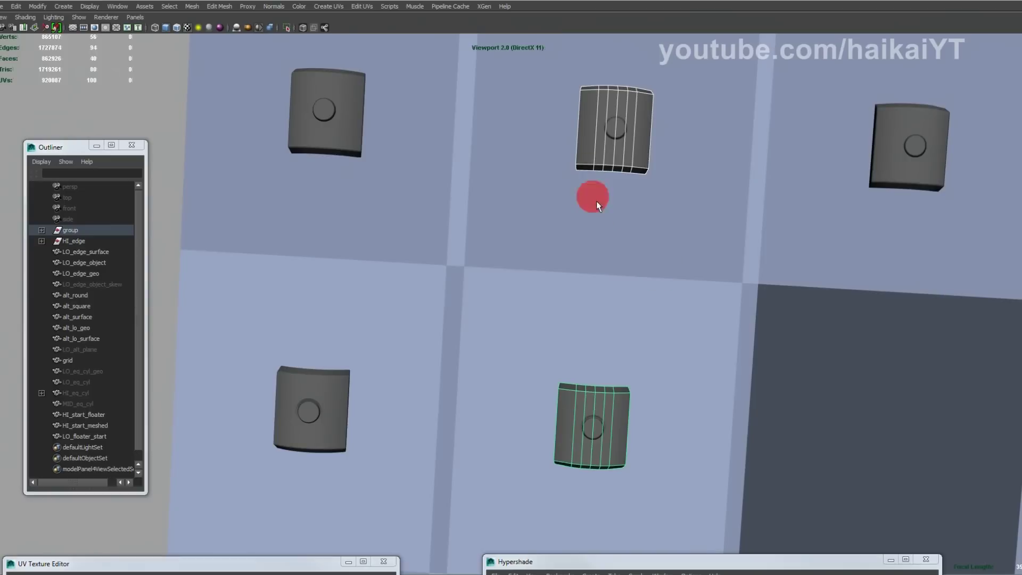
left_click(666, 324)
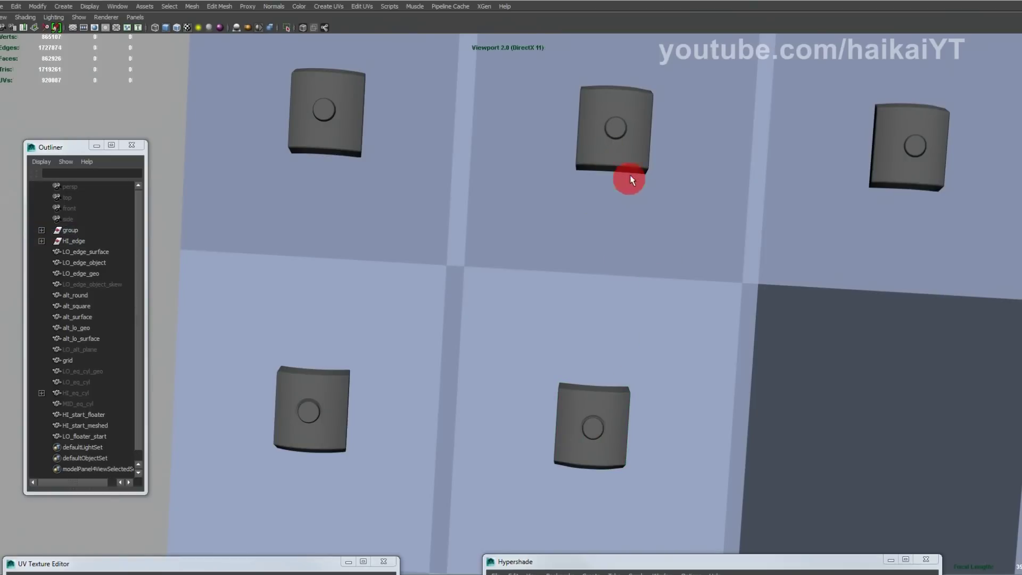
left_click_drag(604, 442, 539, 367, "alt")
left_click_drag(648, 317, 552, 392, "alt")
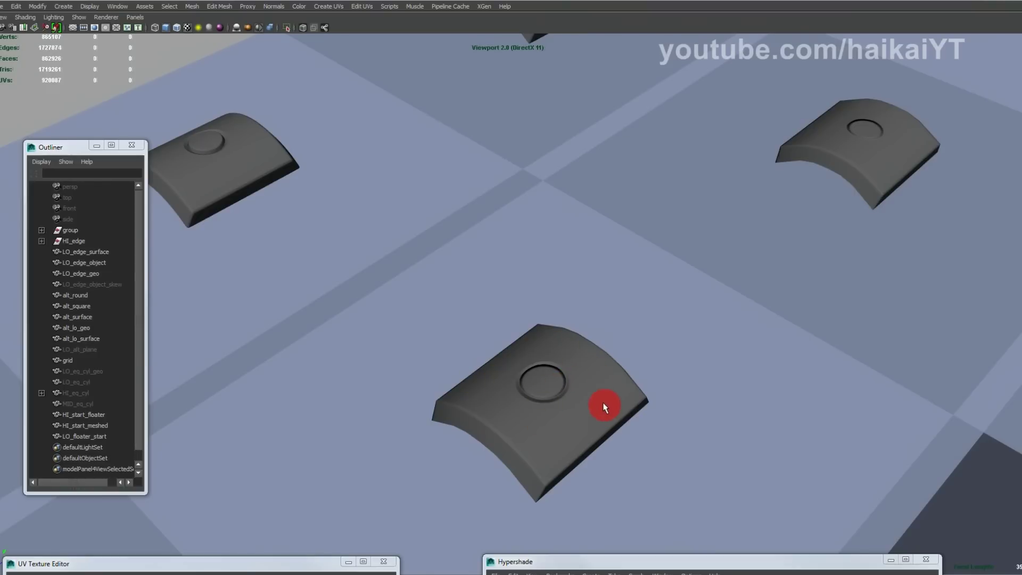
Step: Compare the two curved Geometry Normals ring panels and the curved High Res panels beside them from overhead and oblique views
left_click(594, 387)
left_click(653, 334)
left_click_drag(774, 210, 625, 337, "alt")
middle_click_drag(625, 337, 573, 363, "alt")
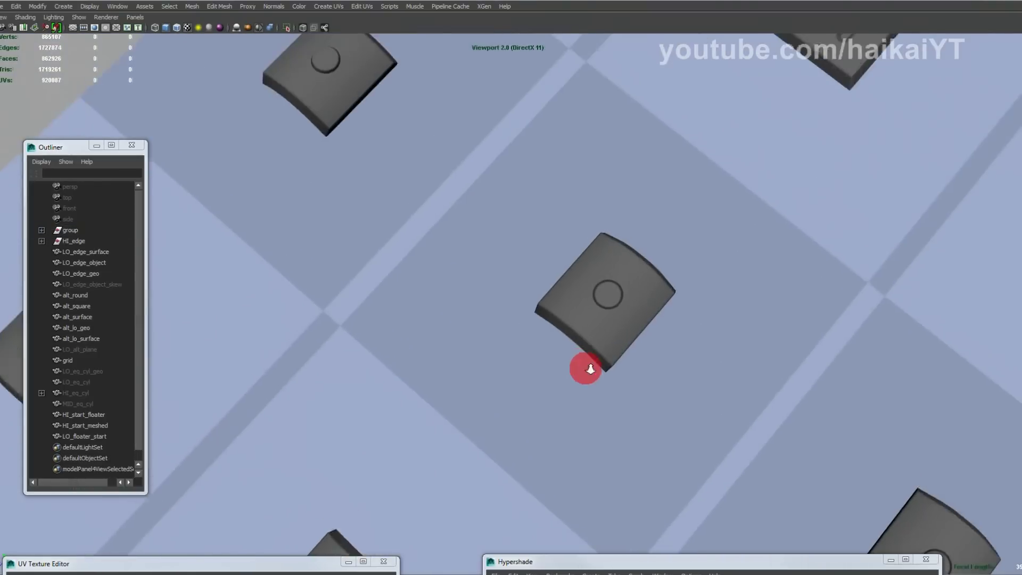
right_click_drag(573, 362, 681, 330, "alt")
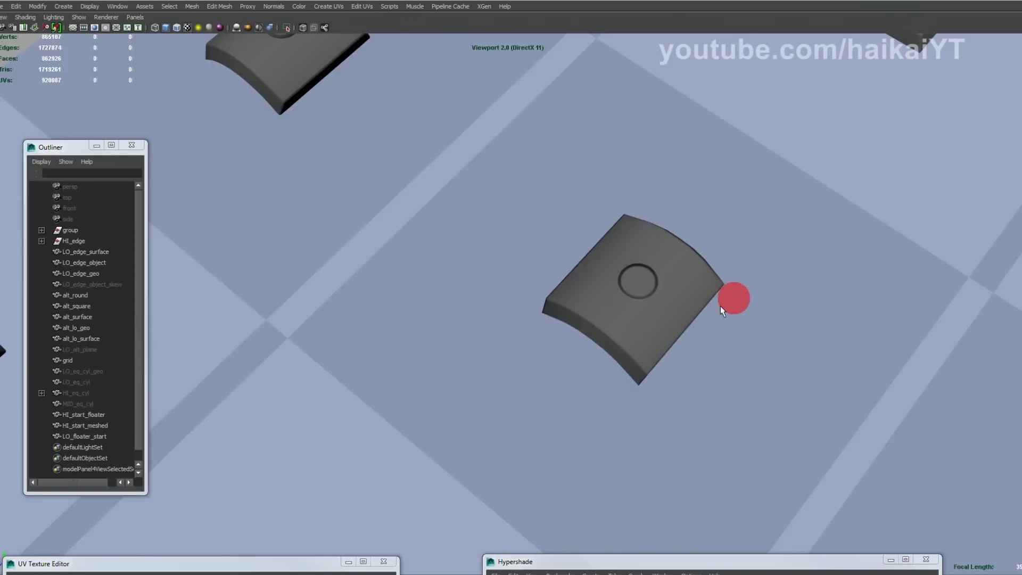
right_click_drag(675, 331, 505, 328, "alt")
left_click_drag(505, 328, 520, 342, "alt")
middle_click_drag(520, 343, 547, 317, "alt")
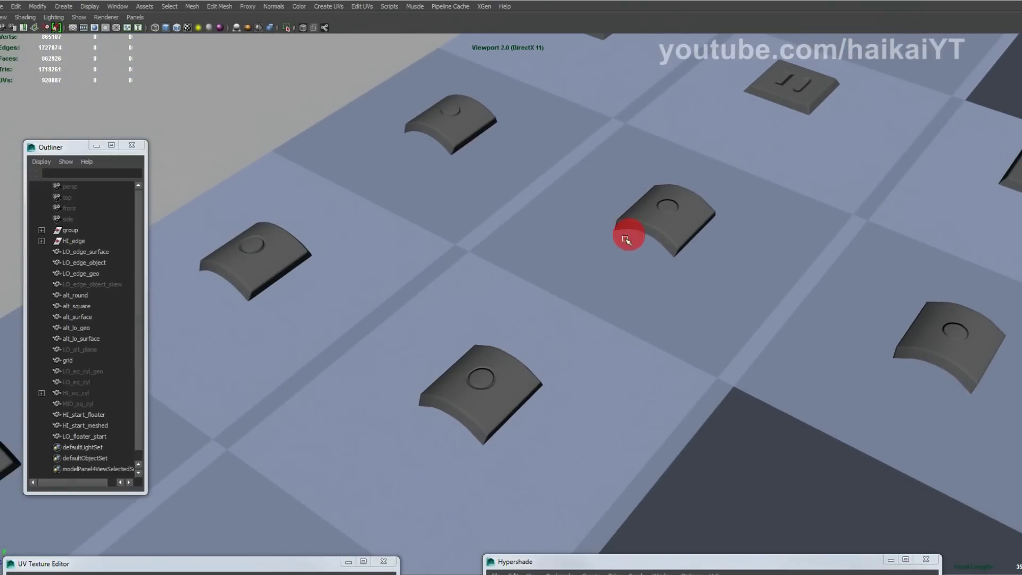
left_click_drag(596, 299, 608, 317, "alt")
left_click_drag(568, 356, 583, 320, "alt")
scroll(583, 319, "up", 2)
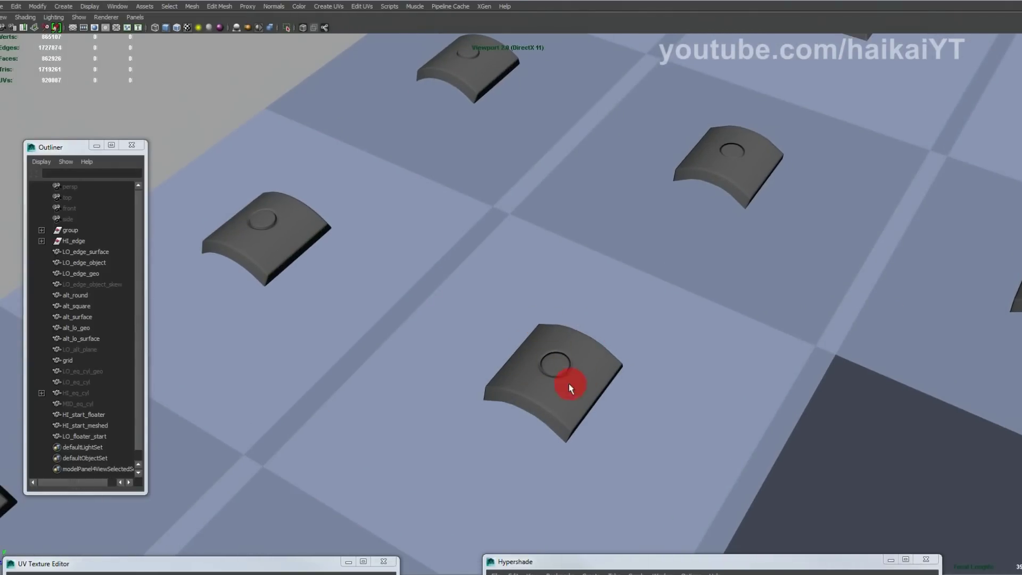
left_click(603, 314)
middle_click_drag(622, 323, 639, 308, "alt")
left_click_drag(619, 315, 625, 315, "alt")
Step: Select the floating cylinder on the lower curved High Res panel to inspect its mesh, and clear the selection
middle_click_drag(386, 234, 575, 293, "alt")
right_click_drag(469, 275, 524, 275, "alt")
left_click_drag(528, 282, 599, 267, "alt")
left_click(487, 246)
left_click(598, 267)
right_click_drag(621, 301, 500, 287, "alt")
left_click_drag(600, 317, 562, 280, "alt")
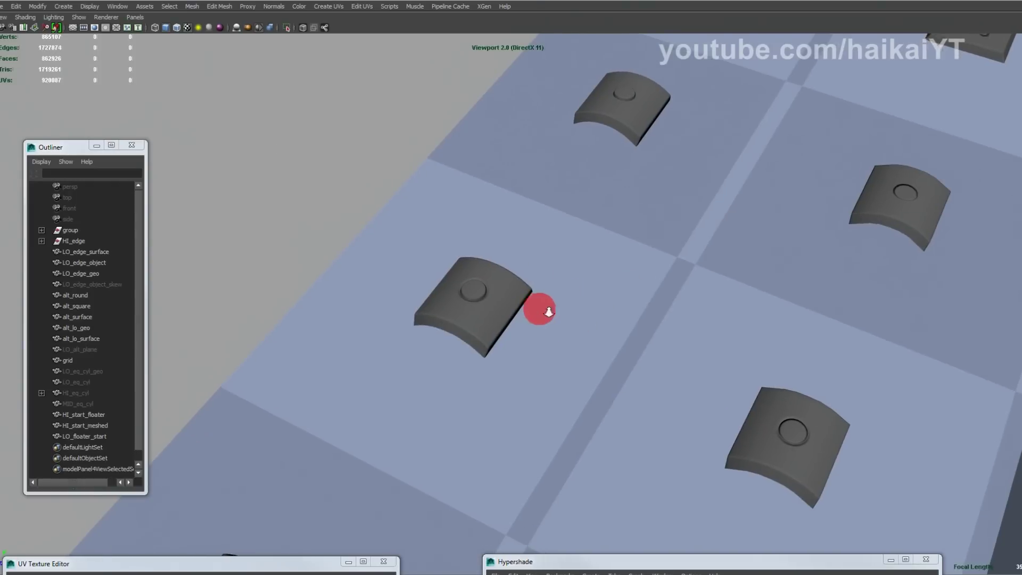
scroll(511, 298, "up", 3)
left_click(473, 287)
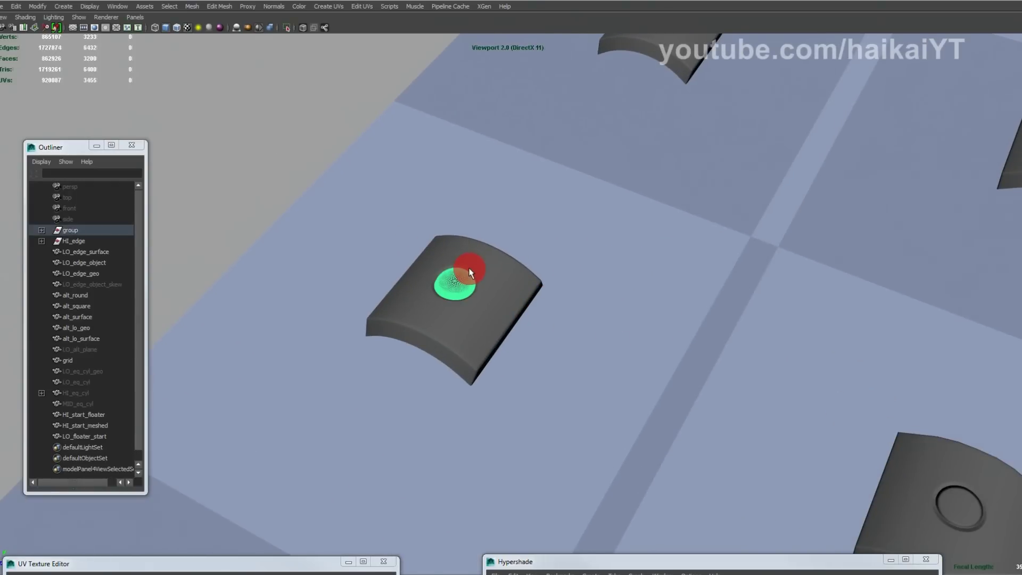
left_click(572, 279)
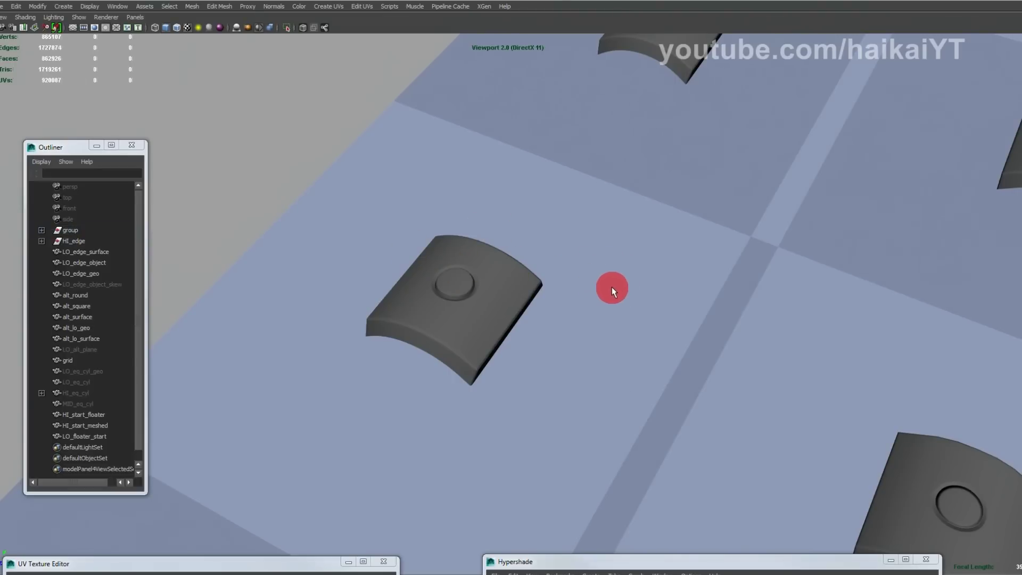
Step: Select the lower curved Geometry Normals ring panel to inspect its low-res mesh, and clear the selection
left_click_drag(625, 292, 578, 304, "alt")
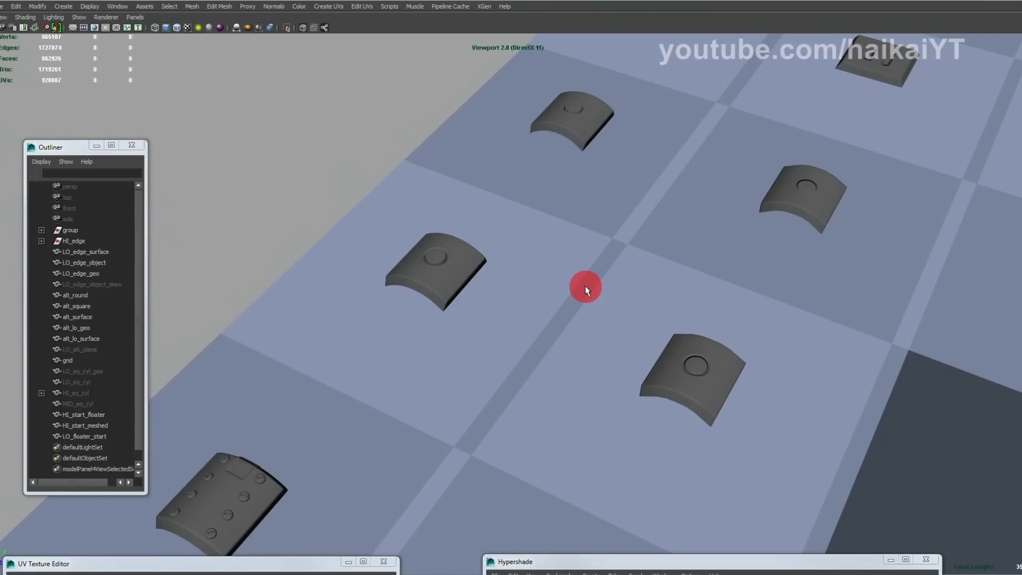
left_click_drag(582, 258, 762, 486)
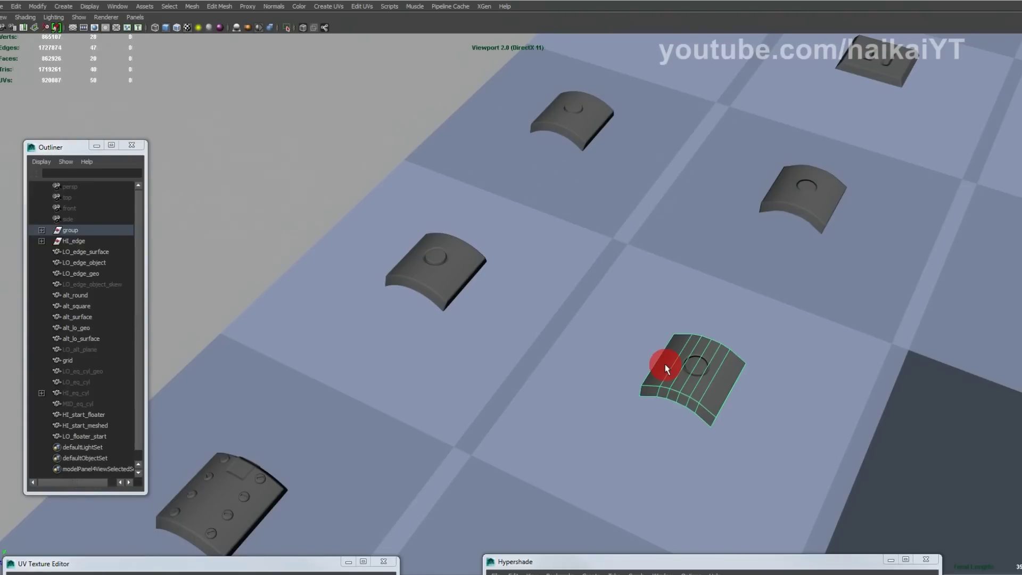
left_click(613, 326)
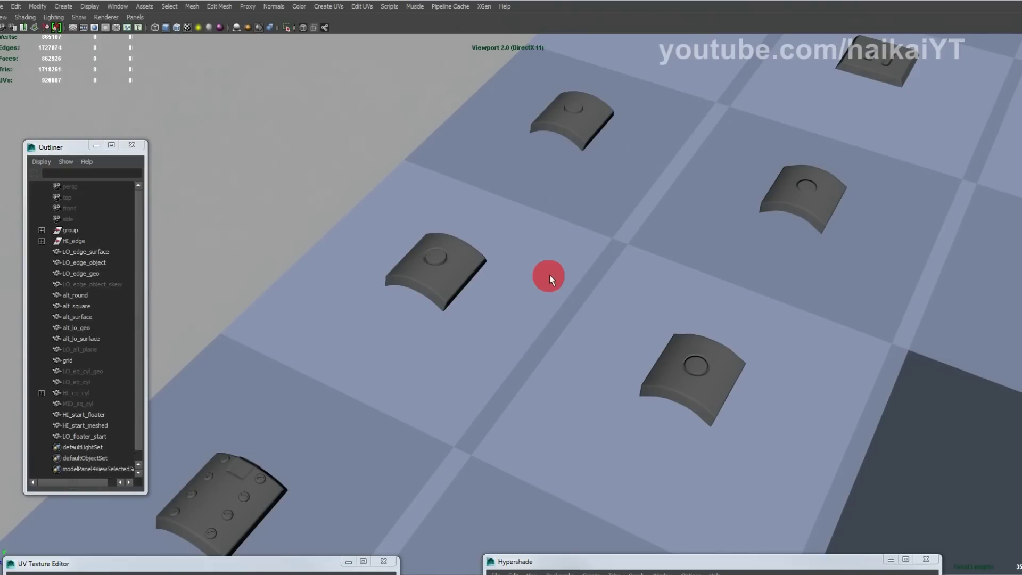
Step: Examine the slotted bolts and the edge recess on the curved High Res bolt panel from a close overhead view
left_click_drag(566, 338, 541, 378, "alt")
middle_click_drag(539, 375, 539, 288, "alt")
right_click_drag(539, 288, 607, 331, "alt")
middle_click_drag(447, 303, 612, 360, "alt")
right_click_drag(612, 360, 715, 373, "alt")
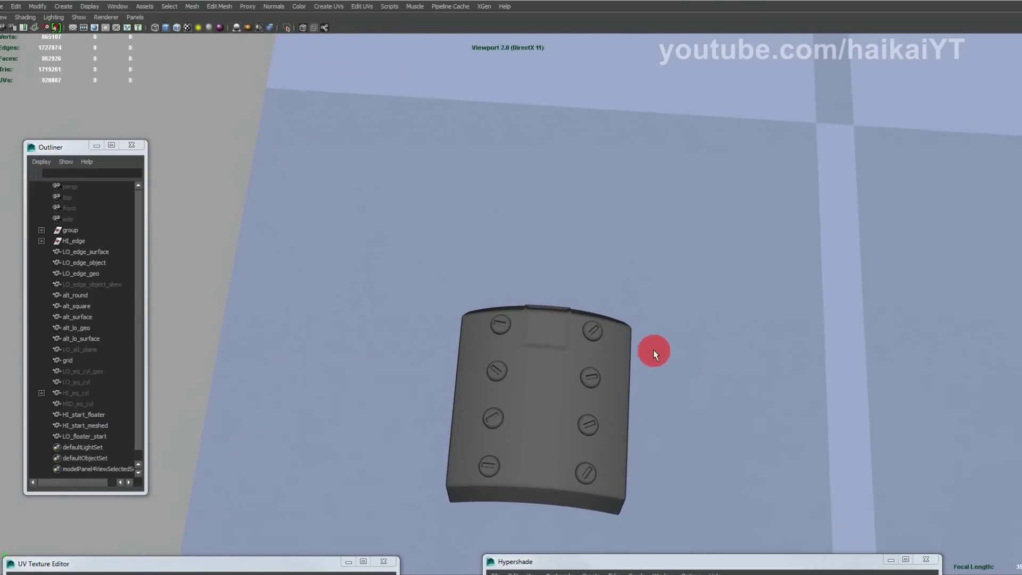
left_click(590, 326)
left_click(585, 379)
left_click(586, 425)
left_click(597, 312)
left_click(563, 318)
left_click_drag(593, 274, 650, 291, "alt")
left_click(659, 280)
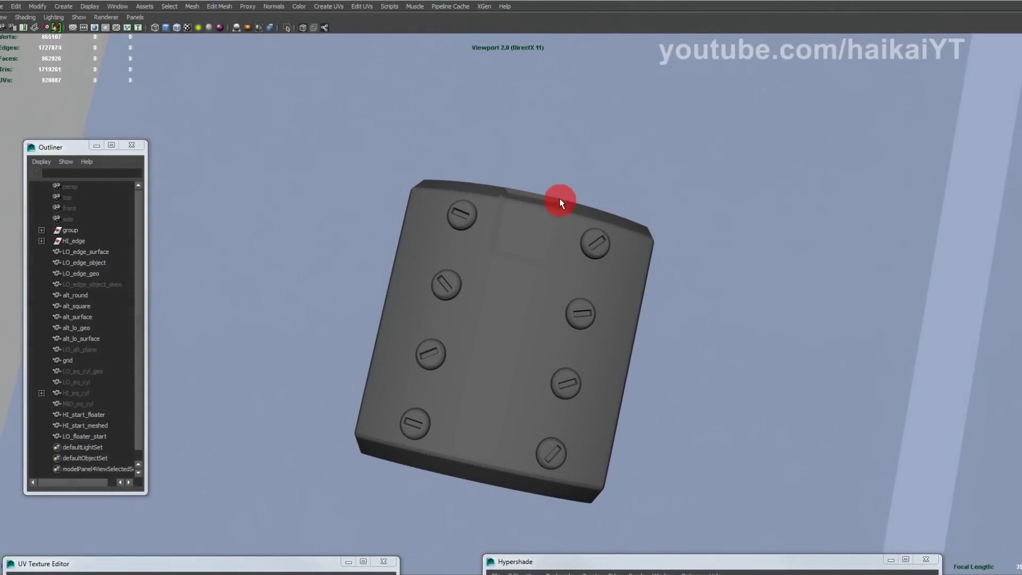
Step: Select the floating rectangular recess wrapping over the bolt panel's edge to inspect its mesh, and clear the selection
left_click_drag(646, 233, 583, 300, "alt")
right_click_drag(582, 301, 601, 312, "alt")
middle_click_drag(453, 160, 493, 243, "alt")
left_click(487, 156)
left_click_drag(519, 181, 461, 162, "alt")
middle_click_drag(461, 163, 470, 134, "alt")
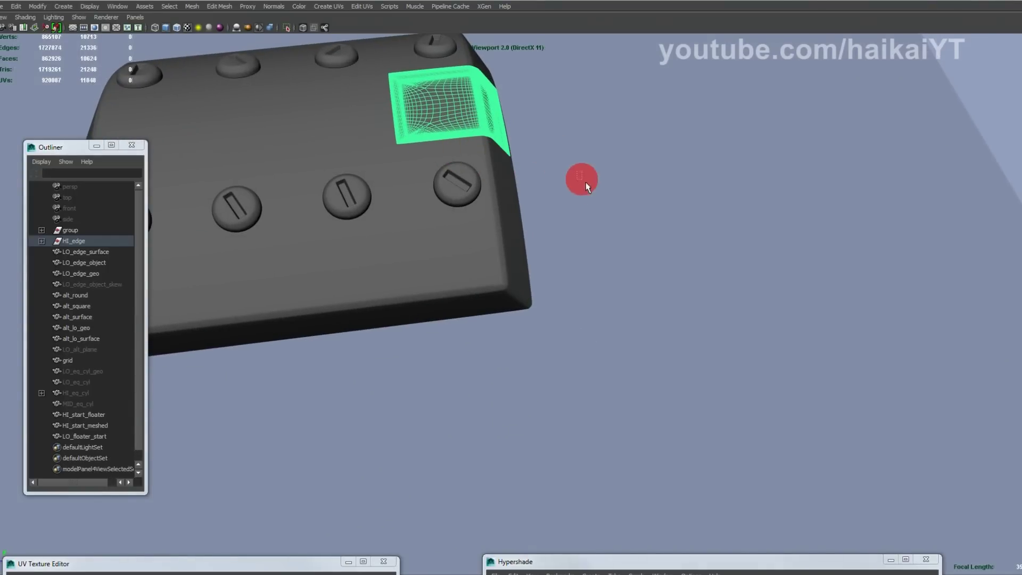
left_click(578, 175)
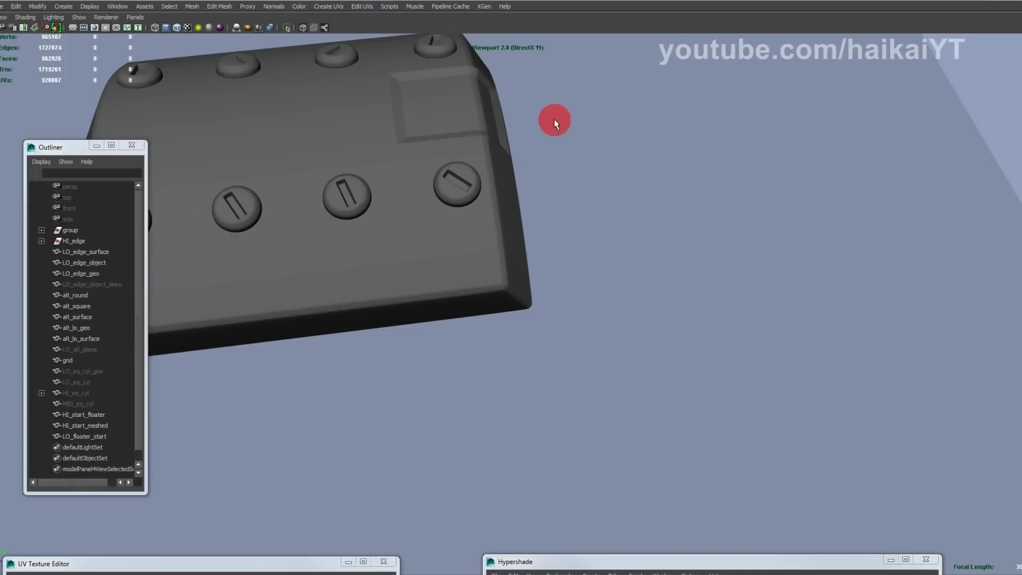
Step: Compare the curved High Res bolt panel with its Geometry Normals counterpart and the neighbouring ring panels
left_click_drag(643, 161, 619, 209, "alt")
right_click_drag(618, 210, 584, 210, "alt")
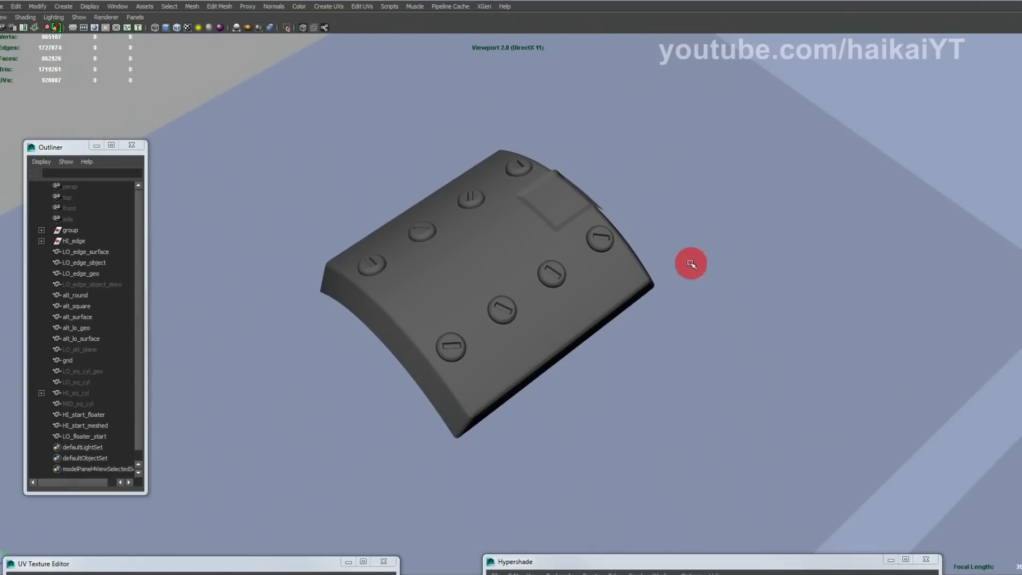
middle_click_drag(740, 284, 726, 273, "alt")
right_click_drag(726, 274, 682, 257, "alt")
middle_click_drag(682, 257, 569, 258, "alt")
right_click_drag(570, 257, 539, 285, "alt")
left_click_drag(538, 285, 504, 245, "alt")
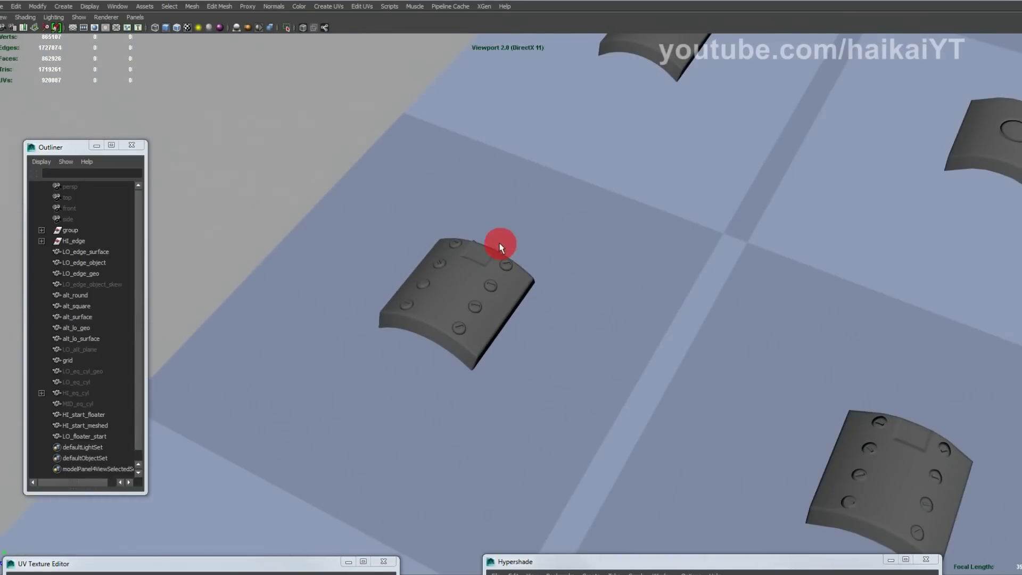
left_click_drag(695, 169, 432, 305, "alt")
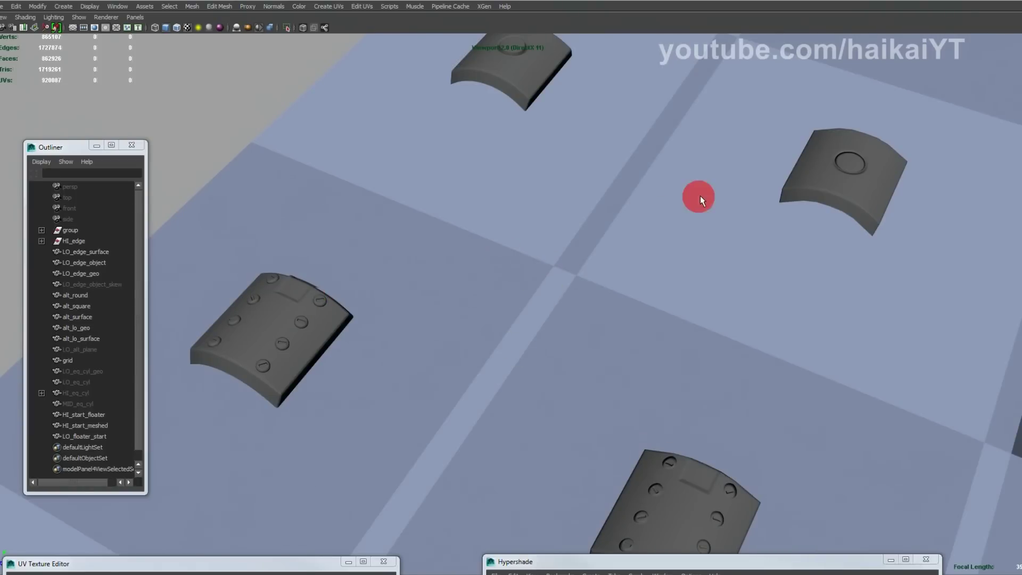
Step: Duplicate the wide sloped outer face of the lower curved Geometry Normals ring panel as a separate piece
middle_click_drag(694, 199, 651, 283, "alt")
left_click(716, 211)
middle_click_drag(717, 211, 644, 269, "alt")
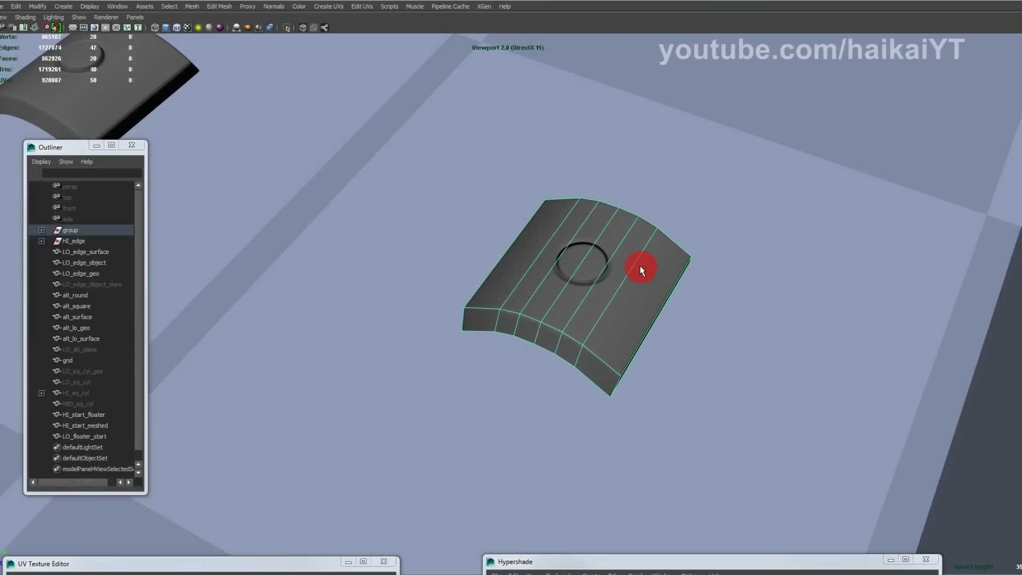
right_click(639, 264)
right_click_drag(642, 283, 644, 290)
left_click(645, 292)
left_click_drag(609, 256, 669, 272, "alt")
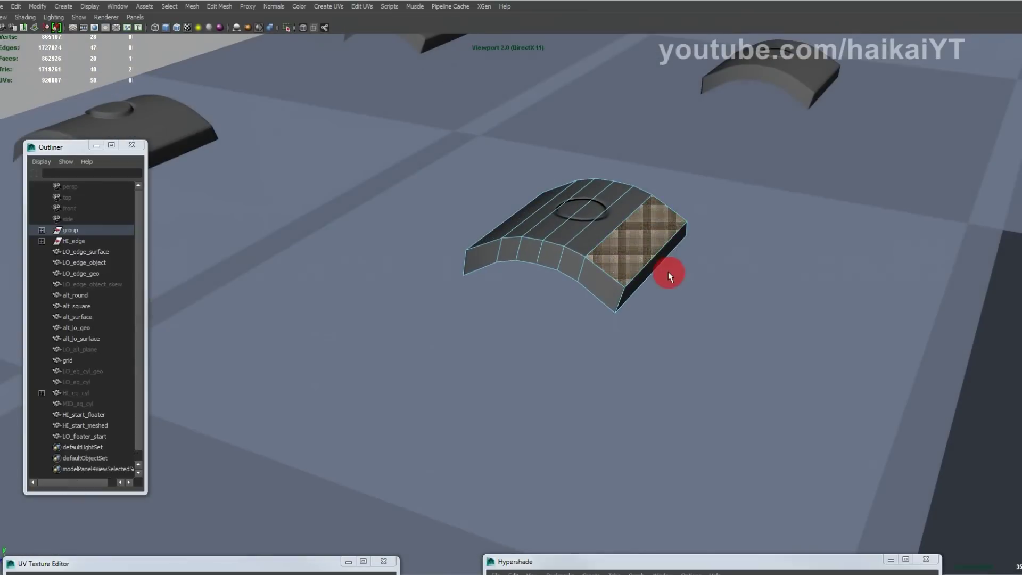
middle_click_drag(669, 271, 591, 291, "alt")
right_click_drag(591, 290, 682, 297, "alt")
left_click_drag(687, 298, 628, 286, "alt")
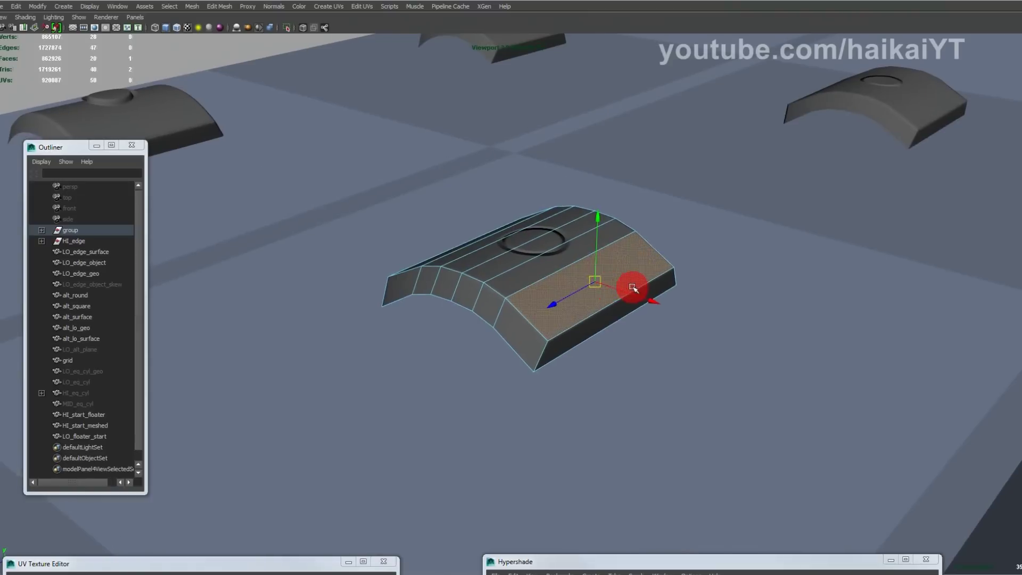
middle_click_drag(628, 286, 602, 283, "alt")
right_click_drag(591, 291, 596, 425, "shift")
left_click_drag(666, 287, 571, 289, "alt")
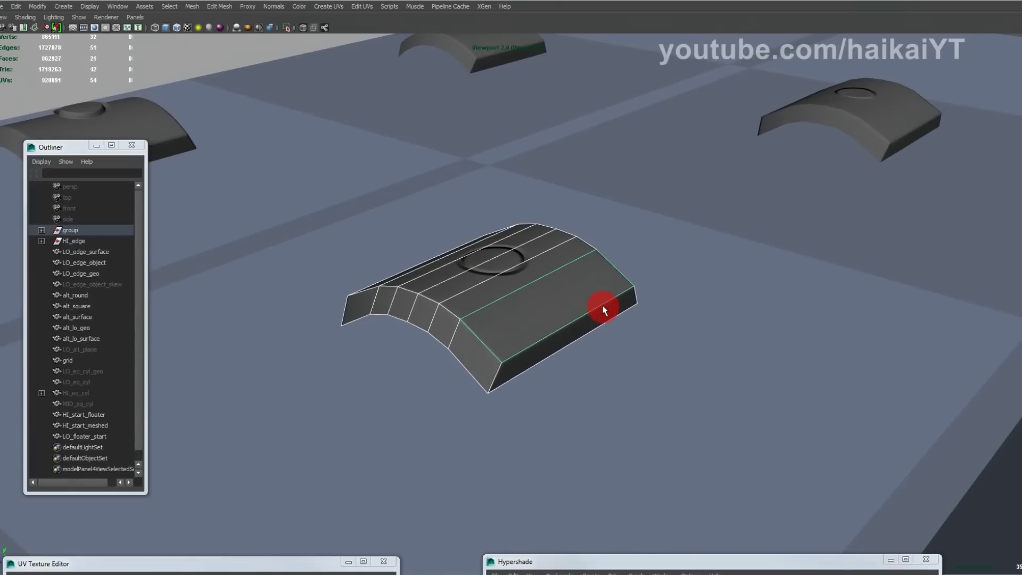
Step: Keep only the duplicated face piece selected with the Move tool, and view it edge-on against the panel's arc
left_click(408, 281, "shift")
key("w")
mouse_move(620, 324)
left_mouse_down("alt")
mouse_move(662, 353)
mouse_move(624, 316)
mouse_move(596, 315)
mouse_move(605, 338)
left_mouse_up("alt")
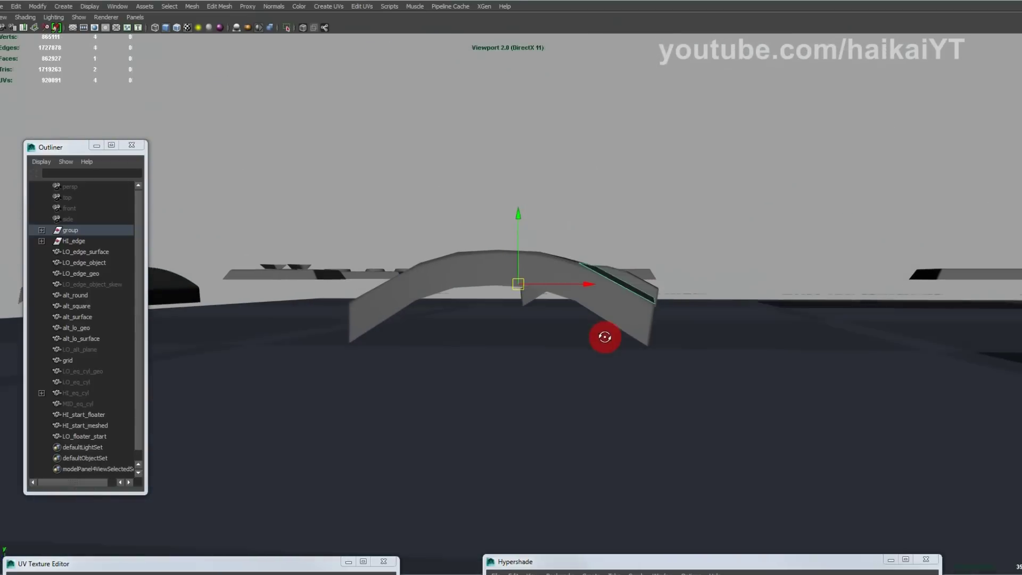
middle_click_drag(605, 337, 560, 356, "alt")
left_click_drag(560, 356, 568, 337, "alt")
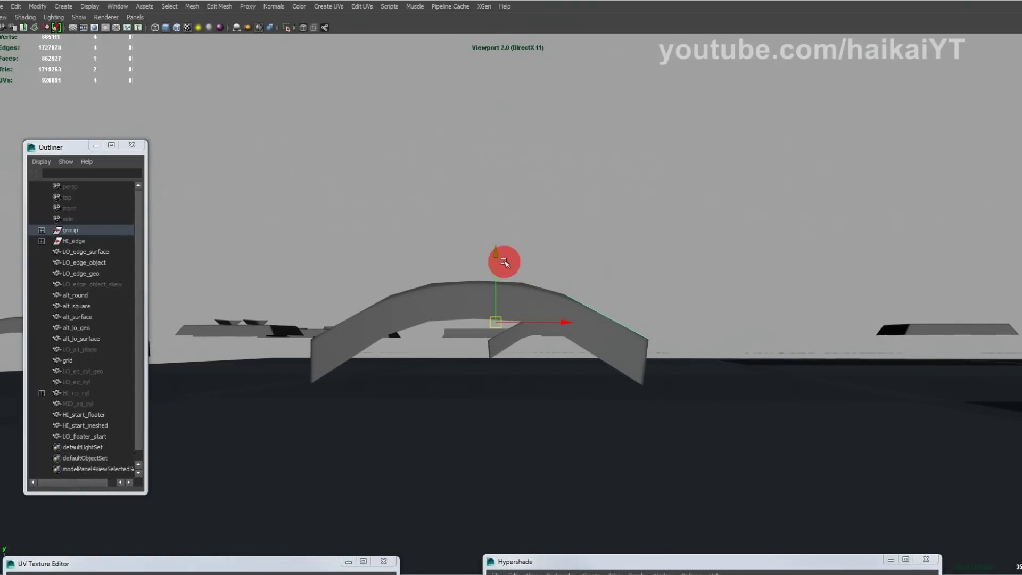
left_click_drag(498, 250, 639, 276, "alt")
Step: Switch the duplicated piece to face selection and select its single face
right_click(645, 261)
left_click(645, 285)
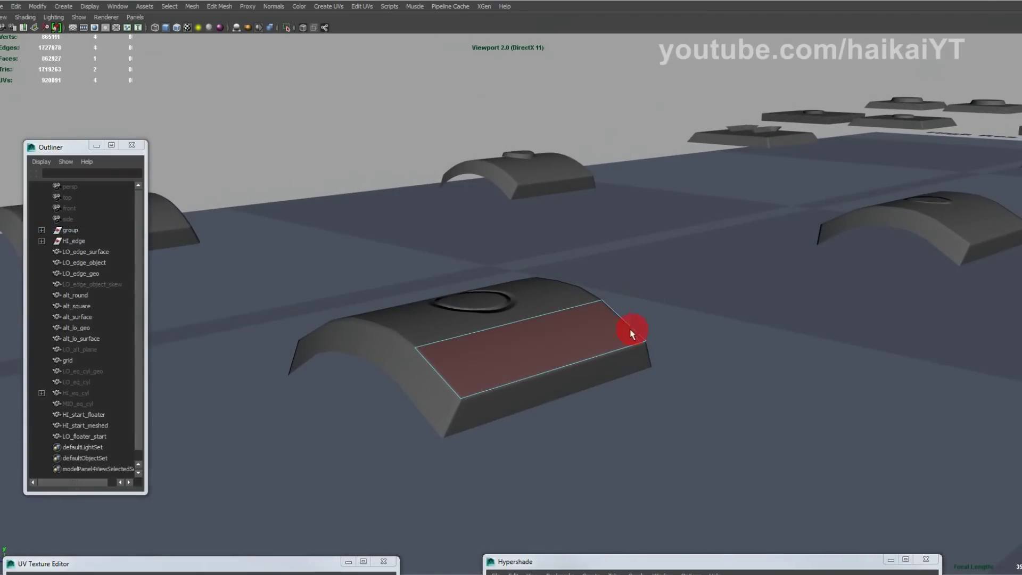
left_click(575, 333)
left_click_drag(575, 334, 632, 303, "alt")
right_click(633, 304, "shift")
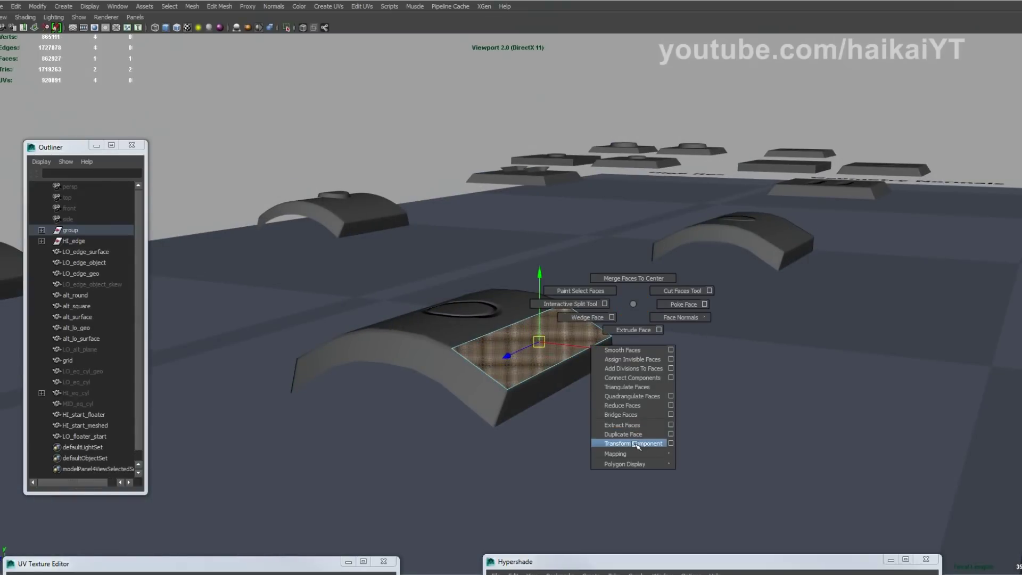
left_click(637, 309)
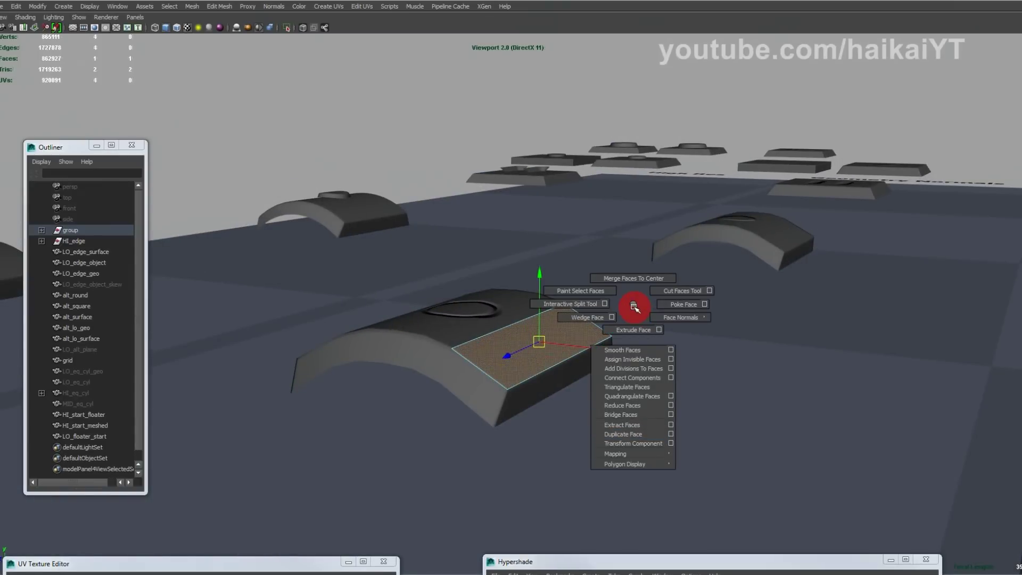
right_click(634, 307, "shift")
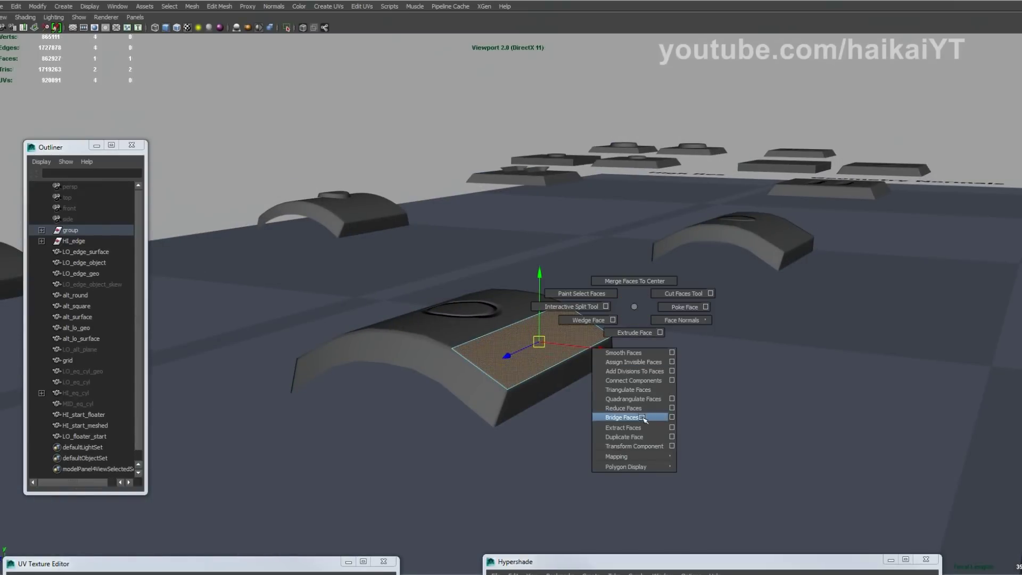
right_click_drag(643, 318, 634, 308, "shift")
left_click(223, 7)
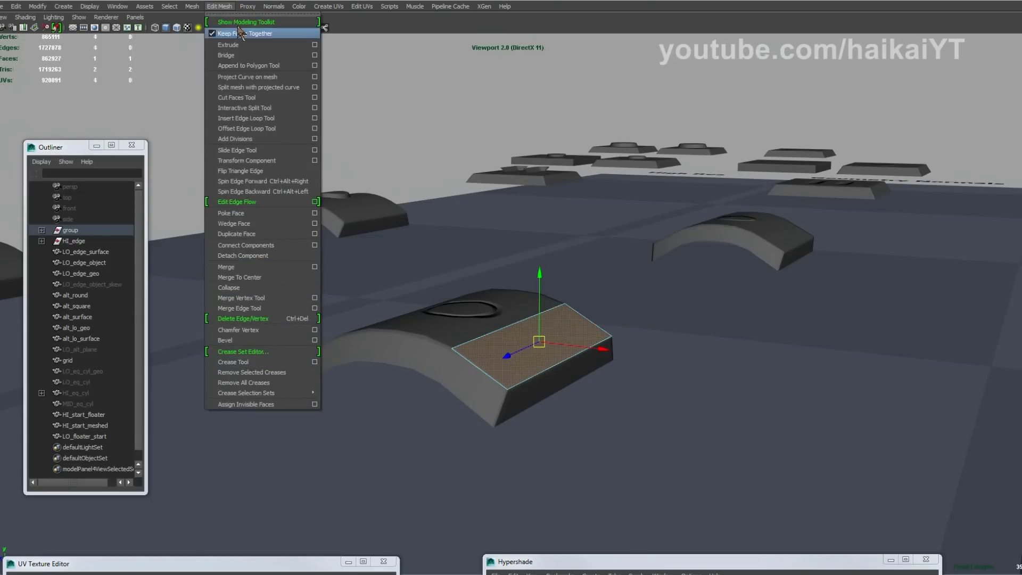
left_click(194, 9)
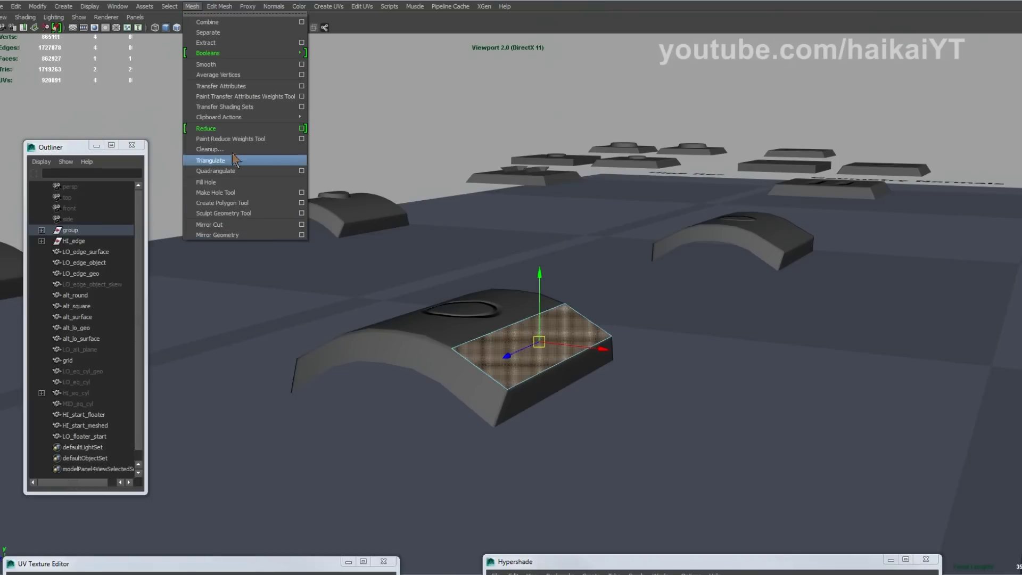
left_click(224, 6)
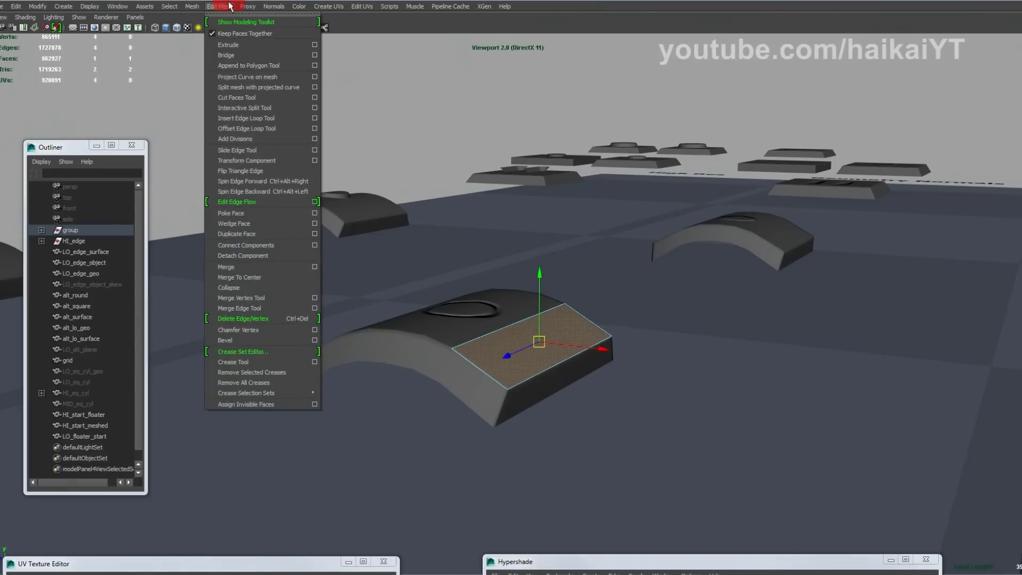
left_click(229, 5)
Step: Activate Transform Component on the duplicated face to inspect its normal-aligned manipulator, and return to object selection
middle_click_drag(512, 255, 509, 249, "alt")
right_click_drag(531, 284, 529, 312, "shift")
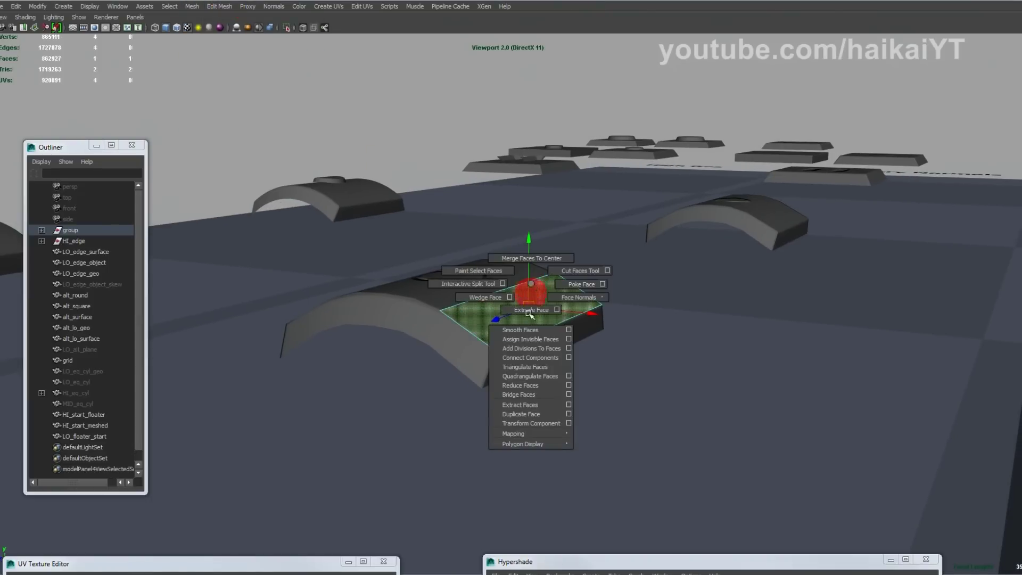
left_click(539, 423)
mouse_move(569, 290)
left_mouse_down("alt")
mouse_move(598, 279)
mouse_move(600, 296)
mouse_move(559, 292)
mouse_move(567, 259)
mouse_move(548, 286)
mouse_move(564, 302)
mouse_move(552, 306)
mouse_move(612, 241)
mouse_move(596, 271)
mouse_move(590, 248)
mouse_move(602, 228)
mouse_move(619, 300)
left_mouse_up("alt")
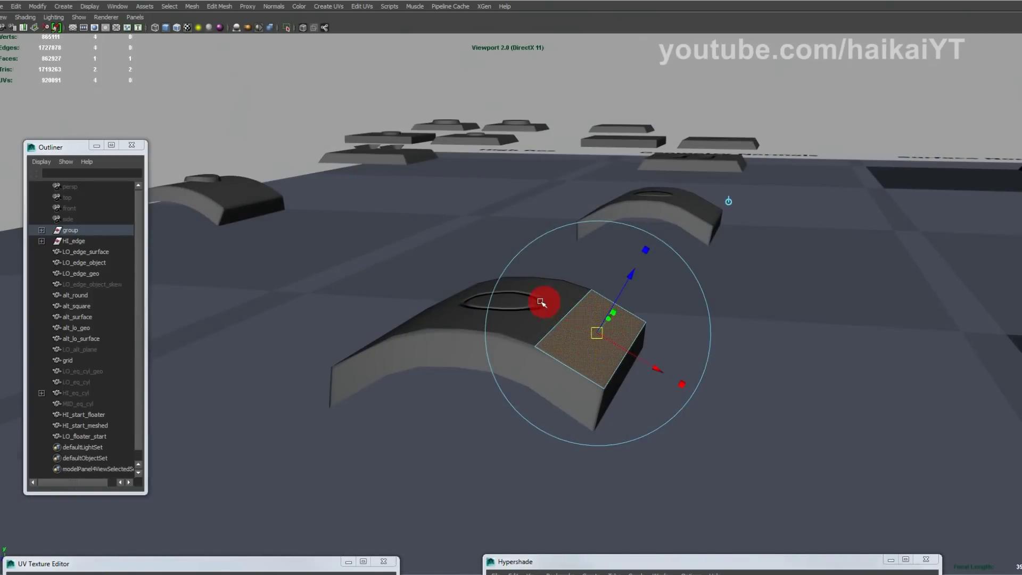
mouse_move(597, 343)
left_mouse_down("alt")
mouse_move(611, 337)
mouse_move(596, 346)
mouse_move(475, 303)
mouse_move(609, 353)
left_mouse_up("alt")
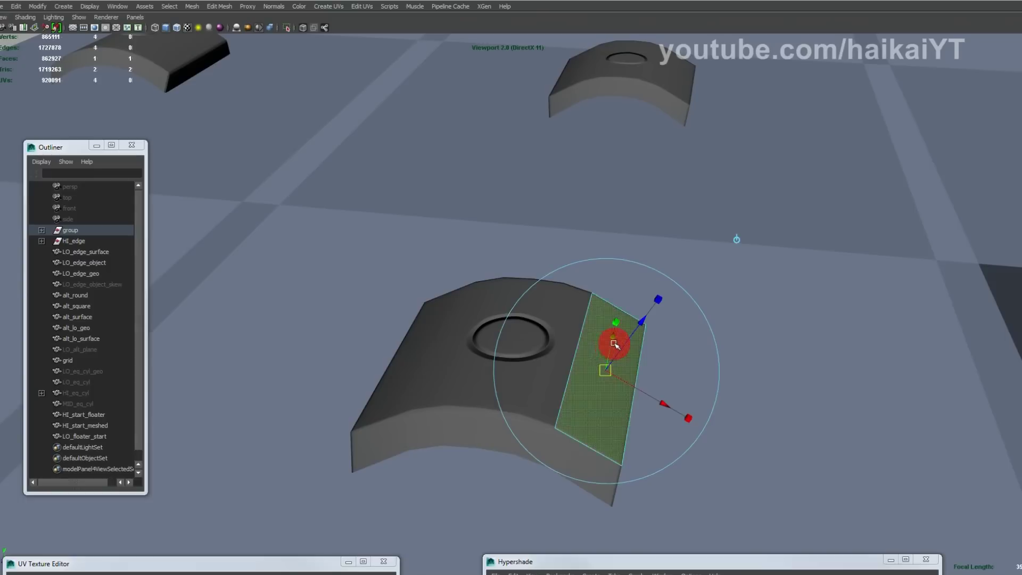
left_click(615, 343, "shift")
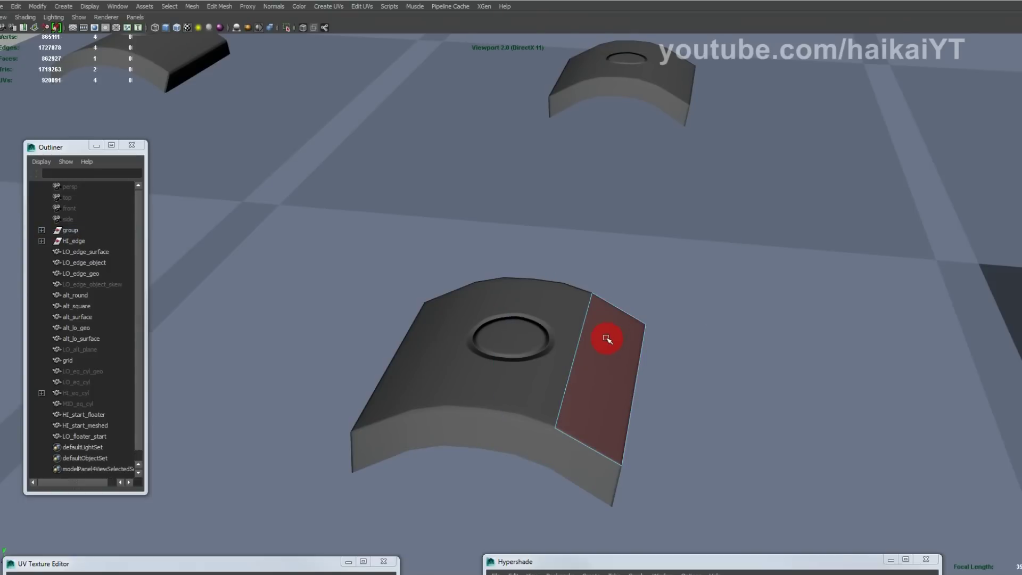
key("F8")
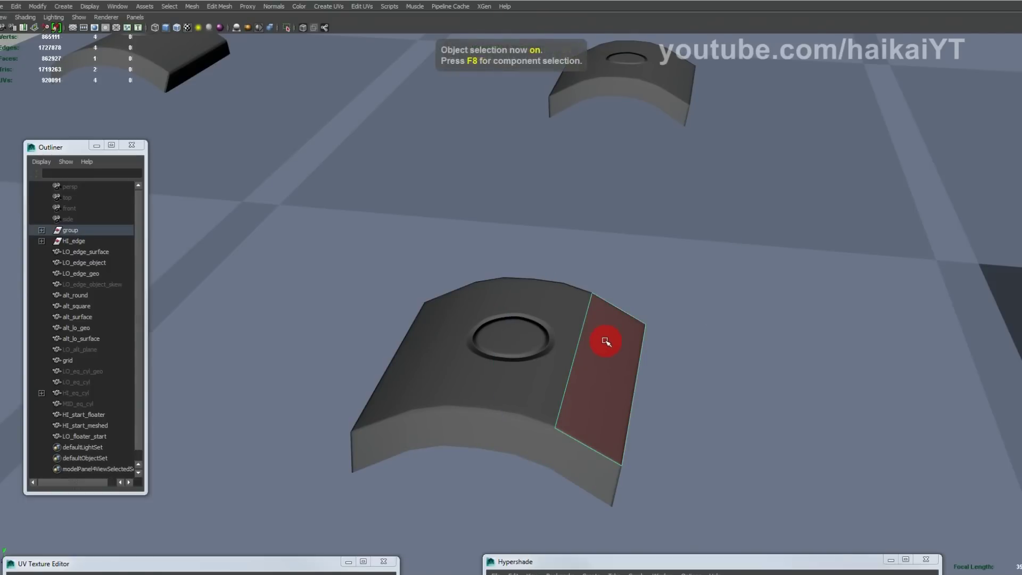
Step: Delete the duplicated single-face piece from the lower curved panel
key("Delete")
Step: Select all the outer top faces of the lower curved Geometry Normals ring panel and duplicate them as a separate strip
left_click(595, 343)
right_click_drag(599, 334, 603, 352)
left_click(602, 352)
left_click(567, 337, "shift")
left_click(533, 330, "shift")
mouse_move(507, 324)
left_mouse_down()
mouse_move(472, 322)
mouse_move(531, 318)
left_mouse_up()
left_click_drag(656, 299, 571, 293, "alt")
right_click_drag(539, 311, 547, 433, "shift")
right_click_drag(582, 328, 633, 318)
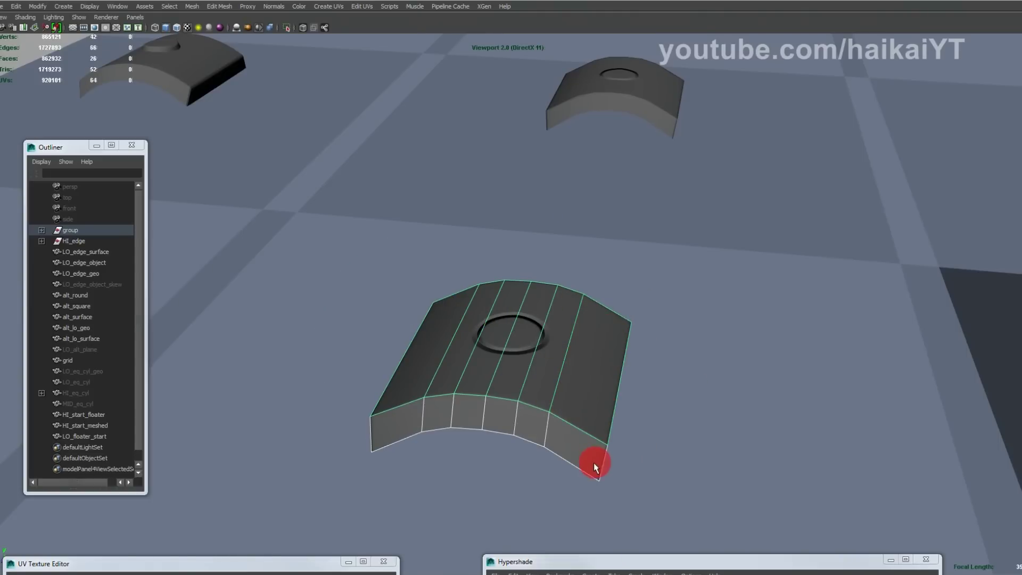
Step: Switch the duplicated strip to face selection and select all of its faces
left_click_drag(664, 340, 742, 317, "alt")
right_click_drag(748, 316, 746, 307, "alt")
right_click_drag(746, 306, 746, 335)
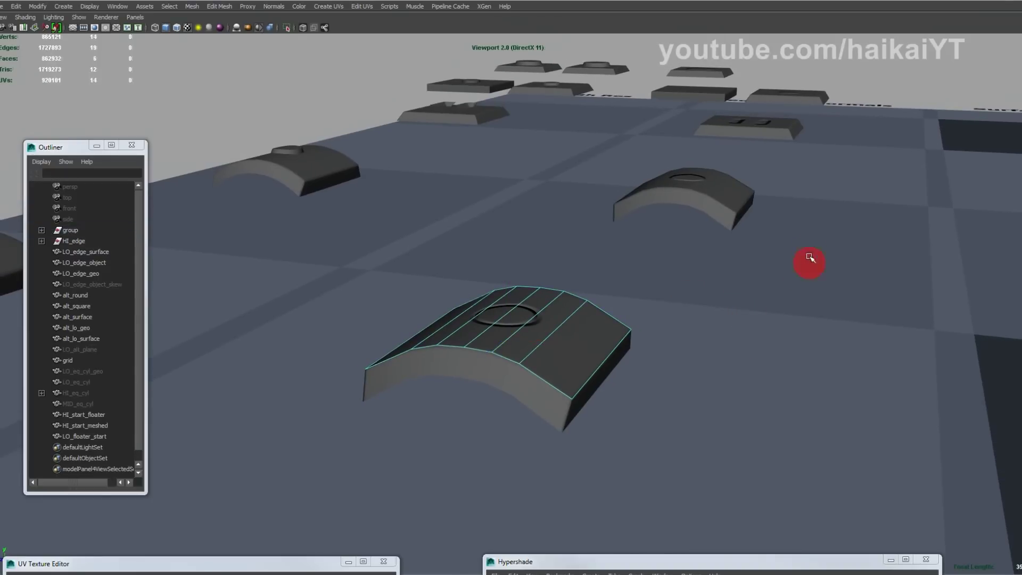
left_click_drag(804, 246, 445, 482)
middle_click_drag(682, 349, 697, 359, "alt")
right_click_drag(697, 360, 686, 500, "shift")
mouse_move(687, 500)
left_mouse_down("alt")
mouse_move(662, 417)
mouse_move(612, 375)
mouse_move(474, 305)
mouse_move(619, 334)
mouse_move(575, 346)
mouse_move(677, 365)
mouse_move(638, 353)
mouse_move(701, 346)
mouse_move(794, 361)
mouse_move(568, 370)
mouse_move(616, 392)
mouse_move(560, 396)
left_mouse_up("alt")
mouse_move(653, 390)
left_mouse_down("alt")
mouse_move(676, 377)
mouse_move(674, 362)
mouse_move(701, 353)
mouse_move(710, 297)
mouse_move(685, 312)
mouse_move(713, 364)
mouse_move(748, 370)
mouse_move(672, 377)
left_mouse_up("alt")
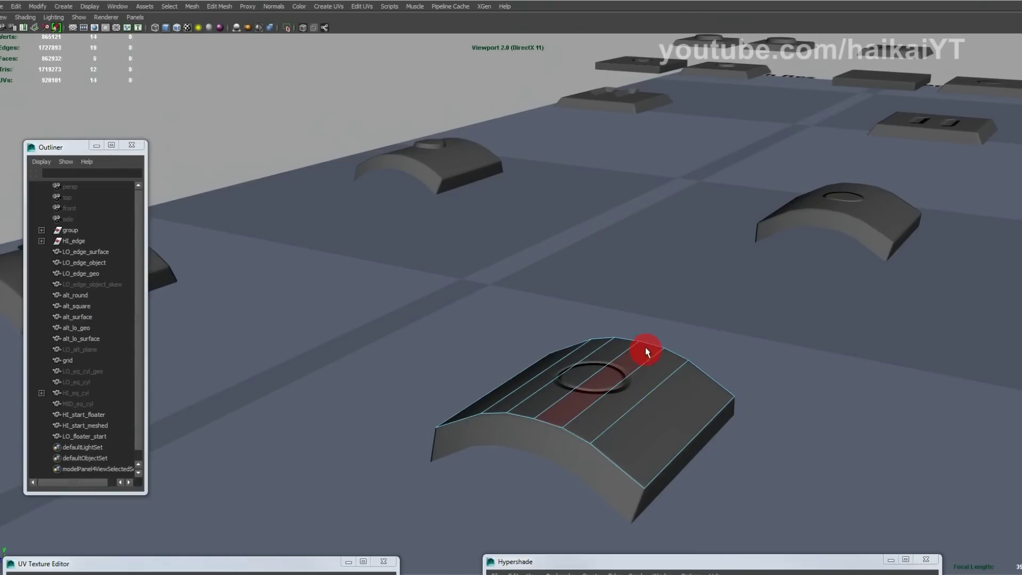
Step: Switch the duplicated strip to vertex selection, return to object selection and delete the strip
mouse_move(655, 360)
left_mouse_down("alt")
mouse_move(668, 372)
mouse_move(650, 378)
left_mouse_up("alt")
key("F9")
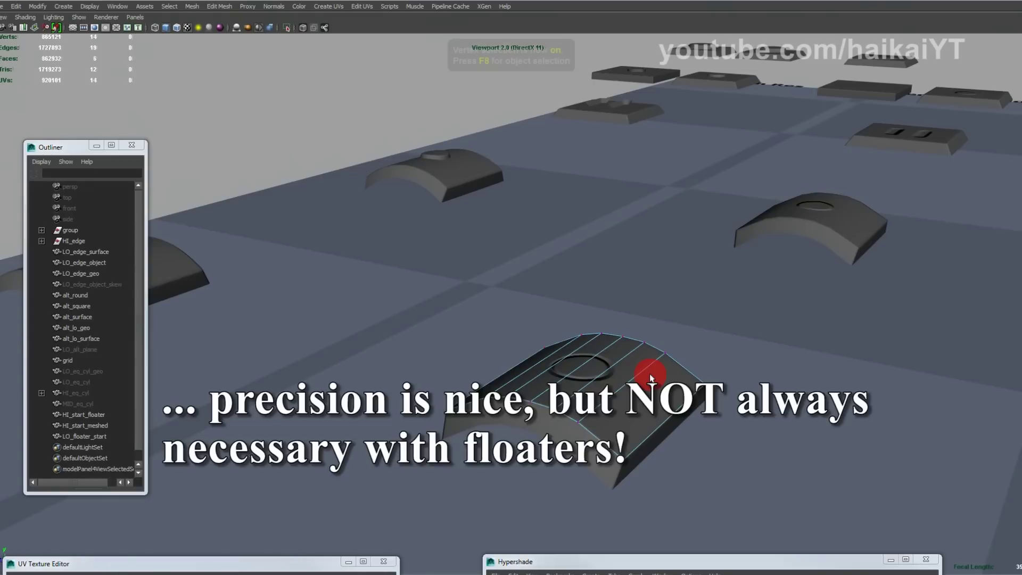
key("F8")
key("Delete")
Step: Go to the high-res slotted cylinder and examine its selected slot floaters around the banded end
right_click_drag(779, 376, 411, 363, "alt")
left_click_drag(410, 362, 565, 405, "alt")
right_click_drag(564, 404, 596, 347, "alt")
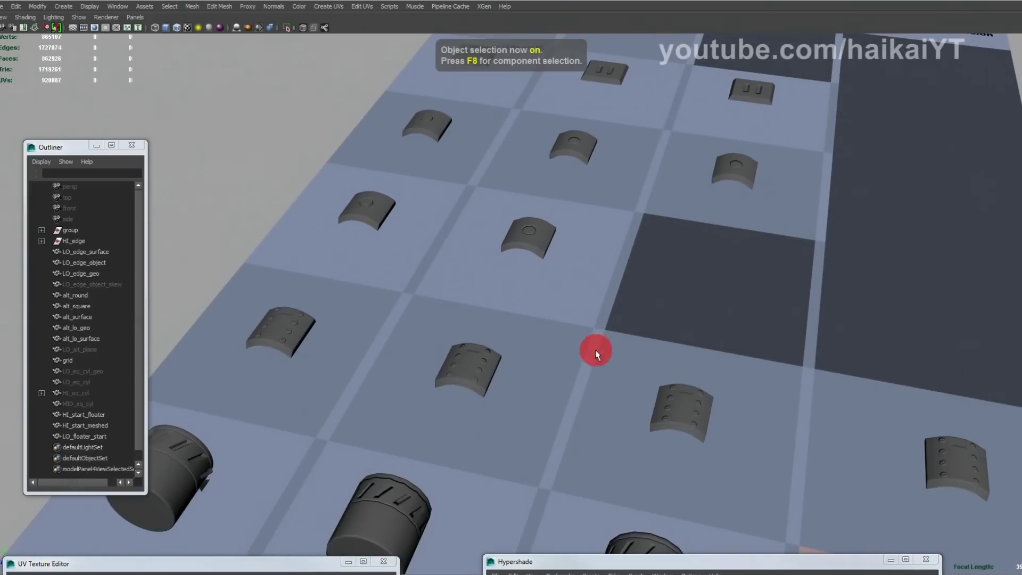
right_click_drag(696, 409, 660, 413, "alt")
middle_click_drag(524, 424, 680, 320, "alt")
left_click_drag(680, 319, 529, 381, "alt")
middle_click_drag(529, 381, 534, 302, "alt")
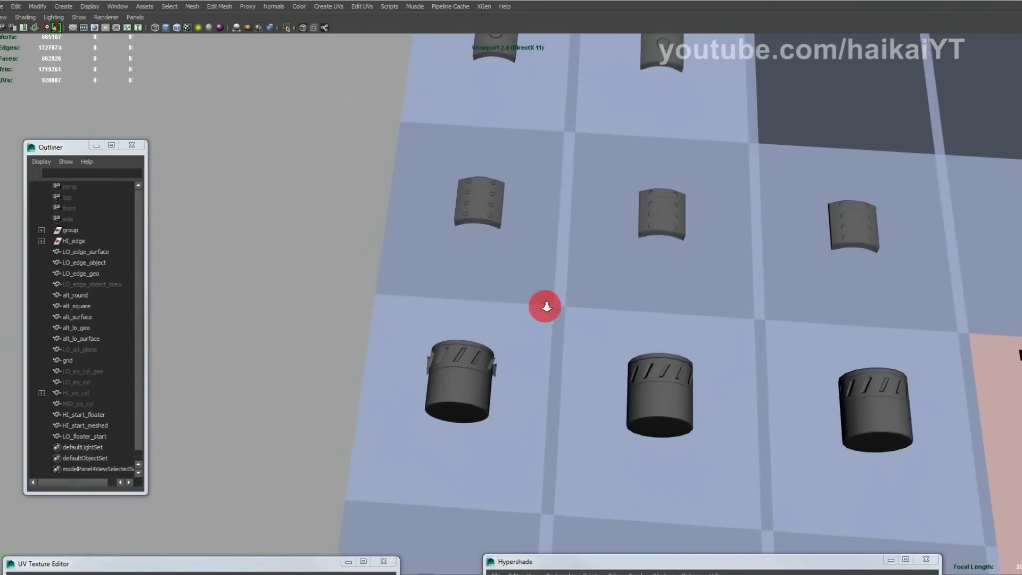
right_click_drag(534, 301, 580, 346, "alt")
left_click_drag(580, 346, 548, 315, "alt")
middle_click_drag(548, 314, 492, 307, "alt")
right_click_drag(492, 308, 561, 296, "alt")
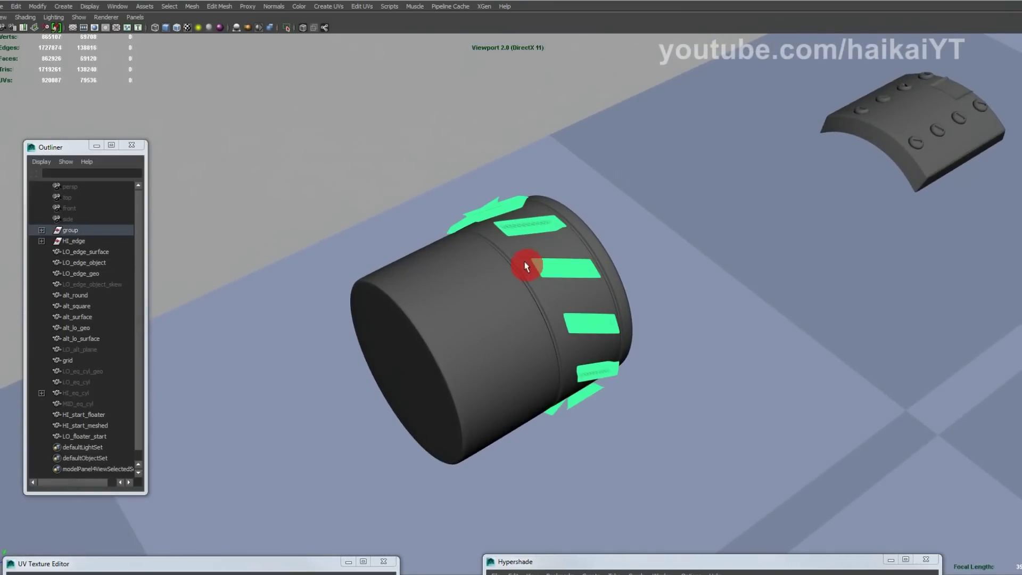
left_click_drag(526, 266, 560, 267, "alt")
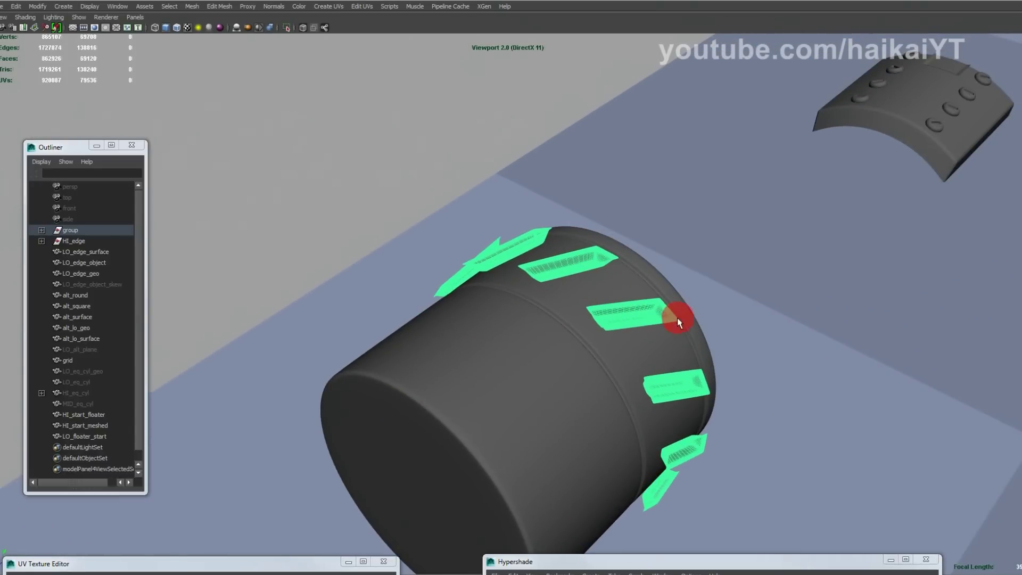
Step: Clear the selection and inspect the high-res slotted cylinder side-on, comparing the slot floaters with its silhouette
left_click(318, 109)
left_click_drag(623, 304, 744, 322, "alt")
left_click_drag(828, 346, 848, 388, "alt")
right_click_drag(848, 388, 812, 368, "alt")
middle_click_drag(812, 367, 778, 332, "alt")
left_click_drag(778, 334, 696, 340, "alt")
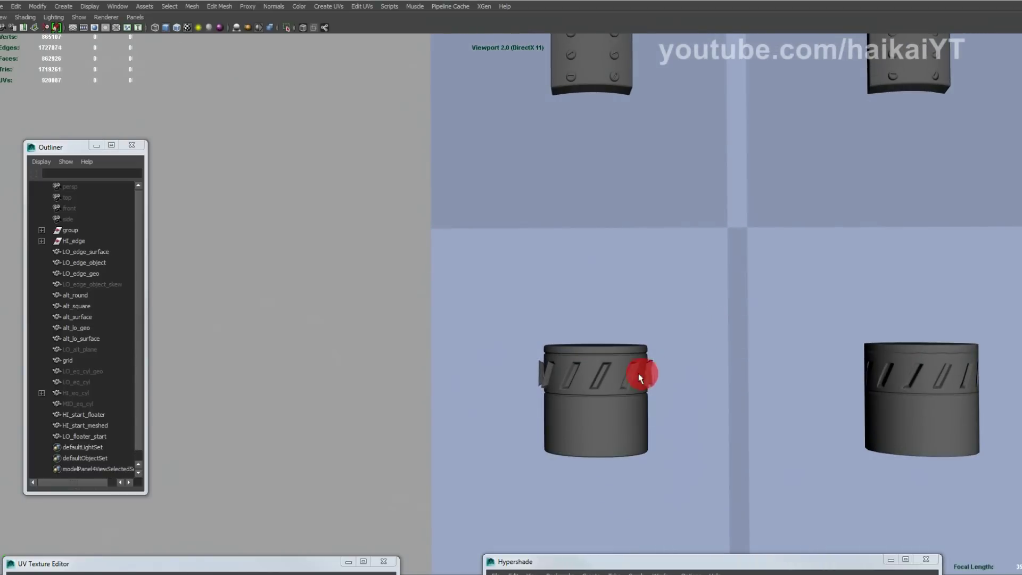
middle_click_drag(647, 371, 619, 283, "alt")
right_click_drag(619, 283, 796, 322, "alt")
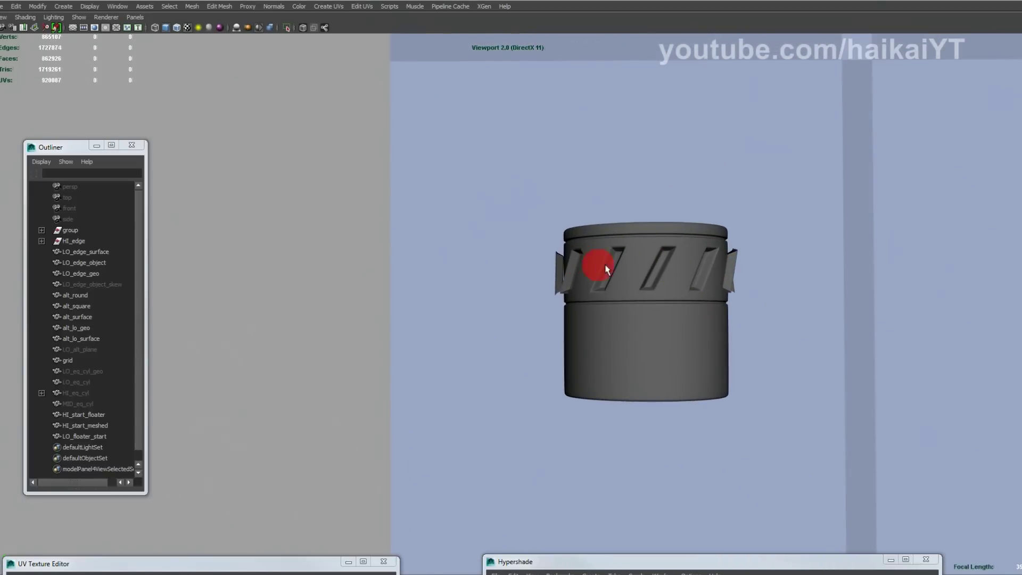
mouse_move(606, 269)
left_mouse_down("alt")
mouse_move(637, 281)
mouse_move(615, 251)
left_mouse_up("alt")
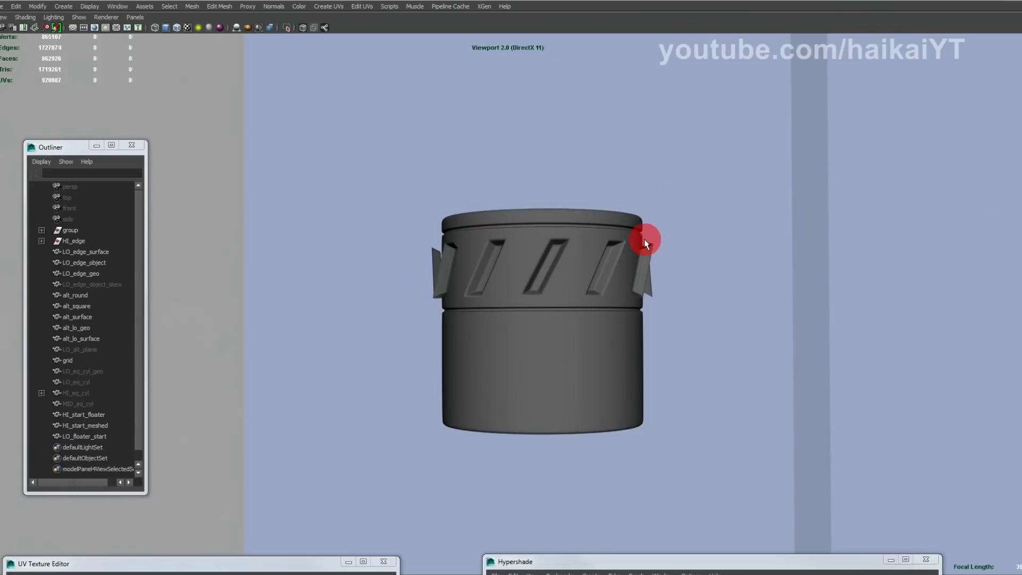
Step: Select the Geometry Normals low-res slotted cylinder to compare its wireframe with the baked slots, and deselect it
right_click_drag(736, 246, 665, 251, "alt")
left_click_drag(666, 252, 607, 305, "alt")
right_click_drag(607, 305, 669, 315, "alt")
left_click_drag(669, 315, 605, 296, "alt")
left_click(630, 277)
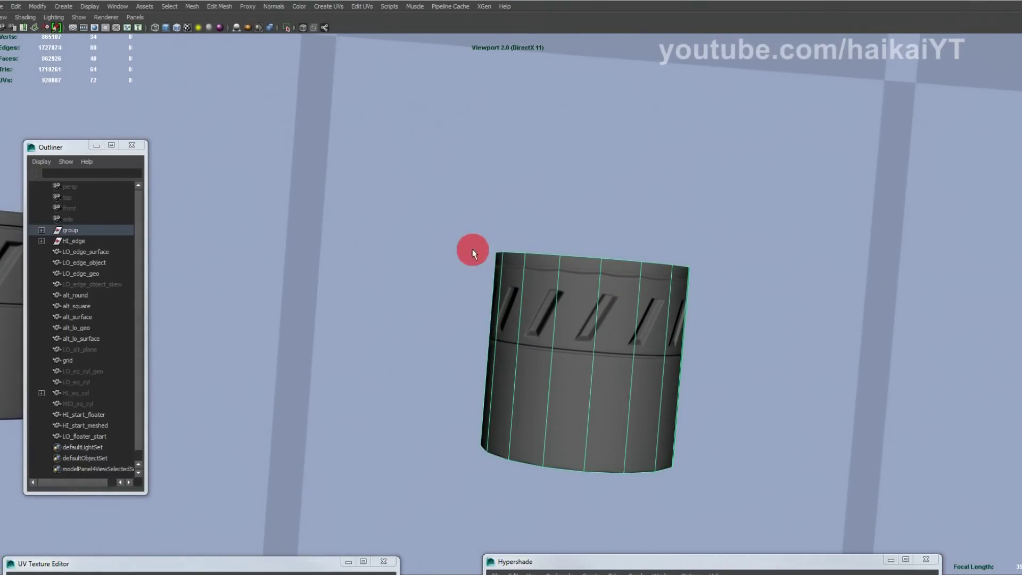
middle_click_drag(473, 246, 661, 282, "alt")
left_click(662, 287, "shift")
right_click_drag(788, 321, 684, 304, "alt")
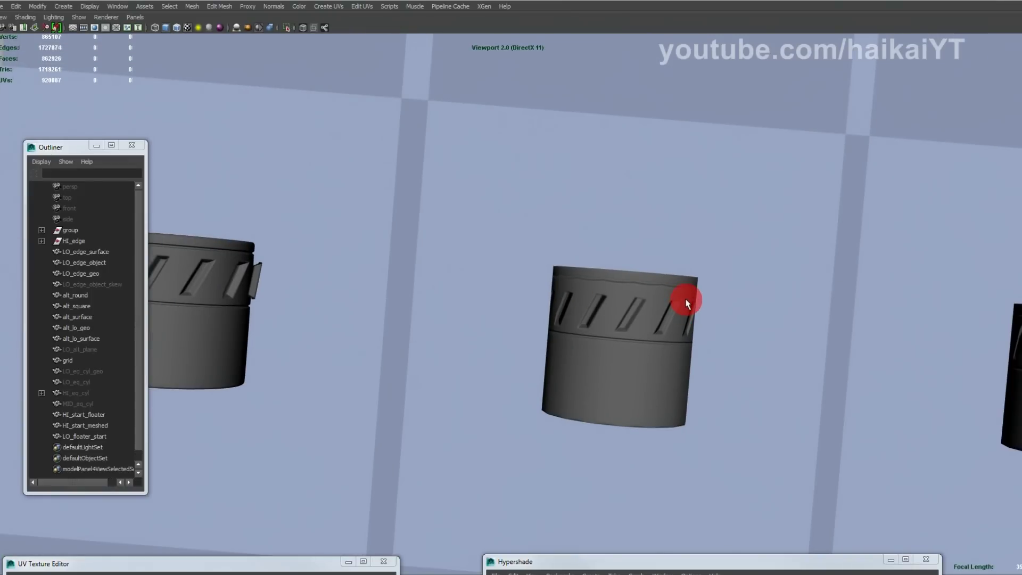
Step: Examine the wavy-line floaters on the high-res cylinder from above and from its end
mouse_move(767, 306)
right_mouse_down("alt")
mouse_move(732, 259)
mouse_move(676, 286)
right_mouse_up("alt")
middle_click_drag(626, 494, 680, 293, "alt")
left_click_drag(680, 295, 552, 259, "alt")
right_click_drag(551, 260, 677, 269, "alt")
left_click(659, 250)
left_click(749, 201)
left_click_drag(748, 201, 664, 259, "alt")
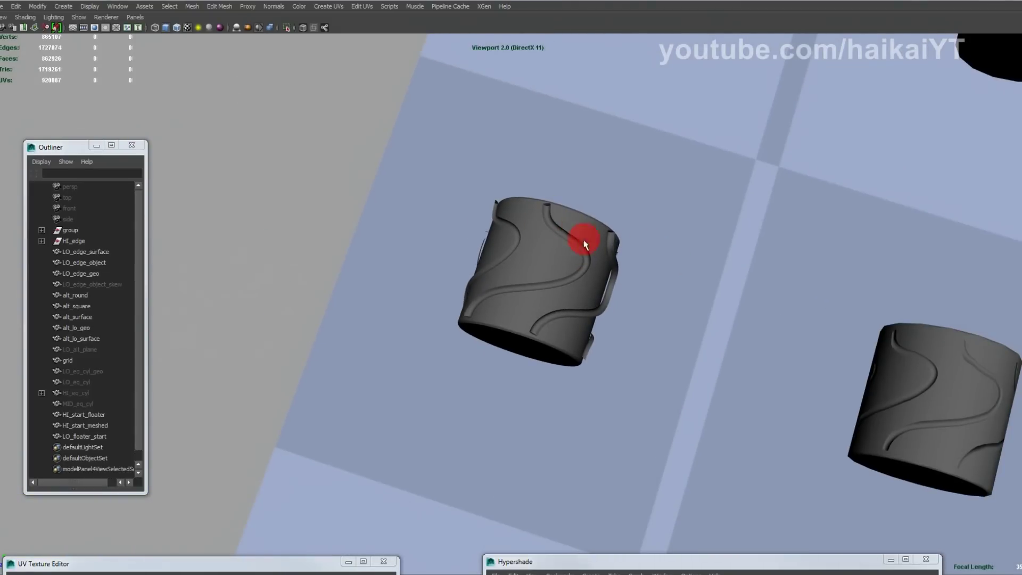
left_click_drag(579, 285, 669, 292, "alt")
left_click_drag(619, 248, 552, 235, "alt")
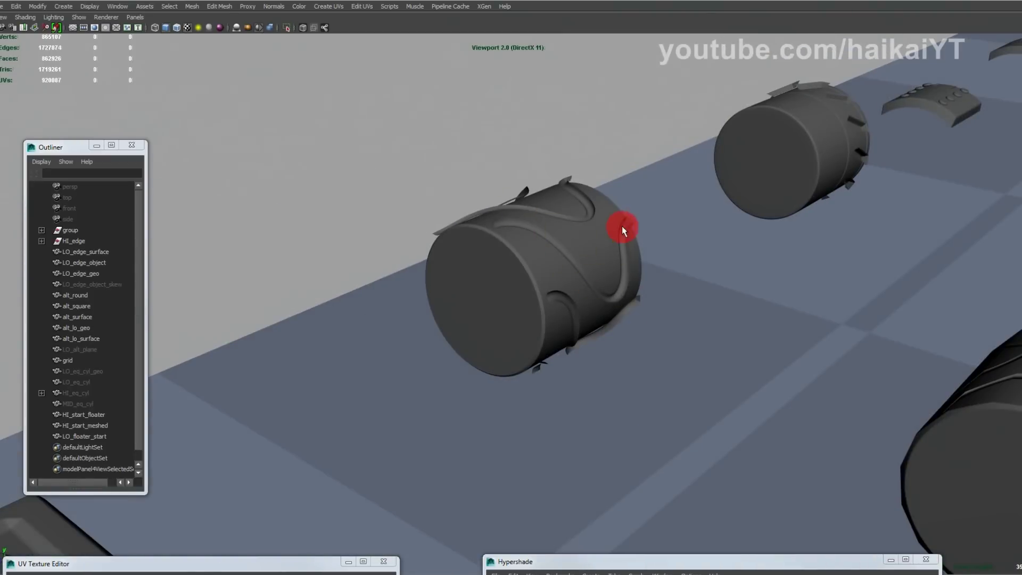
left_click_drag(669, 310, 463, 209, "alt")
left_click_drag(518, 245, 676, 353, "alt")
Step: Compare the baked wavy lines on the low-res cylinders across the comparison grid
middle_click_drag(676, 354, 612, 298, "alt")
right_click_drag(613, 298, 745, 306, "alt")
middle_click_drag(745, 306, 625, 295, "alt")
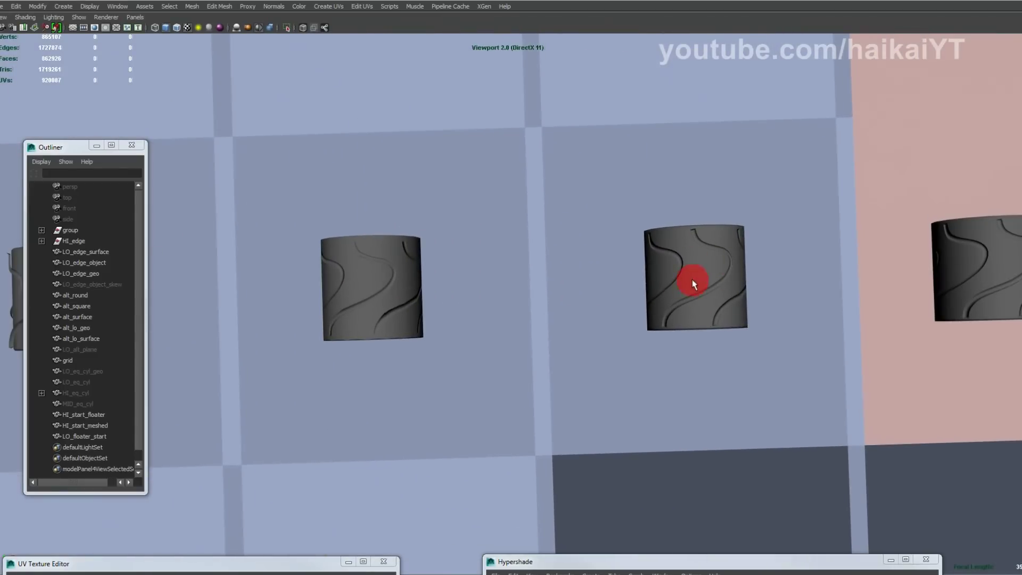
middle_click_drag(656, 392, 718, 263, "alt")
right_click_drag(718, 263, 528, 239, "alt")
left_click_drag(527, 239, 365, 217, "alt")
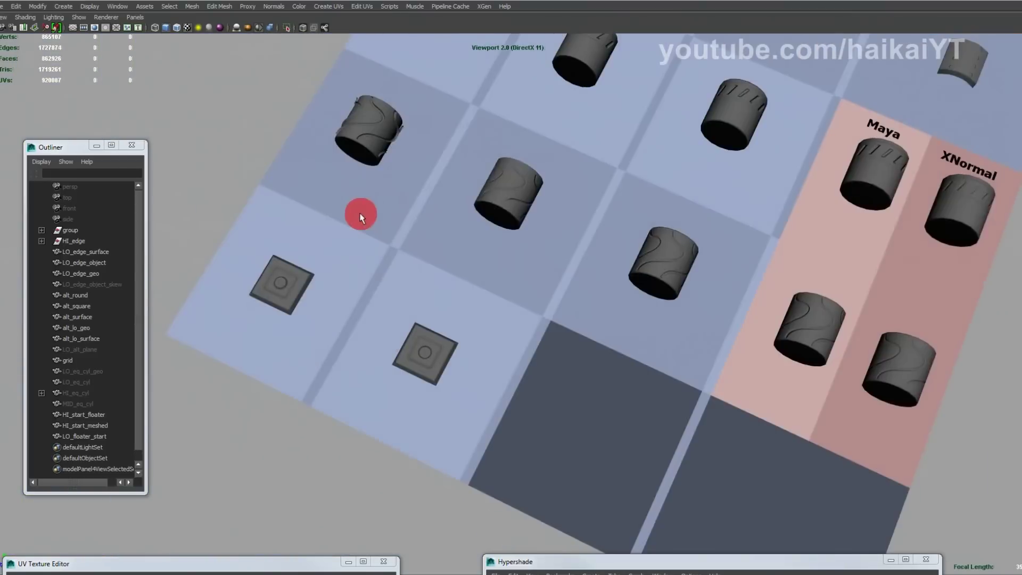
Step: Examine the high-res square plate with nested square and round floaters next to its low-res counterpart
middle_click_drag(365, 217, 525, 242, "alt")
right_click_drag(525, 241, 594, 258, "alt")
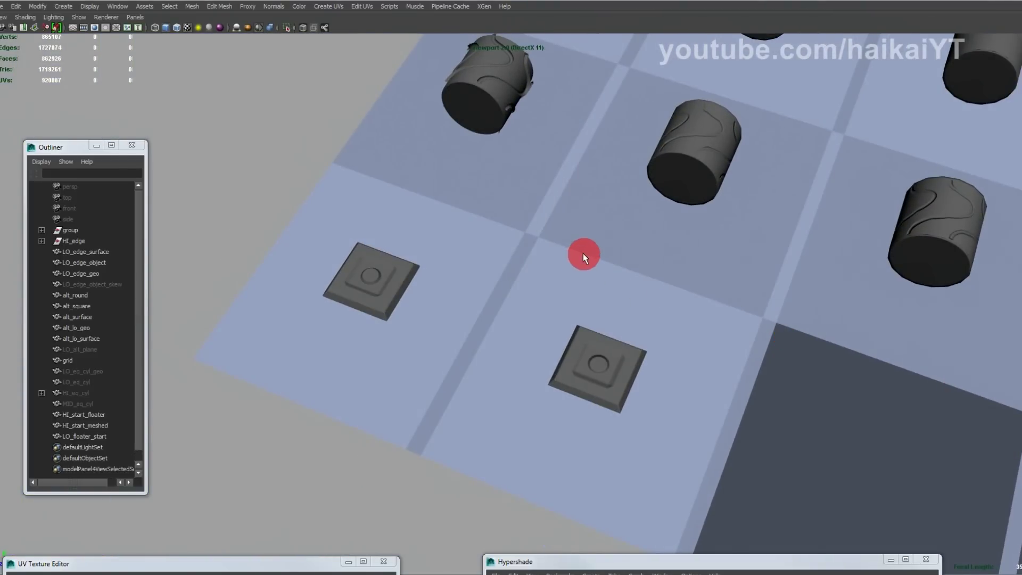
left_click_drag(474, 251, 534, 250, "alt")
right_click_drag(534, 251, 692, 323, "alt")
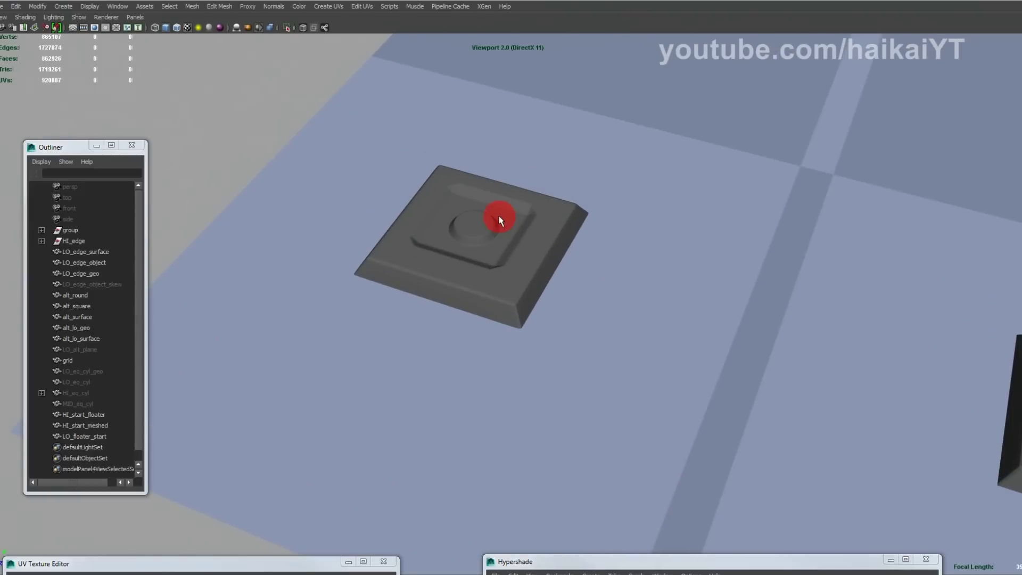
left_click(516, 216)
left_click_drag(623, 346, 538, 276, "alt")
left_click(729, 349)
right_click_drag(729, 350, 700, 325, "alt")
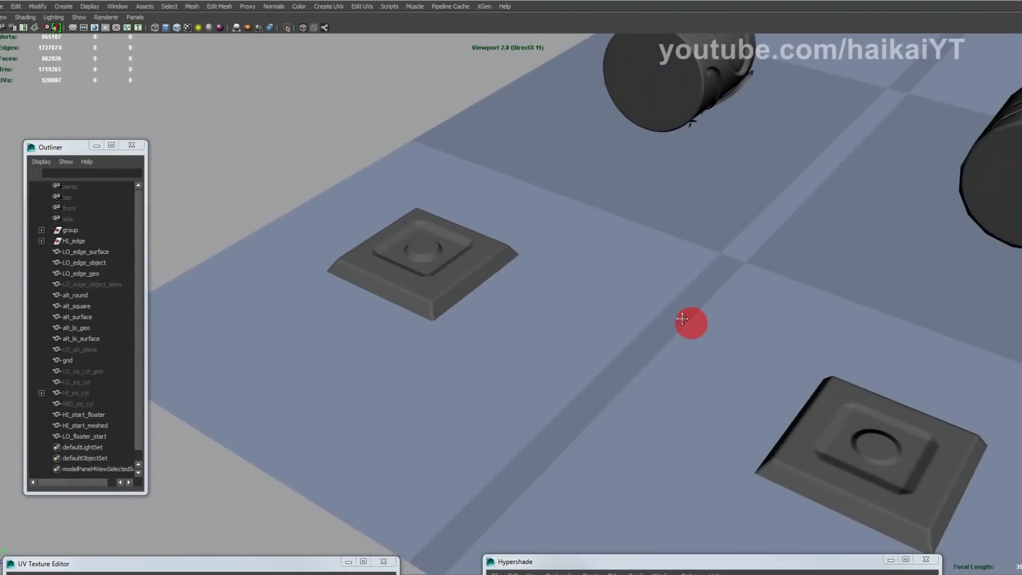
left_click_drag(701, 325, 564, 261, "alt")
right_click_drag(565, 262, 716, 335, "alt")
left_click_drag(716, 335, 639, 288, "alt")
Step: Inspect the high-res nested plate up close, checking the square recess and the round detail inside it
left_click(406, 186)
left_click(413, 196, "shift")
middle_click_drag(490, 196, 578, 293, "alt")
left_click(569, 199)
left_click_drag(646, 279, 675, 308, "alt")
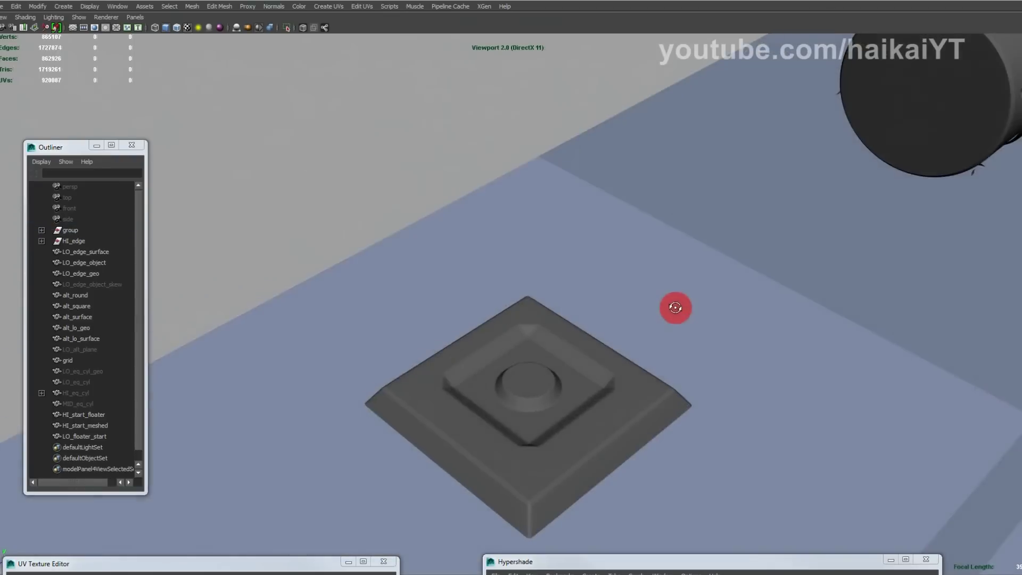
right_click_drag(676, 307, 538, 251, "alt")
left_click_drag(597, 315, 545, 247, "alt")
middle_click_drag(512, 230, 612, 298, "alt")
right_click_drag(613, 298, 647, 272, "alt")
right_click_drag(516, 217, 596, 176, "alt")
middle_click_drag(566, 160, 514, 335, "alt")
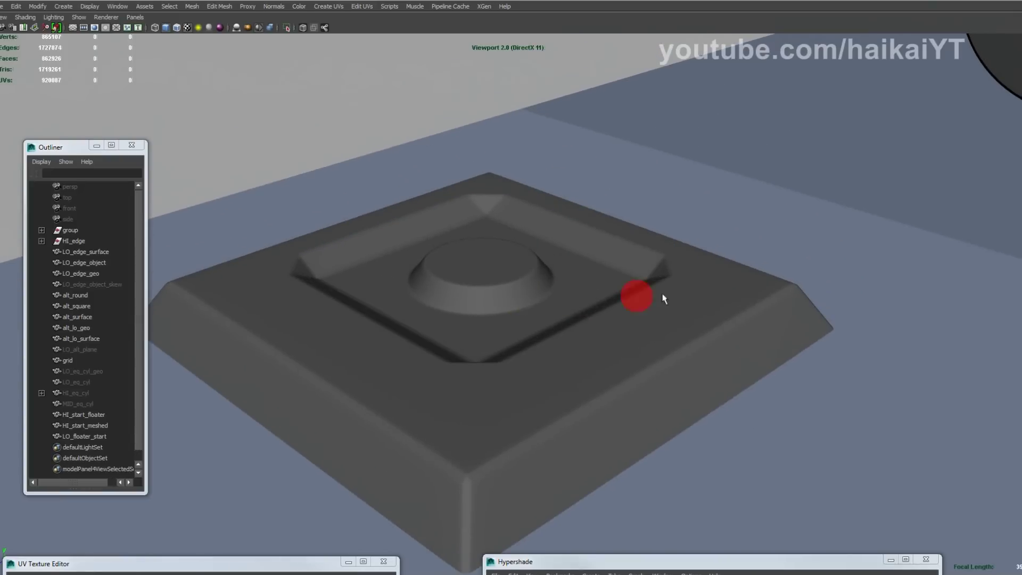
left_click(708, 263)
left_click_drag(685, 251, 634, 239, "alt")
Step: Select the round floater inside the nested plate's square recess, view it at a low angle, and deselect it
left_click(586, 220)
left_click_drag(575, 196, 536, 223, "alt")
left_click(507, 232)
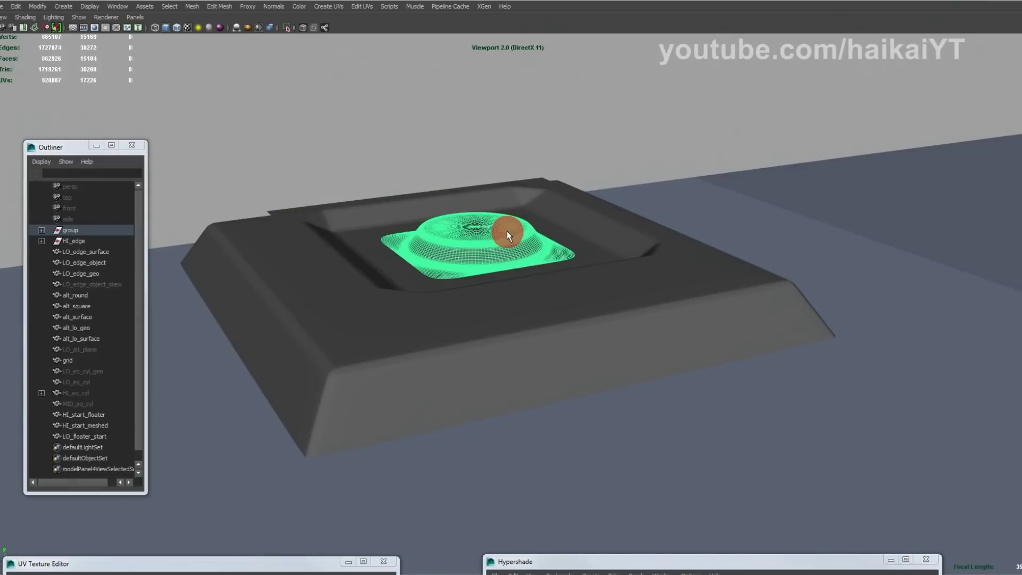
right_click_drag(568, 199, 495, 210, "alt")
left_click_drag(495, 211, 524, 230, "alt")
key("w")
key("q")
left_click(556, 175)
Step: Compare the high-res nested plate with the baked low-res nested plate beside it
left_click_drag(646, 245, 535, 268, "alt")
right_click_drag(654, 329, 484, 283, "alt")
left_click_drag(484, 283, 554, 311, "alt")
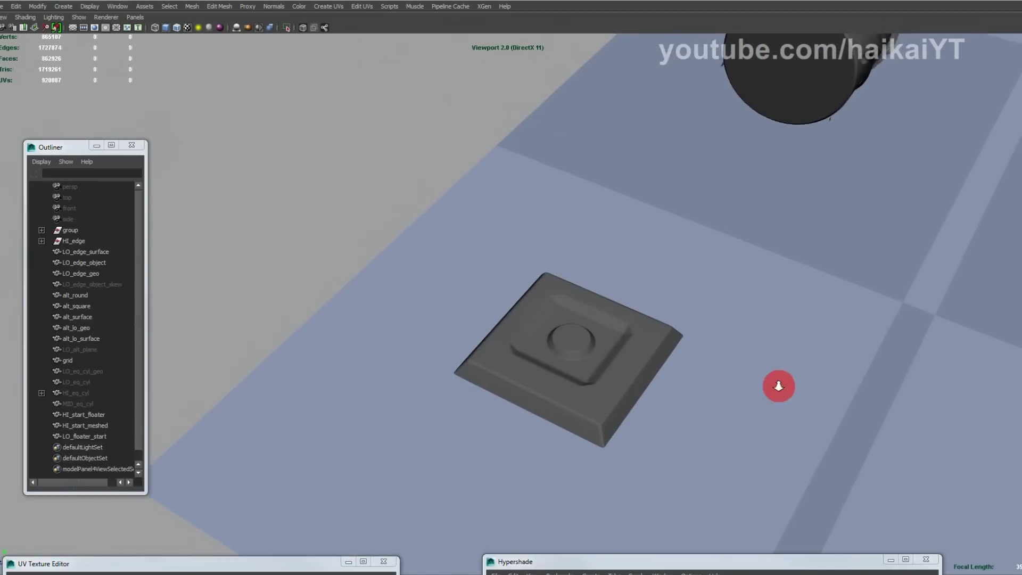
right_click_drag(794, 388, 685, 367, "alt")
middle_click_drag(685, 367, 557, 315, "alt")
left_click_drag(558, 315, 669, 385, "alt")
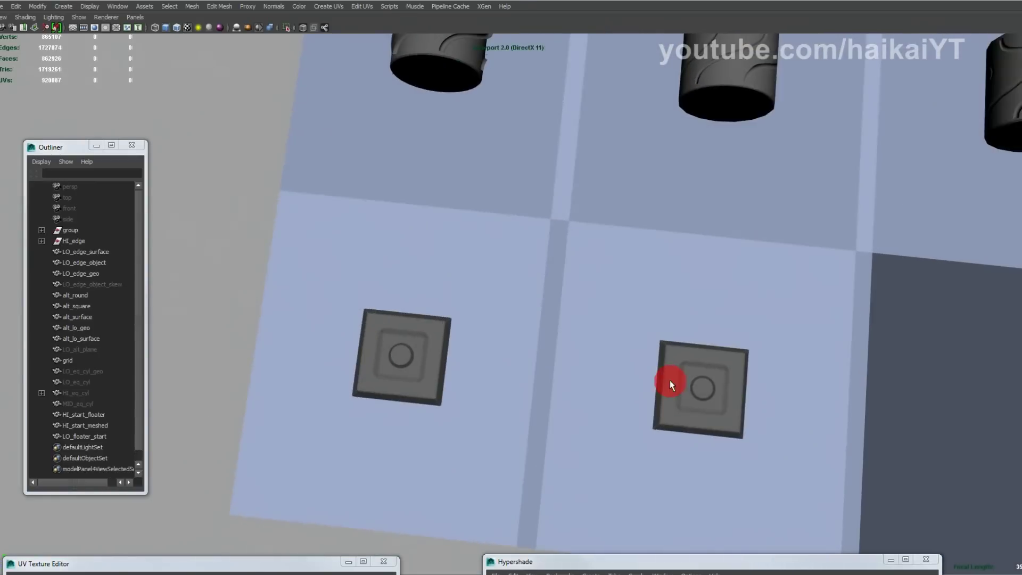
middle_click_drag(669, 386, 500, 311, "alt")
right_click_drag(500, 310, 519, 282, "alt")
left_click(519, 282)
left_click_drag(687, 425, 625, 346, "alt")
middle_click_drag(626, 346, 636, 392, "alt")
right_click_drag(635, 392, 625, 340, "alt")
left_click(625, 340)
left_click_drag(680, 402, 693, 372, "alt")
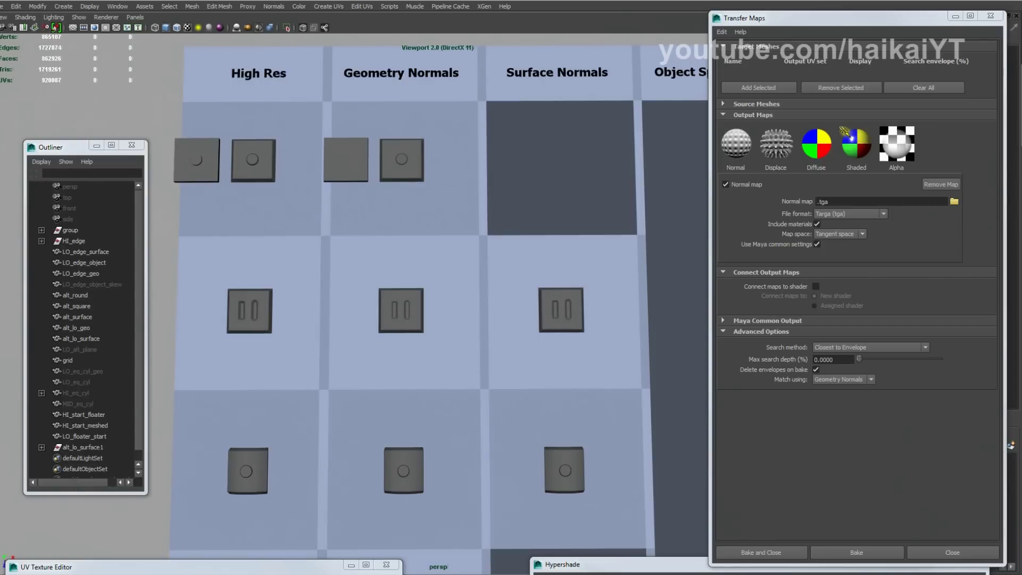
Step: Examine the high-res plate with the square-ended and rounded slots up close, ending with nothing selected
middle_click_drag(569, 427, 565, 363, "alt")
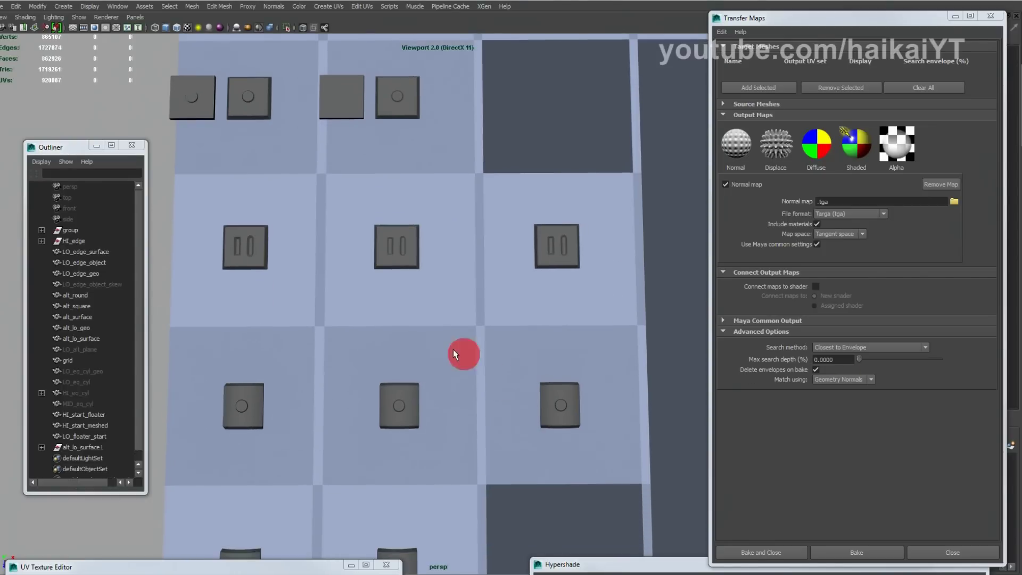
mouse_move(338, 334)
left_mouse_down()
mouse_move(634, 484)
mouse_move(341, 335)
left_mouse_up()
middle_click_drag(467, 406, 458, 393, "alt")
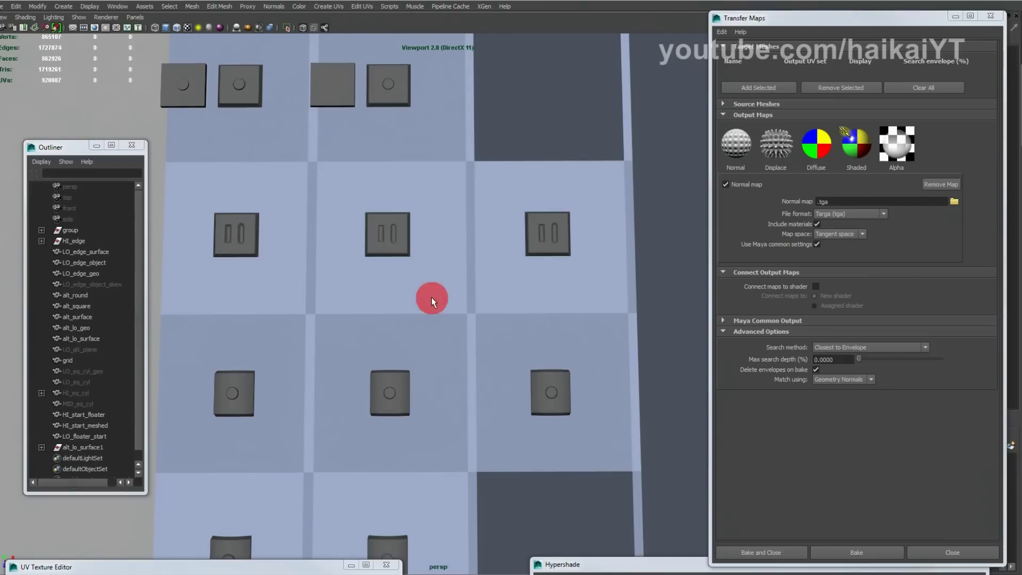
middle_click_drag(420, 334, 414, 357, "alt")
right_click_drag(414, 357, 539, 379, "alt")
middle_click_drag(419, 253, 502, 280, "alt")
right_click_drag(502, 279, 585, 290, "alt")
middle_click_drag(416, 276, 618, 304, "alt")
right_click_drag(618, 304, 637, 308, "alt")
left_click_drag(573, 202, 316, 420)
middle_click_drag(387, 390, 332, 371, "alt")
right_click_drag(347, 385, 425, 399, "alt")
middle_click_drag(425, 399, 449, 398, "alt")
left_click(513, 360)
left_click(410, 313)
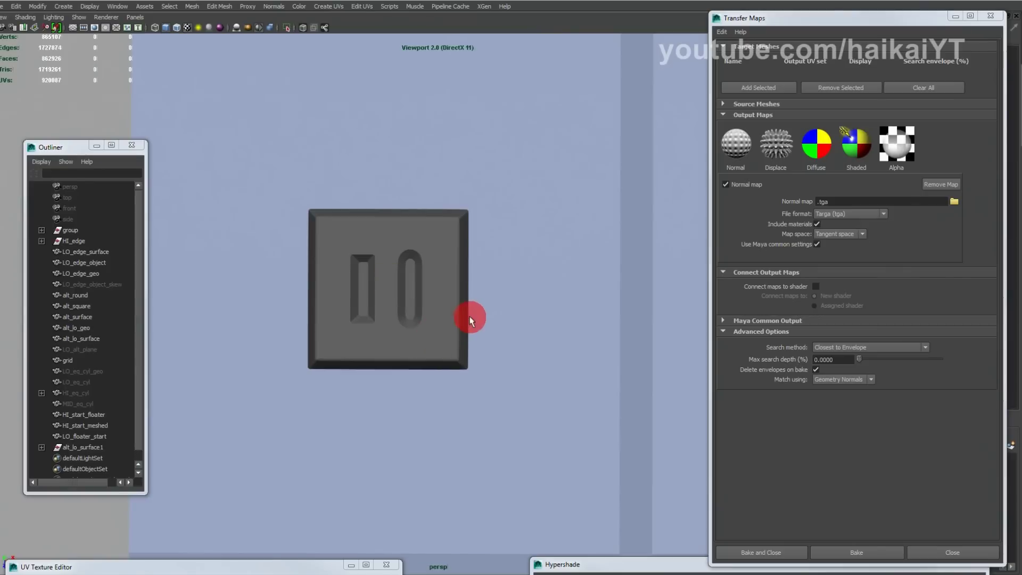
Step: Select the low-res two-slot plate alt_lo_geo to inspect its wireframe, and clear the selection
middle_click_drag(663, 319, 400, 328, "alt")
right_click_drag(400, 328, 509, 341, "alt")
middle_click_drag(509, 340, 461, 334, "alt")
left_click_drag(623, 187, 276, 493)
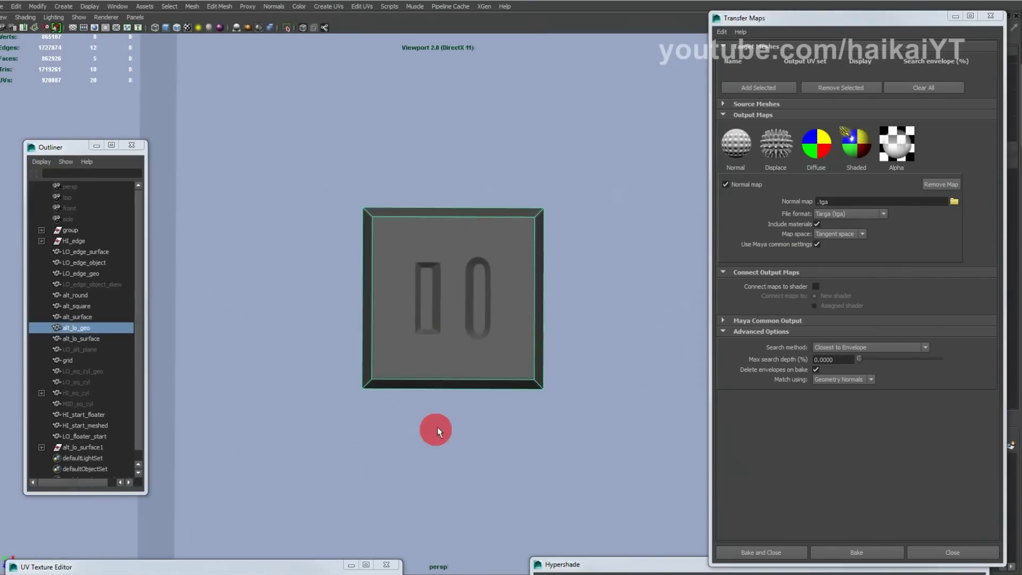
middle_click_drag(430, 424, 414, 430, "alt")
left_click(510, 474)
Step: Compare the high-res and Geometry Normals two-slot plates side by side, and select alt_lo_geo for a close view
right_click_drag(510, 478, 343, 415, "alt")
left_click_drag(342, 415, 402, 407, "alt")
right_click_drag(402, 408, 394, 406, "alt")
middle_click_drag(394, 406, 440, 398, "alt")
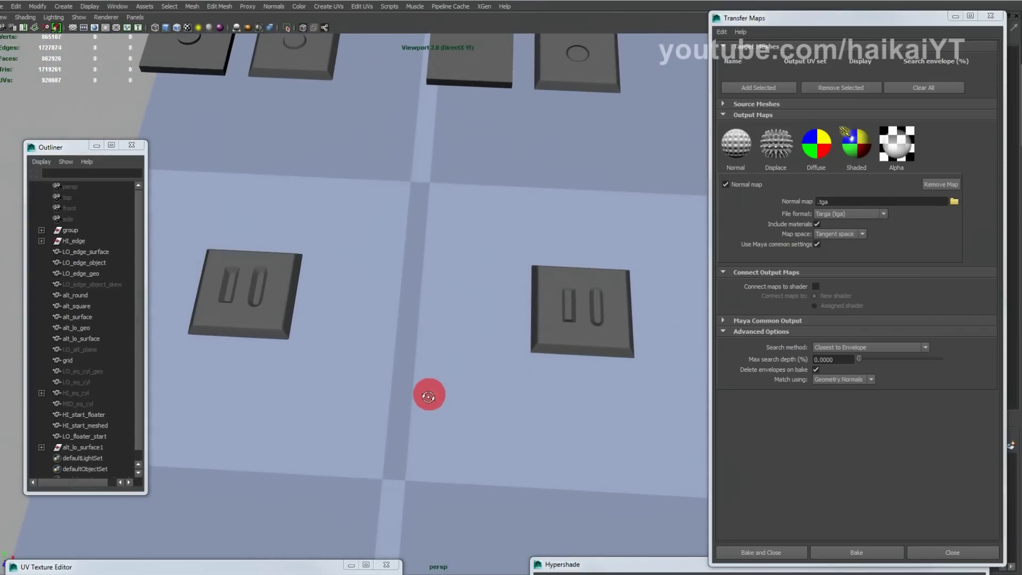
left_click_drag(430, 389, 428, 413, "alt")
middle_click_drag(428, 413, 384, 416, "alt")
middle_click_drag(367, 369, 346, 373, "alt")
right_click_drag(431, 389, 580, 395, "alt")
right_click_drag(482, 375, 508, 375, "alt")
left_click(421, 283)
mouse_move(422, 286)
left_mouse_down("alt")
mouse_move(424, 264)
mouse_move(424, 292)
left_mouse_up("alt")
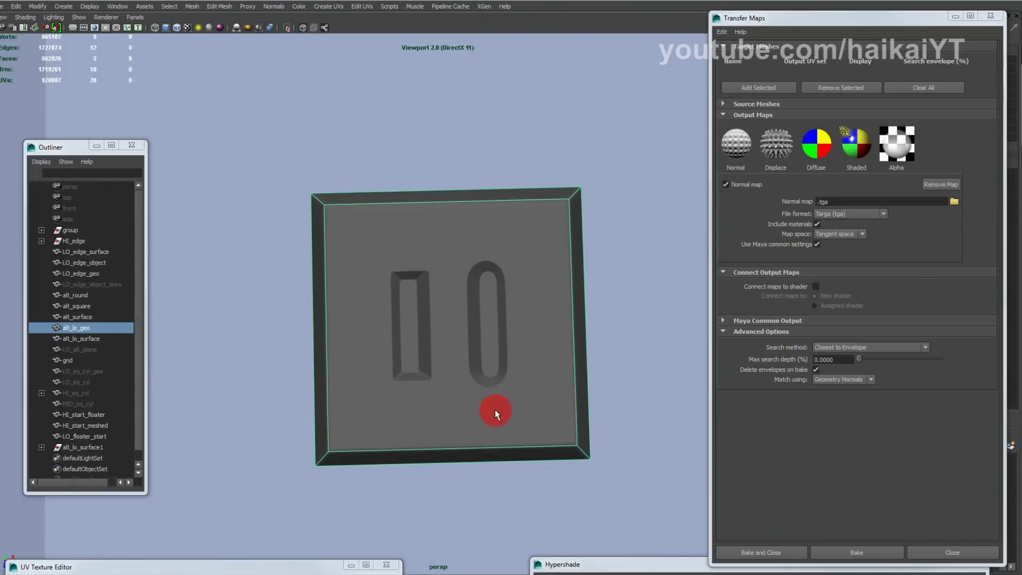
Step: Return to the high-res two-slot plate for comparison, keeping alt_lo_geo selected
scroll(409, 425, "down", 3)
middle_click_drag(385, 418, 452, 410, "alt")
scroll(452, 411, "down", 1)
middle_click_drag(330, 408, 548, 405, "alt")
middle_click_drag(304, 394, 363, 388, "alt")
scroll(363, 388, "up", 2)
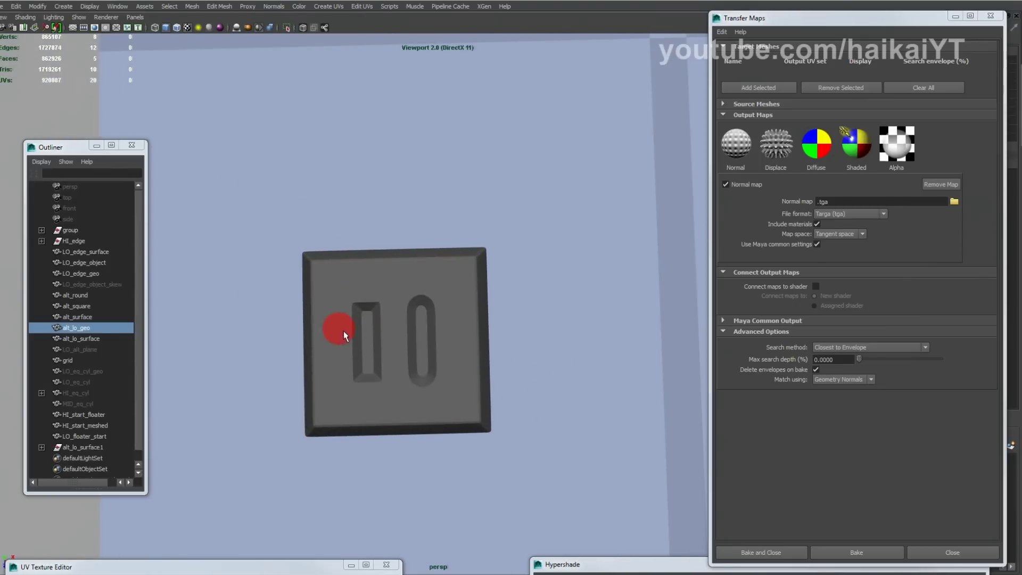
Step: Clear the selection and compare the high-res two-slot plate with its low-res versions in the neighbouring columns
right_click_drag(507, 354, 286, 357, "alt")
middle_click_drag(630, 357, 273, 358, "alt")
right_click_drag(272, 359, 373, 369, "alt")
left_click(455, 290)
middle_click_drag(518, 356, 314, 347, "alt")
right_click_drag(315, 346, 478, 358, "alt")
middle_click_drag(478, 359, 429, 386, "alt")
Step: Select the Surface Normals two-slot plate alt_lo_surface and inspect its wireframe and slots up close
left_click_drag(341, 200, 448, 396)
middle_click_drag(449, 400, 415, 399, "alt")
right_click_drag(415, 399, 642, 459, "alt")
middle_click_drag(401, 335, 432, 336, "alt")
right_click_drag(433, 335, 491, 348, "alt")
middle_click_drag(491, 352, 422, 297, "alt")
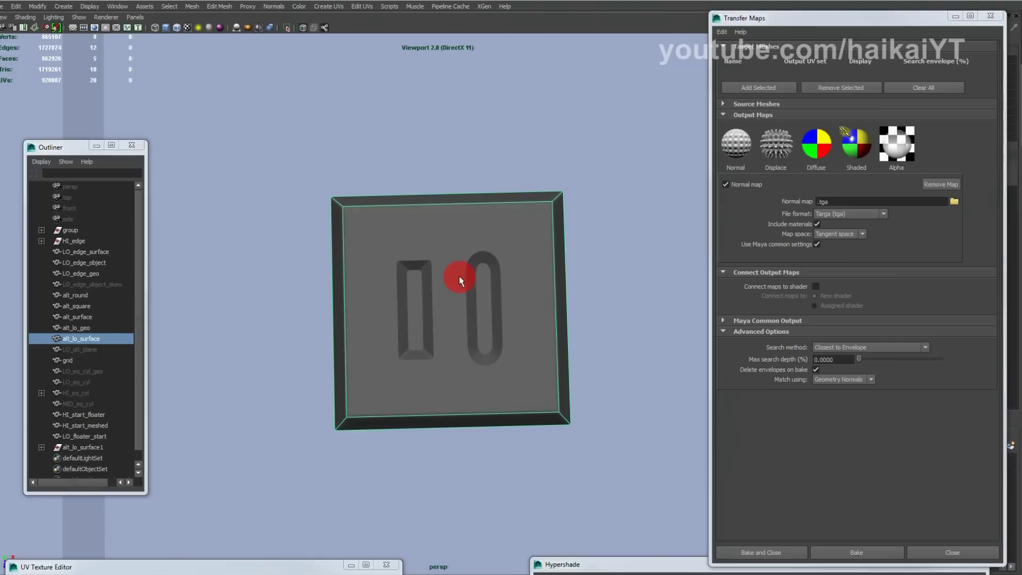
Step: Clear the selection and survey the Geometry Normals and Surface Normals columns of the comparison chart
right_click_drag(468, 295, 303, 266, "alt")
middle_click_drag(382, 257, 415, 284, "alt")
left_click(412, 260)
scroll(426, 261, "down", 6)
left_click_drag(415, 284, 393, 285, "alt")
scroll(415, 292, "down", 1)
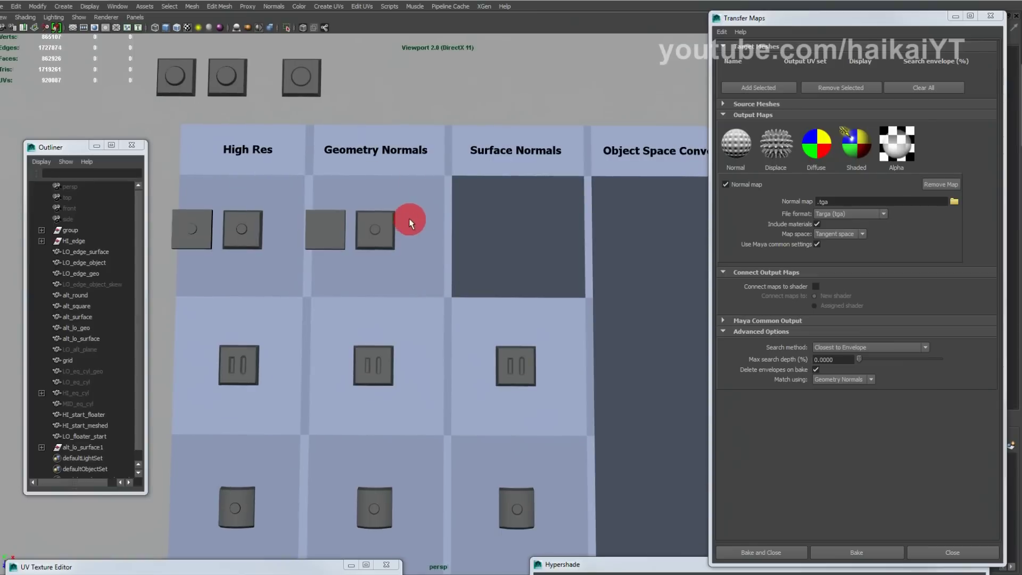
left_click_drag(325, 137, 432, 448)
left_click(455, 109)
left_click_drag(457, 136, 563, 308)
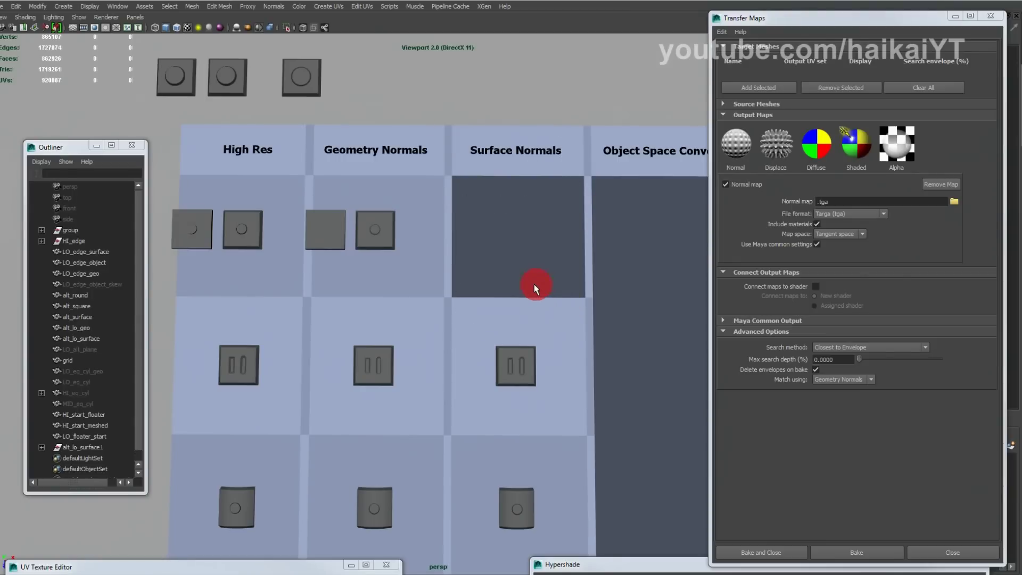
middle_click_drag(525, 282, 519, 258, "alt")
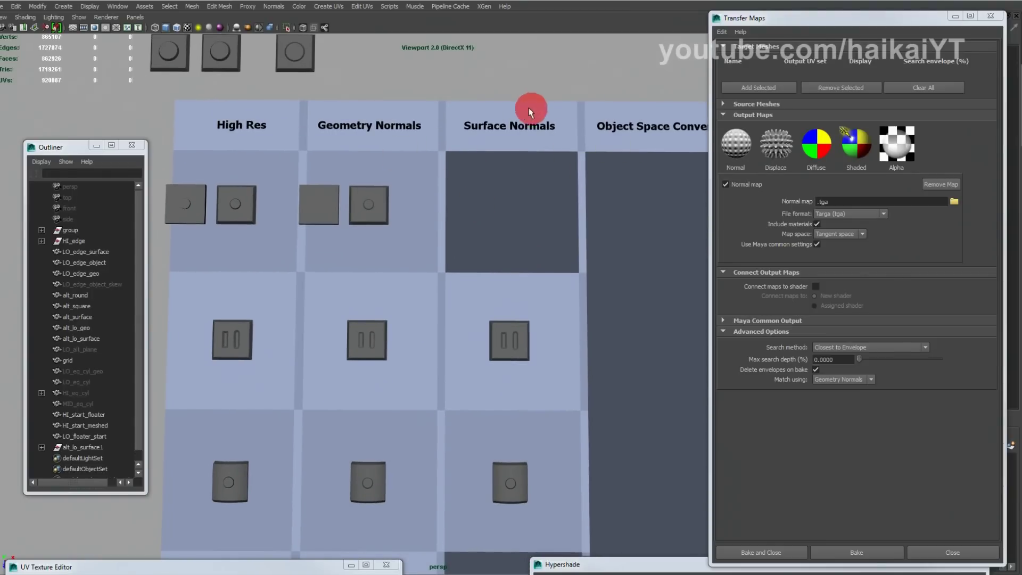
Step: Move the Transfer Maps window slightly aside and leave its Advanced Options section expanded
left_click_drag(758, 18, 764, 16)
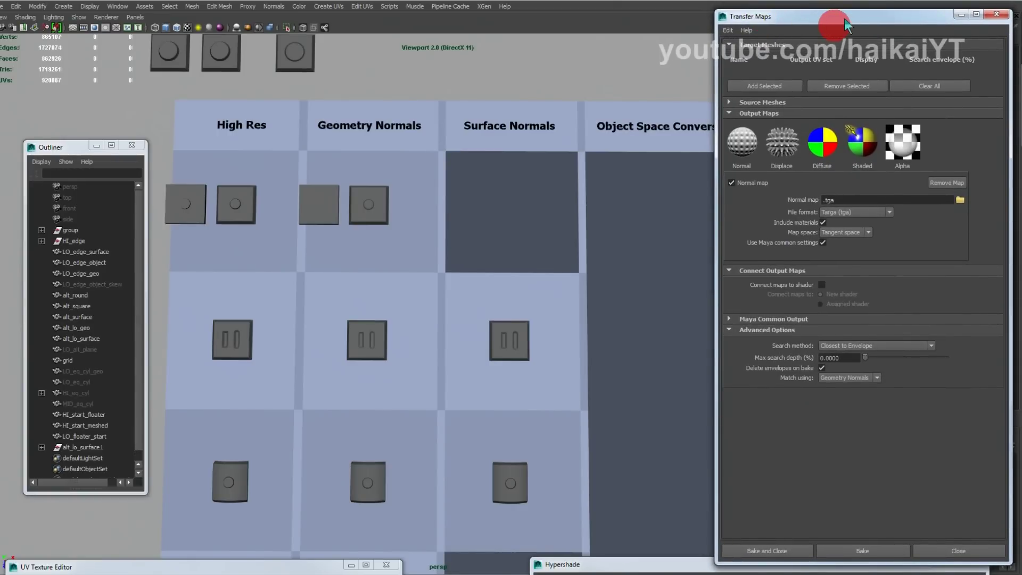
left_click(732, 331)
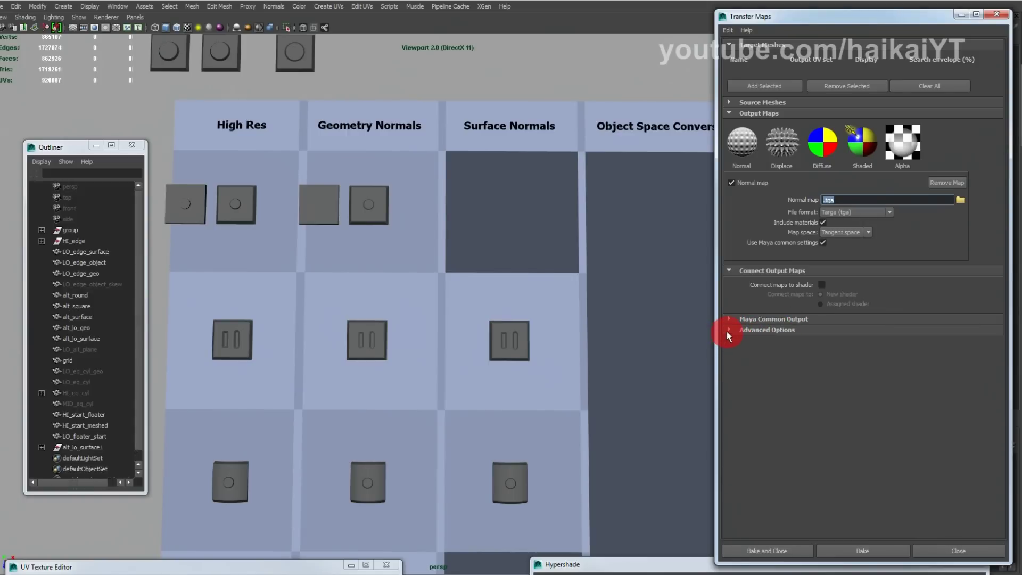
left_click(729, 330)
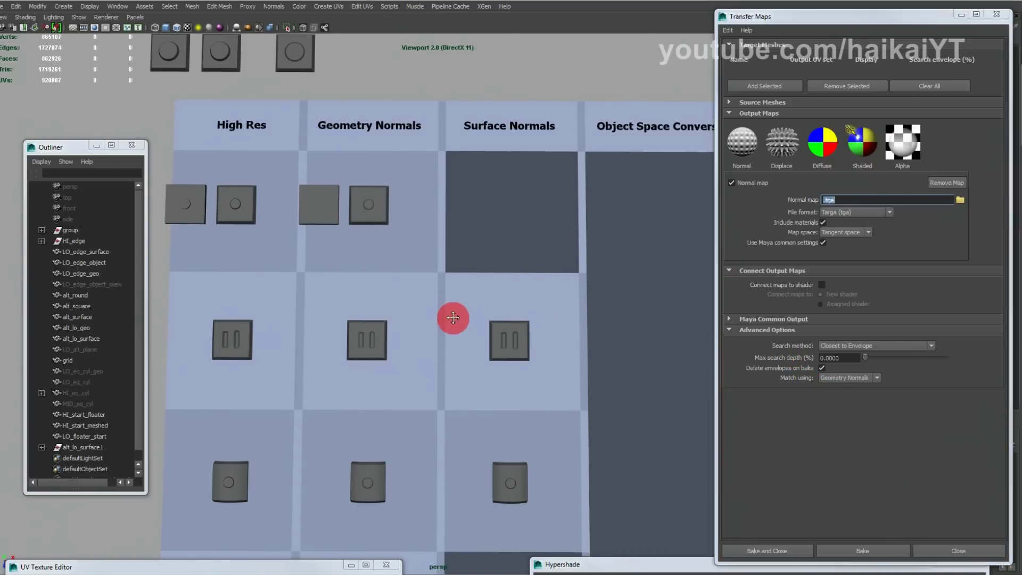
Step: Compare the Geometry Normals and Surface Normals two-slot plates, and check the Match using choices, keeping Geometry Normals
middle_click_drag(451, 317, 458, 289, "alt")
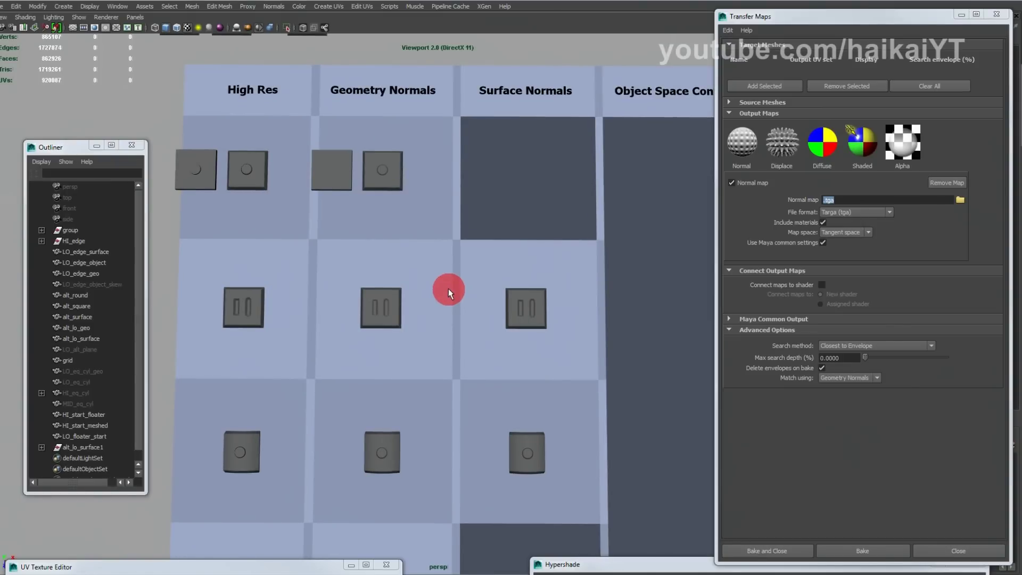
middle_click_drag(446, 271, 510, 247, "alt")
right_click_drag(510, 247, 687, 310, "alt")
right_click_drag(368, 261, 429, 280, "alt")
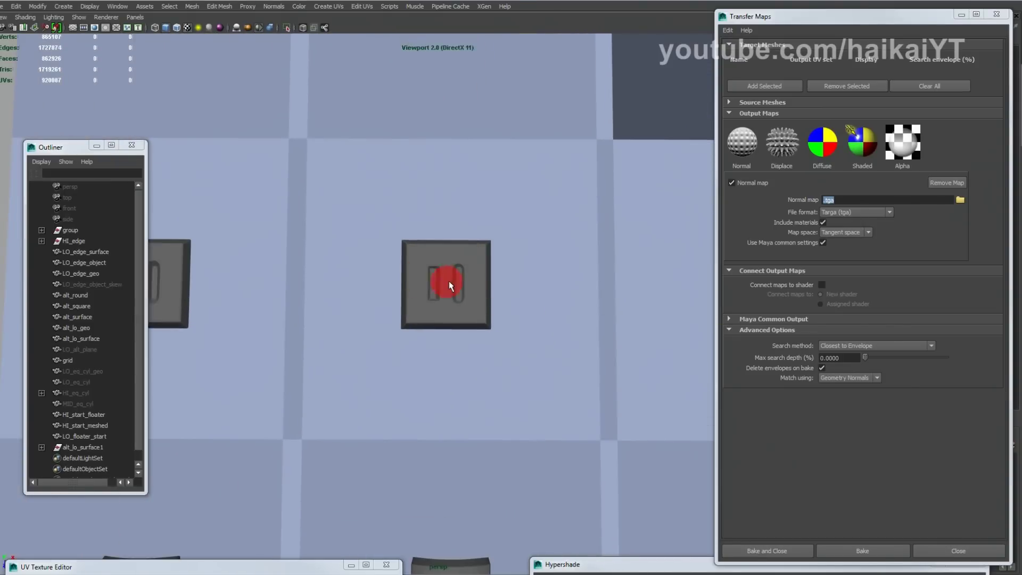
scroll(464, 282, "down", 5)
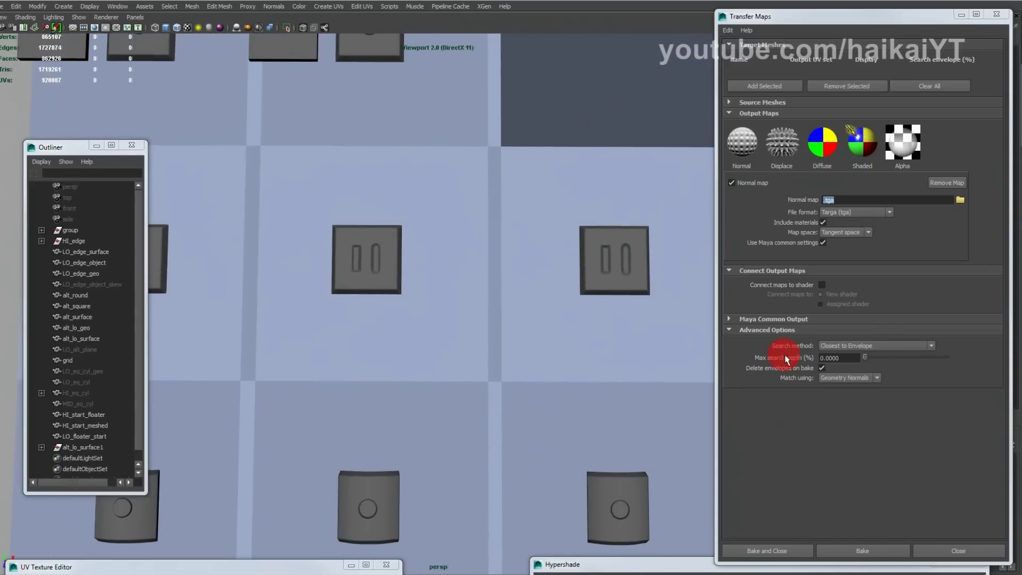
left_click(848, 378)
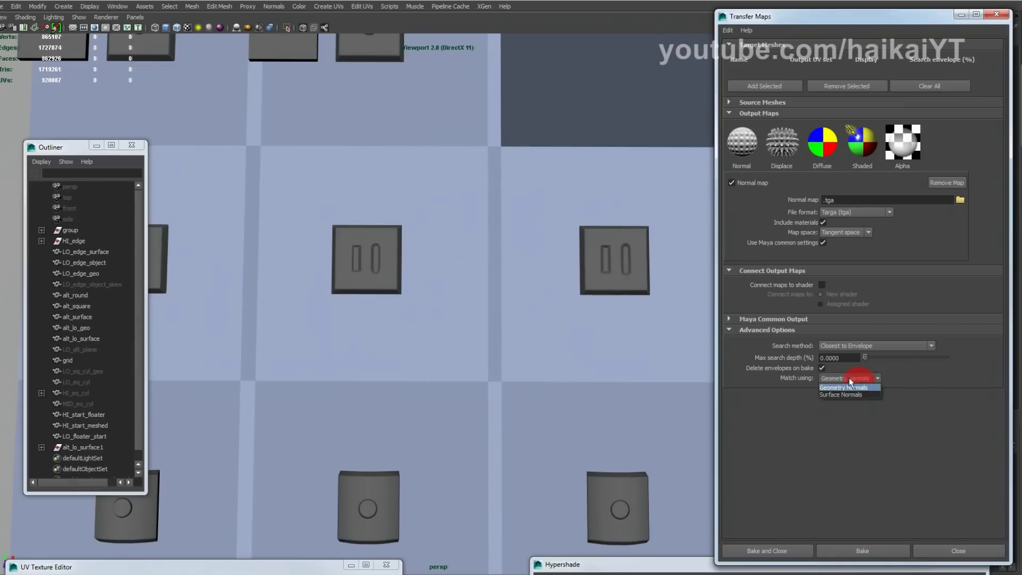
left_click(868, 385)
Step: Examine the Surface Normals two-slot plate beside its Geometry Normals counterpart
middle_click_drag(590, 286, 509, 323, "alt")
right_click_drag(509, 323, 607, 317, "alt")
middle_click_drag(596, 313, 544, 303, "alt")
right_click_drag(484, 264, 391, 265, "alt")
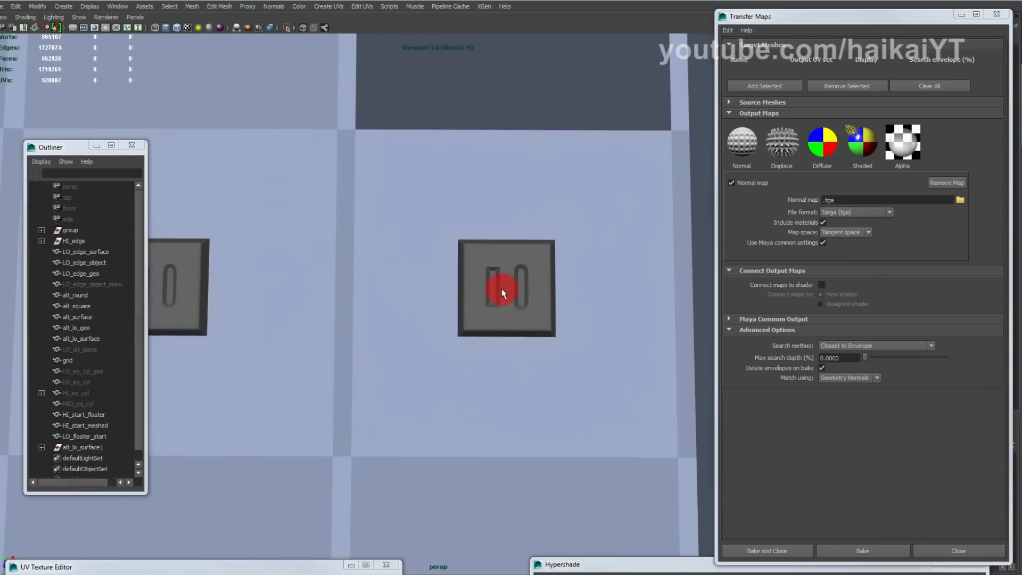
right_click_drag(558, 316, 395, 302, "alt")
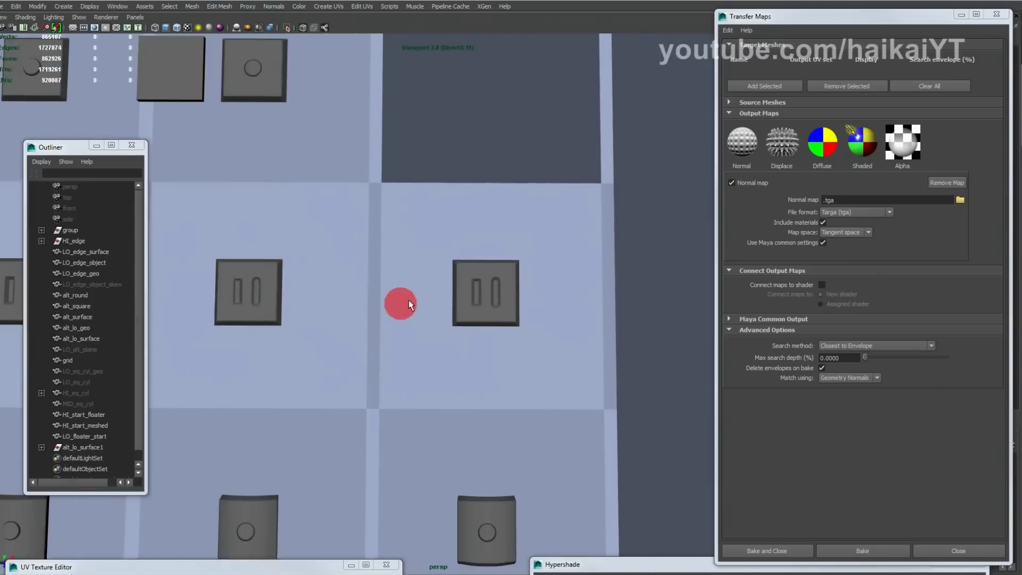
Step: Return to the Geometry Normals two-slot plate and examine its slots up close
middle_click_drag(395, 302, 540, 268, "alt")
middle_click_drag(422, 242, 431, 296, "alt")
right_click_drag(431, 296, 465, 303, "alt")
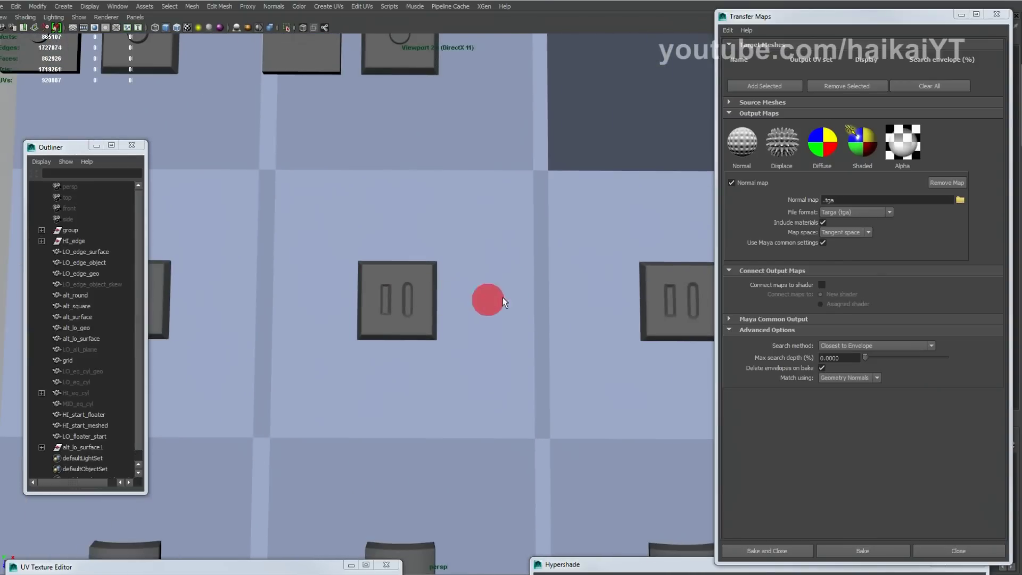
right_click_drag(399, 277, 409, 292, "alt")
right_click_drag(491, 306, 461, 309, "alt")
middle_click_drag(461, 309, 450, 317, "alt")
right_click_drag(430, 302, 468, 307, "alt")
middle_click_drag(399, 299, 476, 295, "alt")
right_click_drag(476, 294, 358, 270, "alt")
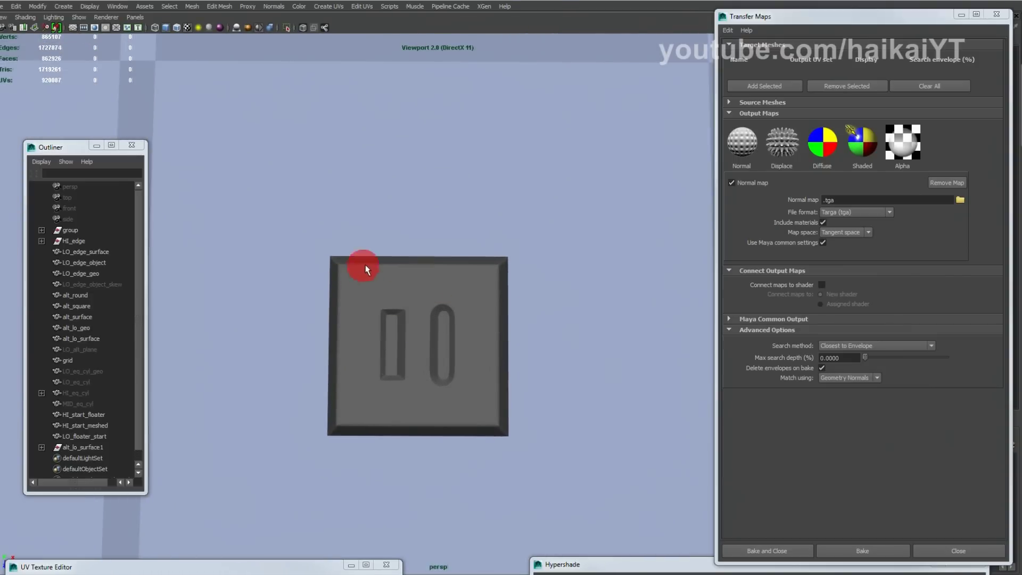
Step: Select alt_lo_geo to inspect its wireframe from an angle, and clear the selection
right_click_drag(478, 277, 351, 298, "alt")
left_click(422, 297)
mouse_move(456, 310)
left_mouse_down("alt")
mouse_move(388, 290)
mouse_move(448, 314)
mouse_move(438, 297)
mouse_move(519, 335)
mouse_move(456, 305)
mouse_move(474, 305)
left_mouse_up("alt")
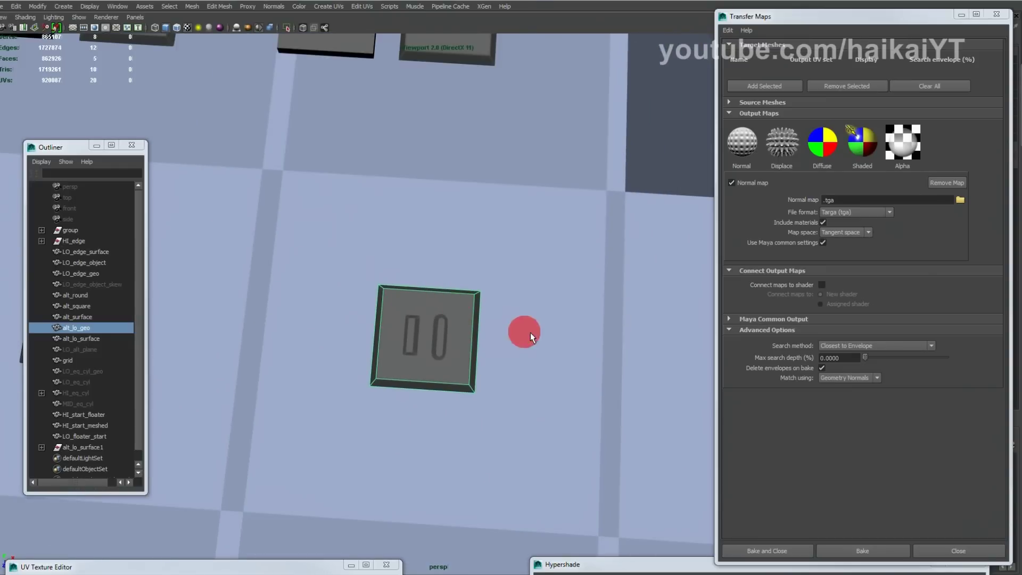
scroll(506, 335, "down", 5)
scroll(502, 340, "up", 2)
middle_click_drag(543, 349, 520, 335, "alt")
left_click(493, 308)
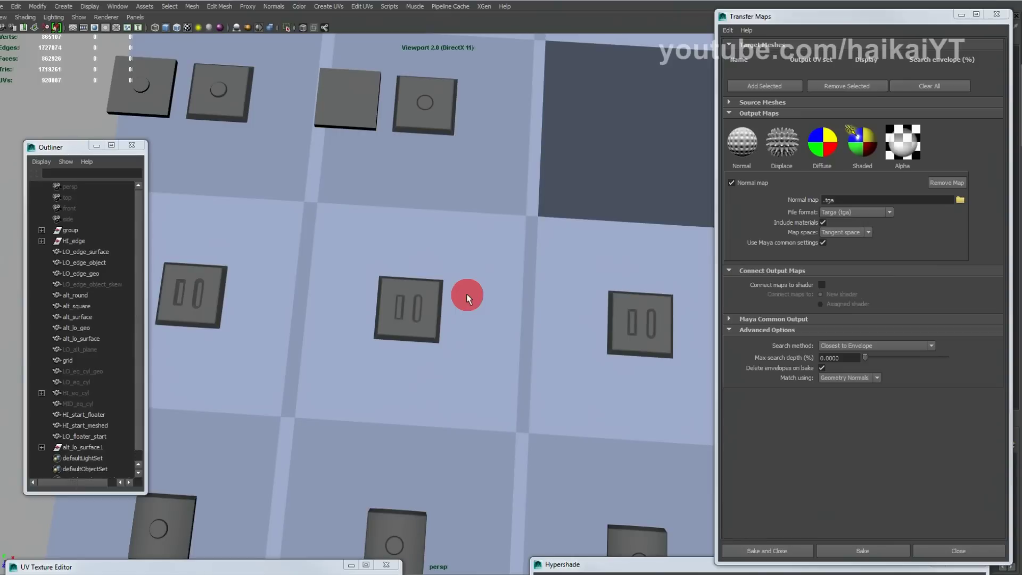
Step: Review the two-slot plates across the columns together with the Match using options in Transfer Maps
right_click_drag(518, 299, 452, 302, "alt")
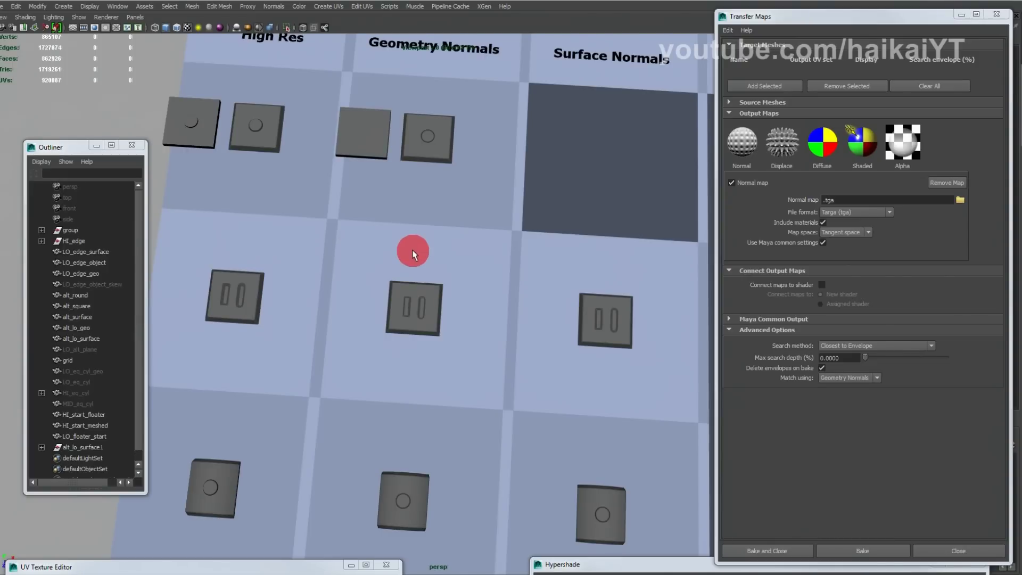
left_click_drag(531, 288, 426, 288, "alt")
left_click(861, 378)
left_click(863, 380)
left_click(862, 380)
left_click(863, 380)
Step: Extrude all faces of the Geometry Normals plate alt_lo_geo outward along their normals
middle_click_drag(416, 286, 534, 319, "alt")
left_click_drag(534, 319, 438, 330, "alt")
left_click(430, 322)
right_click_drag(430, 321, 429, 334)
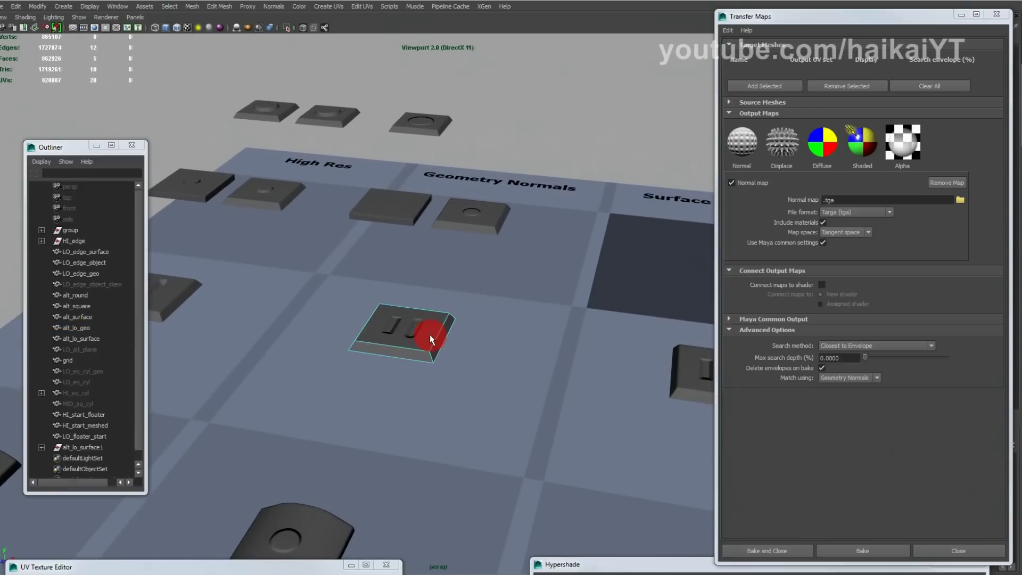
double_click(430, 335)
left_click_drag(430, 335, 438, 332, "alt")
right_click_drag(439, 333, 443, 475, "shift")
left_click_drag(394, 344, 192, 247, "alt")
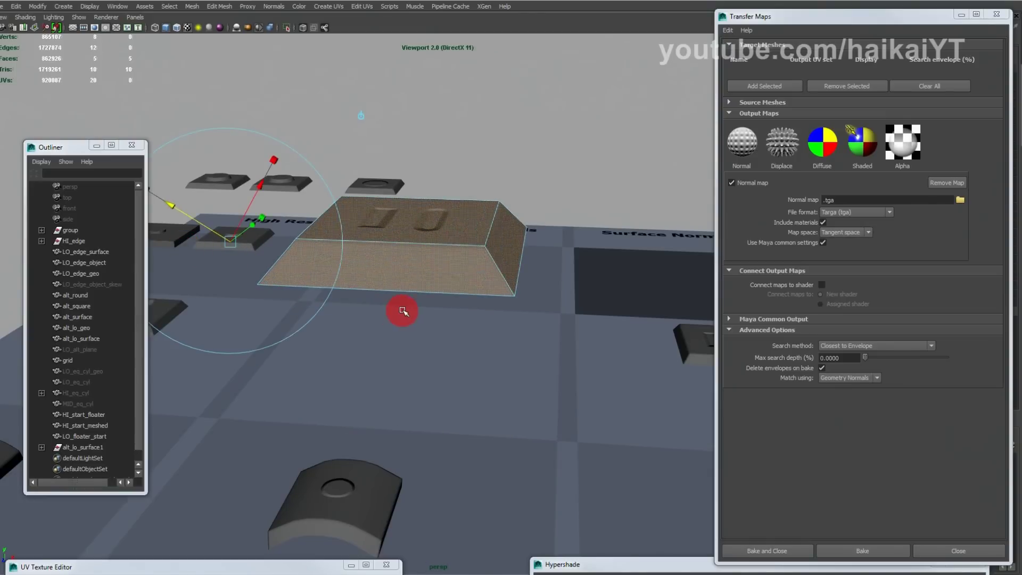
Step: Undo the extrusion on alt_lo_geo, return to object mode and clear the selection
key("ctrl+z")
key("ctrl+z")
middle_click_drag(480, 330, 410, 324, "alt")
left_click_drag(410, 323, 404, 346, "alt")
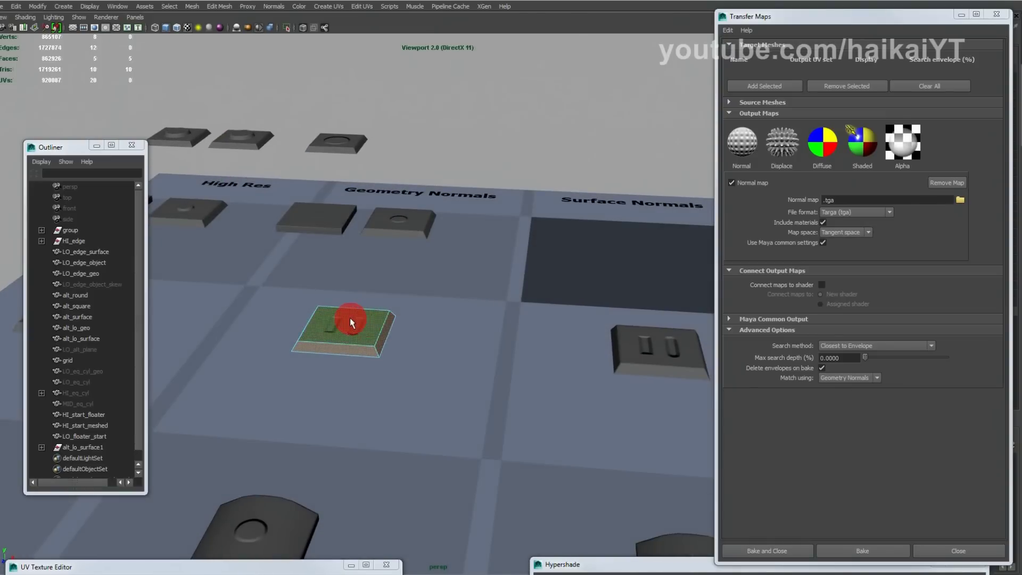
right_click_drag(349, 318, 404, 301)
left_click(489, 306)
Step: Select all vertices of the Surface Normals plate alt_lo_surface and split them
middle_click_drag(541, 337, 381, 318, "alt")
left_click(494, 328)
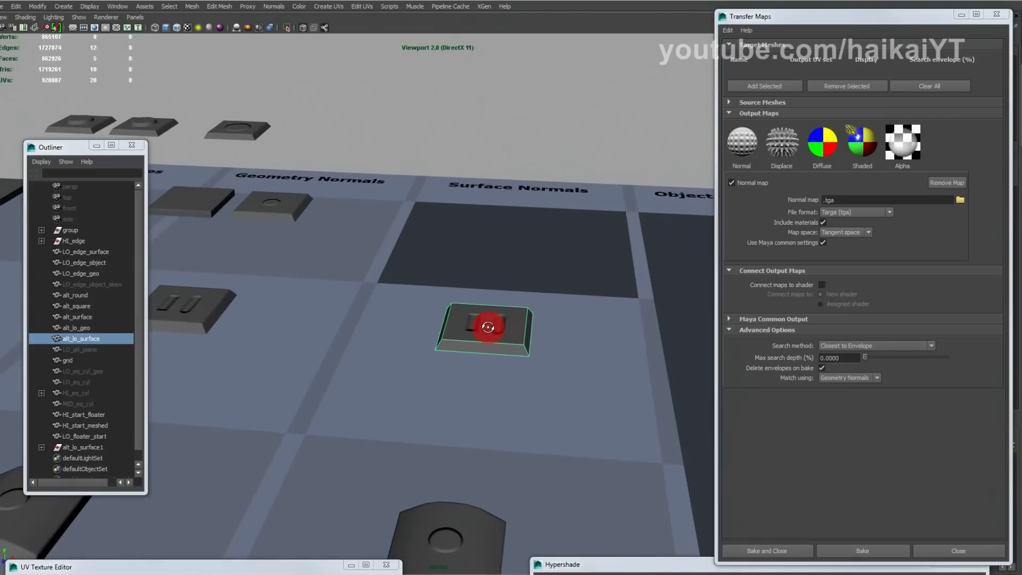
left_click_drag(487, 327, 499, 352, "alt")
right_click_drag(500, 353, 423, 333)
left_click_drag(396, 282, 622, 429)
middle_click_drag(579, 407, 542, 402, "alt")
right_click(479, 354, "shift")
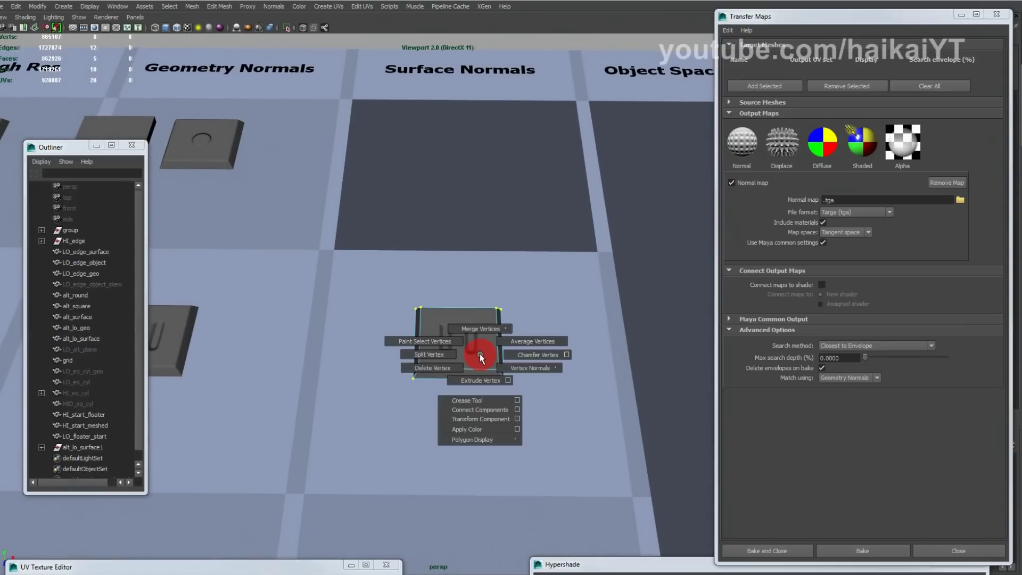
right_click_drag(480, 354, 454, 356, "shift")
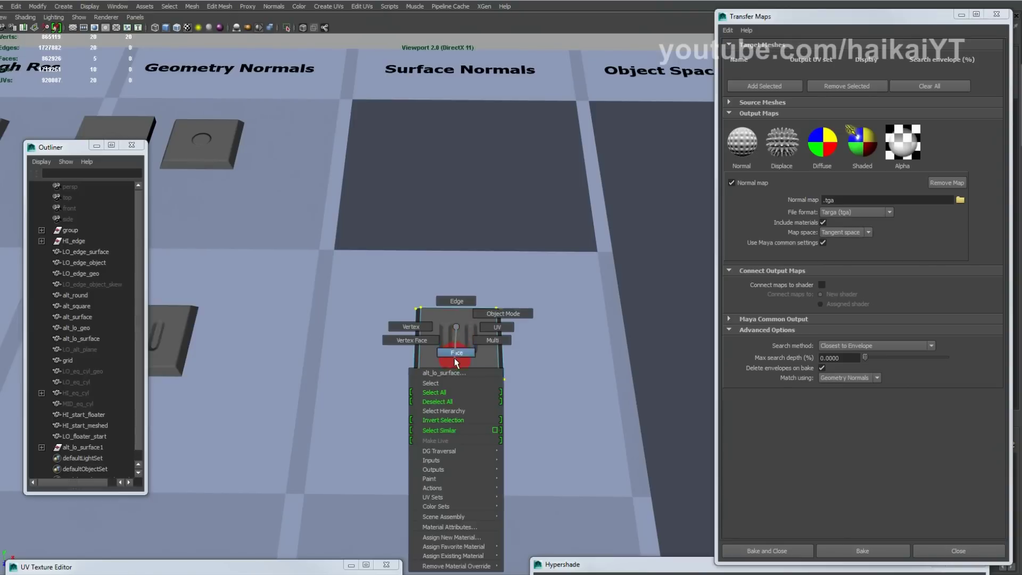
Step: Extrude all the separated faces of alt_lo_surface outward along their normals
left_click_drag(389, 285, 645, 471)
left_click_drag(500, 362, 486, 340, "alt")
right_click_drag(483, 336, 492, 476, "shift")
left_click_drag(402, 319, 471, 331)
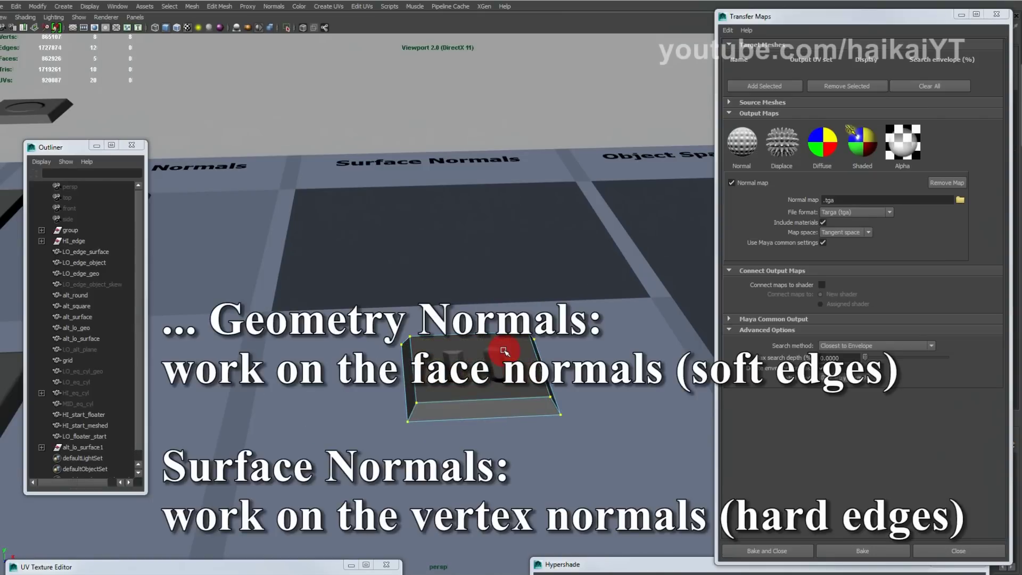
Step: Return alt_lo_surface to object mode, clear the selection and compare the two-slot plates in the full chart
left_click(509, 349)
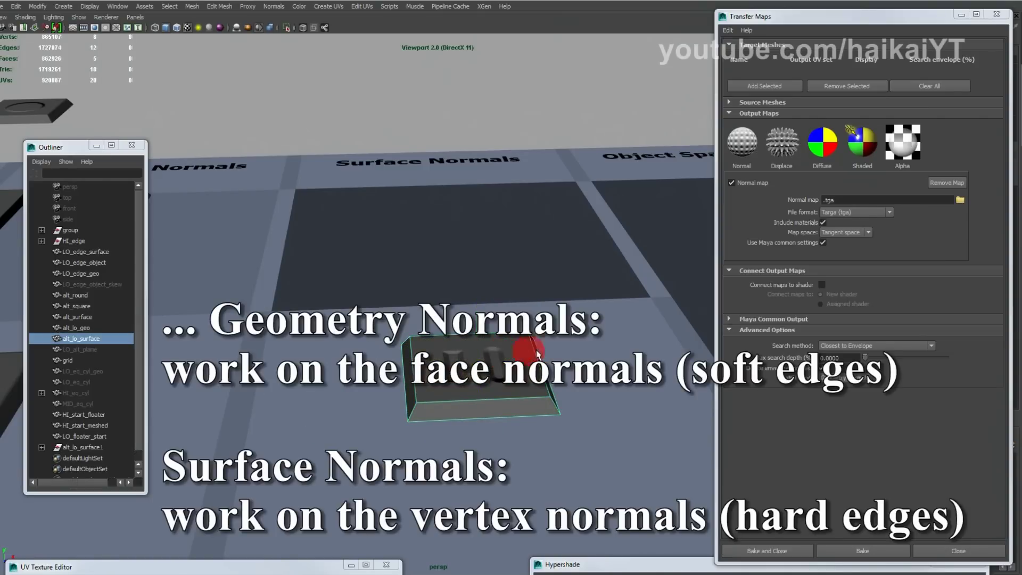
left_click(606, 390)
left_click_drag(608, 391, 406, 369, "alt")
middle_click_drag(428, 375, 457, 273, "alt")
mouse_move(457, 274)
left_mouse_down("alt")
mouse_move(462, 315)
mouse_move(471, 262)
left_mouse_up("alt")
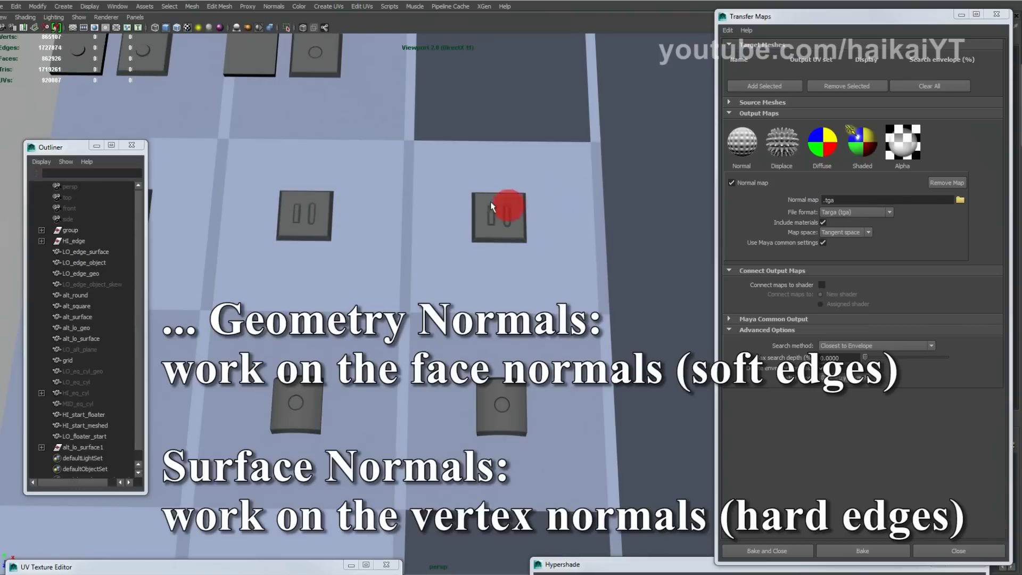
right_click_drag(529, 243, 392, 246, "alt")
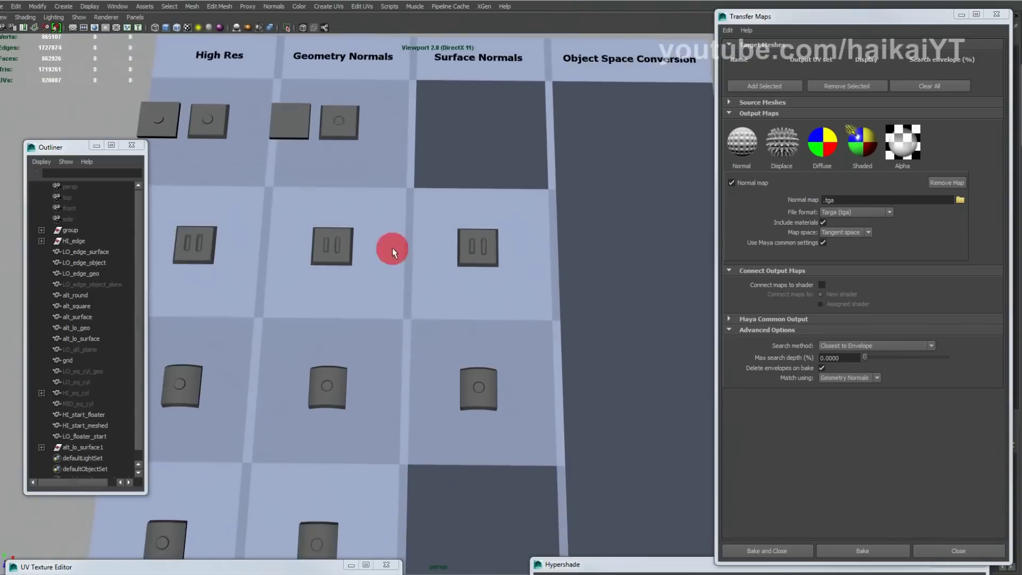
right_click_drag(601, 266, 500, 272, "alt")
middle_click_drag(474, 313, 465, 269, "alt")
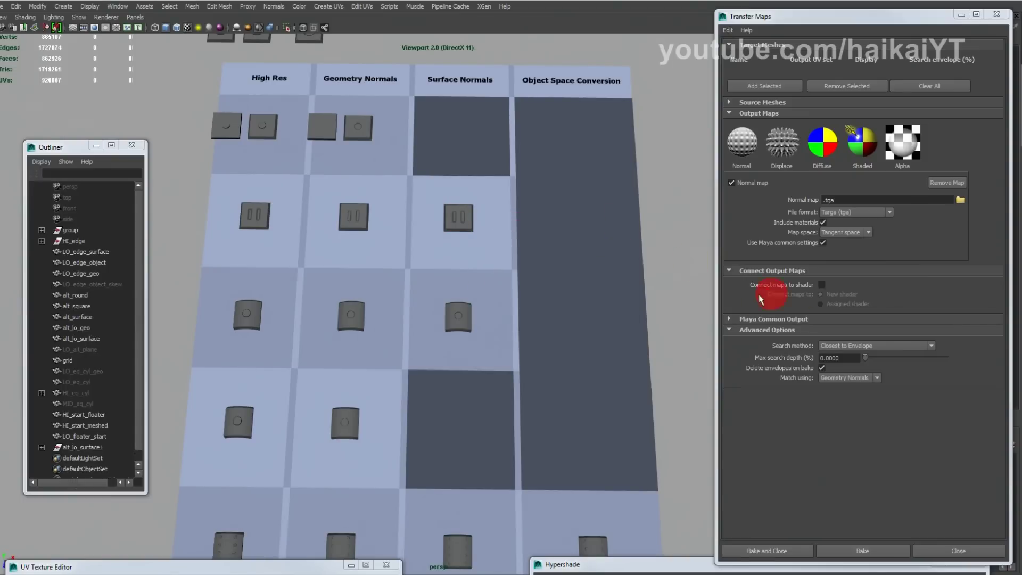
Step: Examine the curved panel with bolt details in the Surface Normals column up close
middle_click_drag(535, 328, 524, 223, "alt")
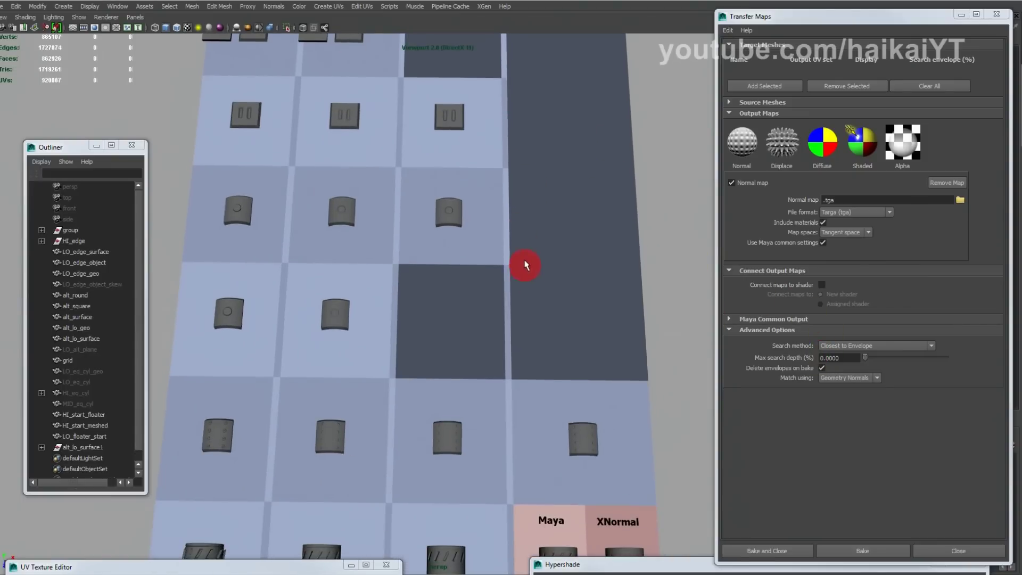
middle_click_drag(483, 327, 505, 221, "alt")
right_click_drag(461, 240, 686, 303, "alt")
middle_click_drag(485, 207, 541, 303, "alt")
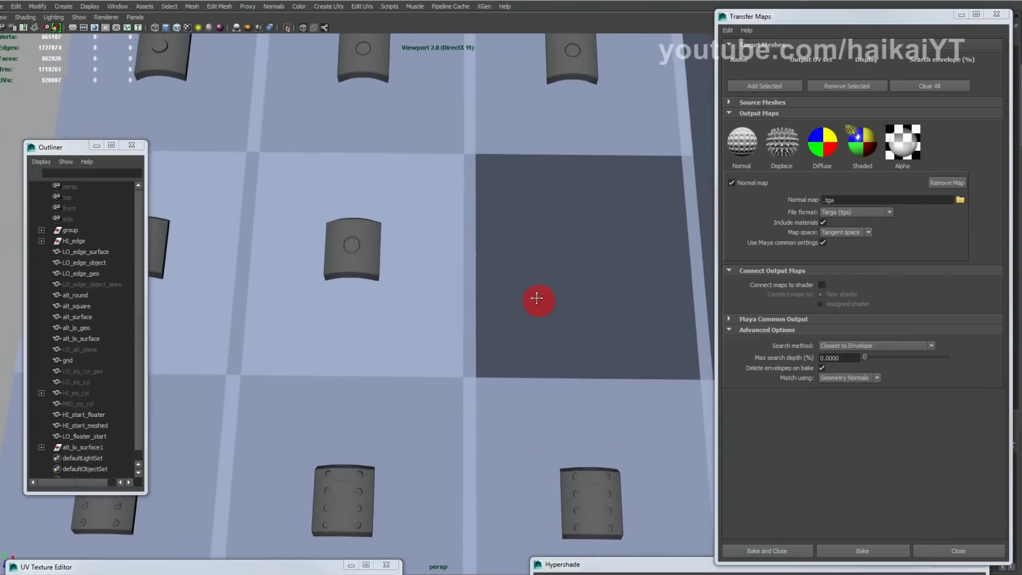
left_click_drag(567, 386, 445, 342, "alt")
right_click_drag(445, 343, 634, 395, "alt")
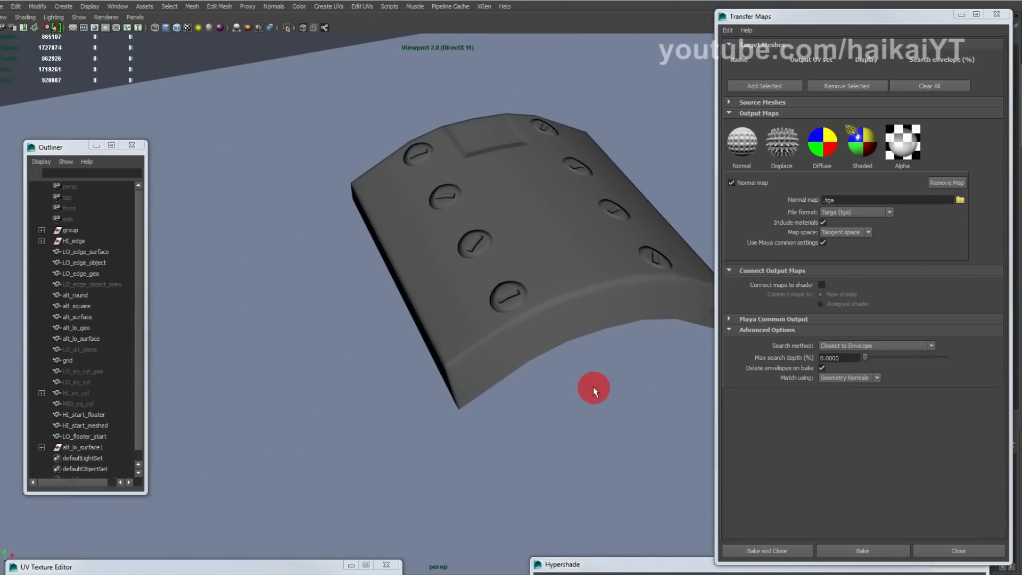
left_click_drag(634, 396, 603, 380, "alt")
right_click_drag(604, 380, 420, 321, "alt")
left_click_drag(464, 324, 474, 326, "alt")
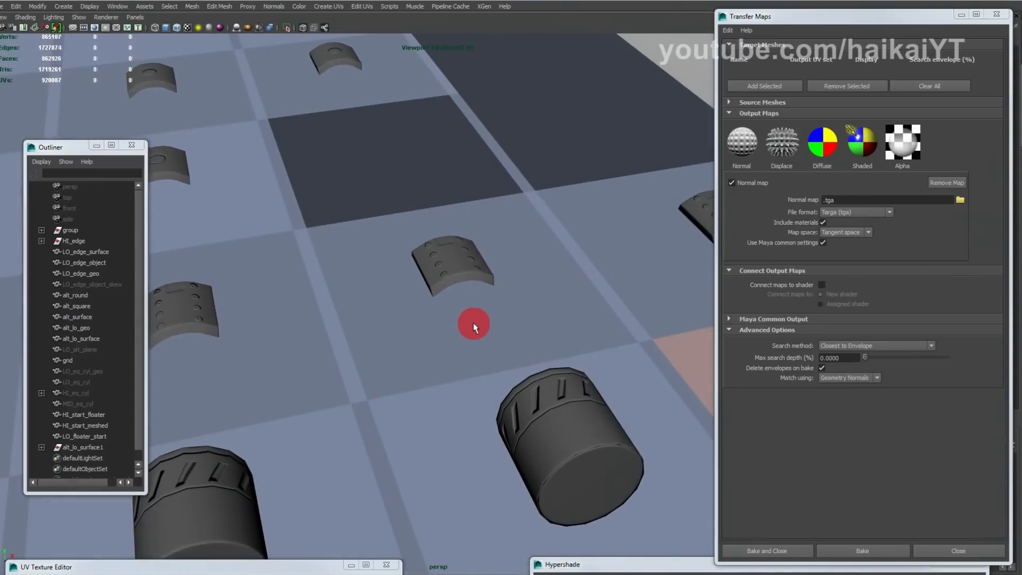
Step: Examine the slotted low-res cylinder in the Surface Normals column up close, keeping nothing selected
middle_click_drag(475, 326, 481, 283, "alt")
right_click_drag(482, 283, 423, 284, "alt")
left_click_drag(423, 284, 495, 250, "alt")
left_click_drag(347, 183, 529, 393)
left_click_drag(397, 219, 512, 304, "alt")
left_click(437, 300)
middle_click_drag(512, 304, 423, 349, "alt")
left_click_drag(521, 306, 549, 292, "alt")
middle_click_drag(549, 292, 487, 344, "alt")
right_click_drag(487, 344, 589, 357, "alt")
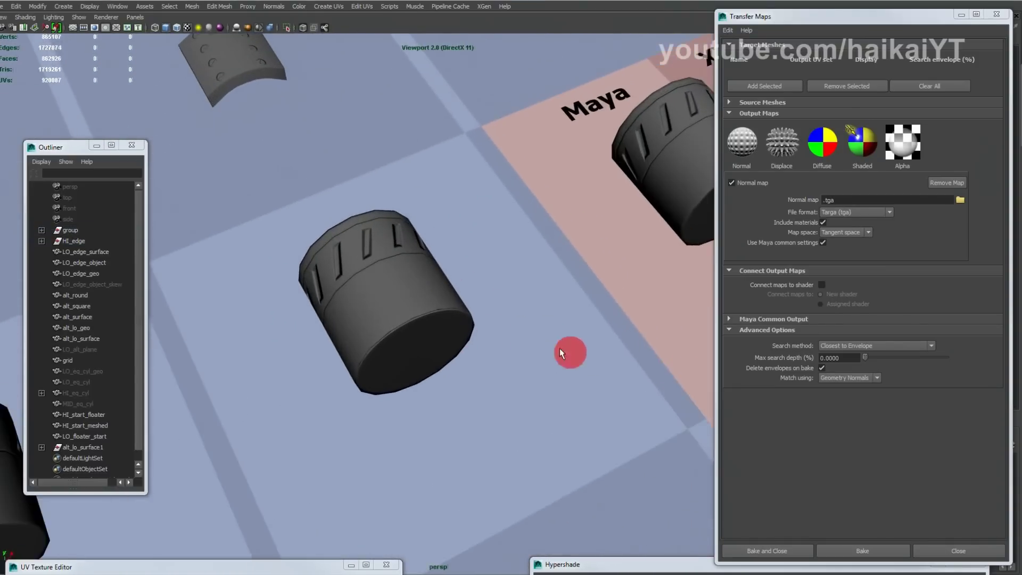
left_click_drag(589, 356, 446, 302, "alt")
right_click_drag(446, 303, 488, 312, "alt")
left_click_drag(488, 313, 446, 340, "alt")
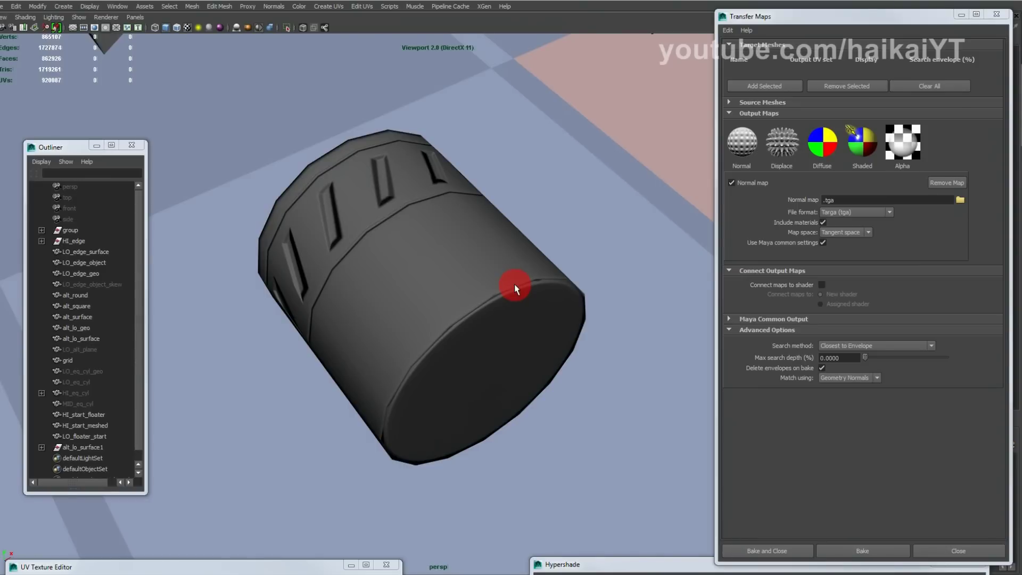
Step: Examine the slotted cylinder in the Surface Normals column and compare it with its neighbours in the chart
left_click_drag(514, 283, 490, 268, "alt")
right_click_drag(490, 269, 467, 292, "alt")
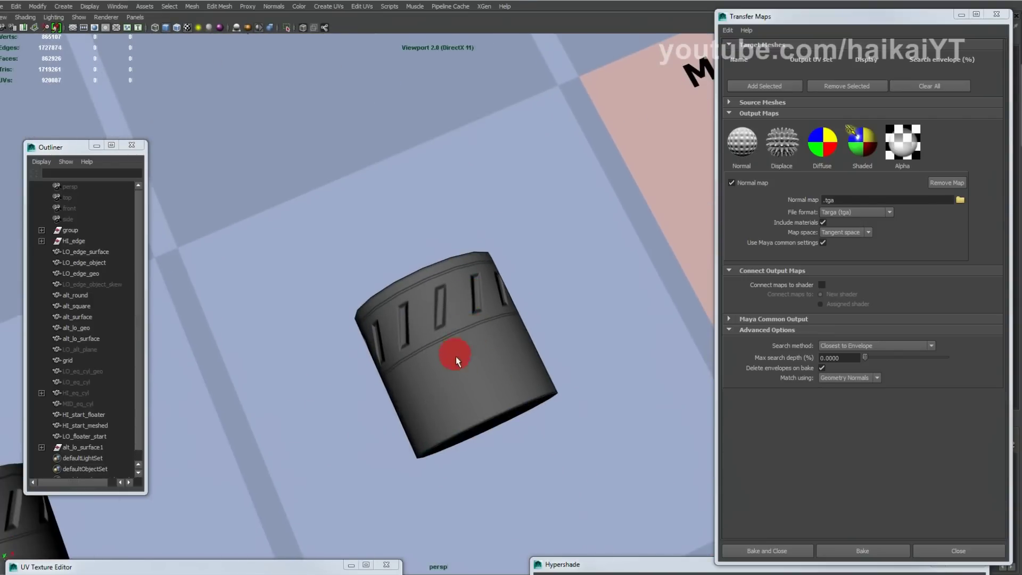
left_click(515, 213)
right_click_drag(559, 244, 436, 247, "alt")
left_click_drag(436, 247, 452, 226, "alt")
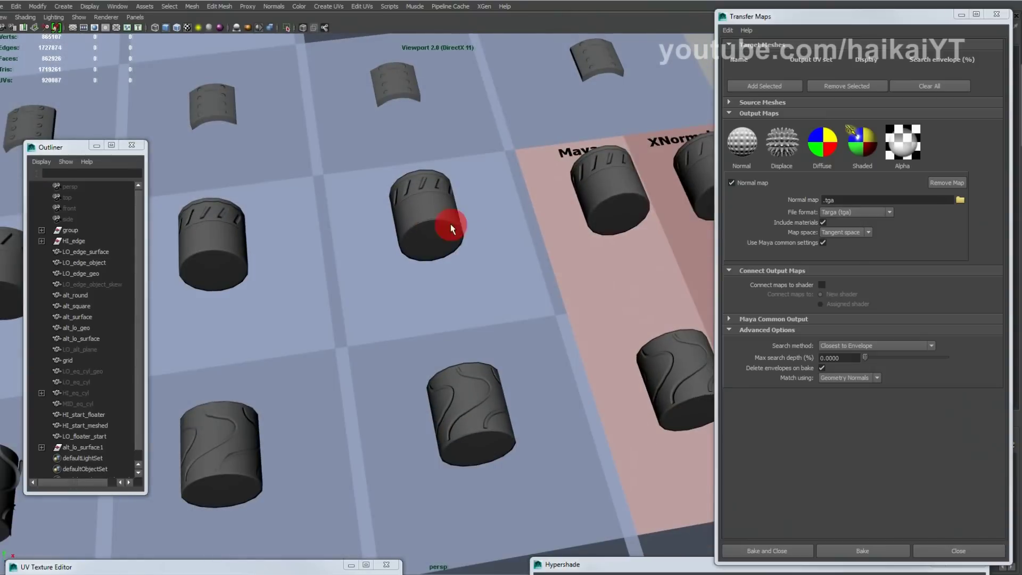
middle_click_drag(451, 225, 573, 228, "alt")
left_click_drag(573, 229, 517, 251, "alt")
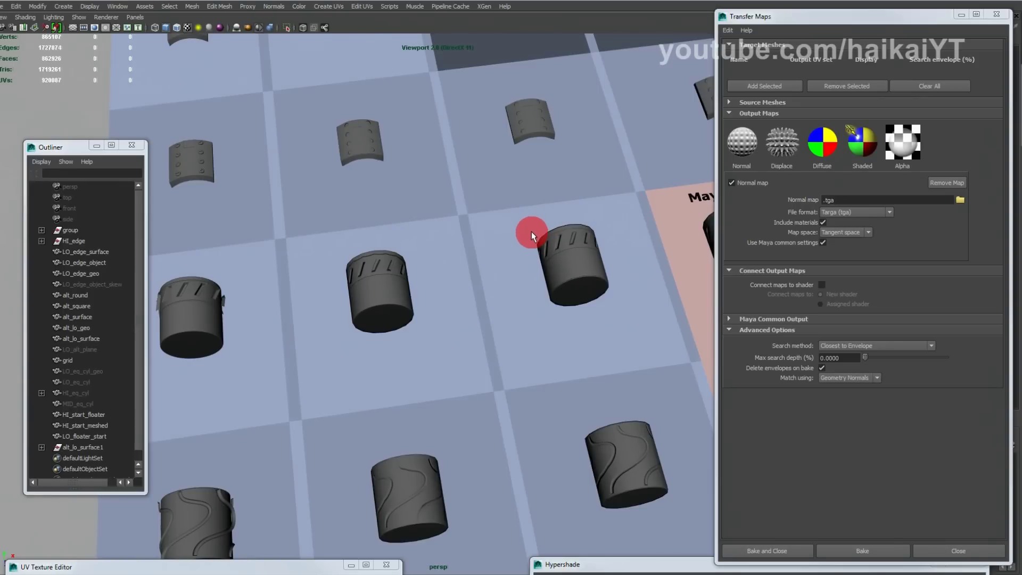
Step: Examine the cylinder with wavy grooves in the Surface Normals column up close
left_click_drag(693, 312, 596, 324, "alt")
right_click_drag(597, 325, 636, 298, "alt")
middle_click_drag(637, 299, 542, 301, "alt")
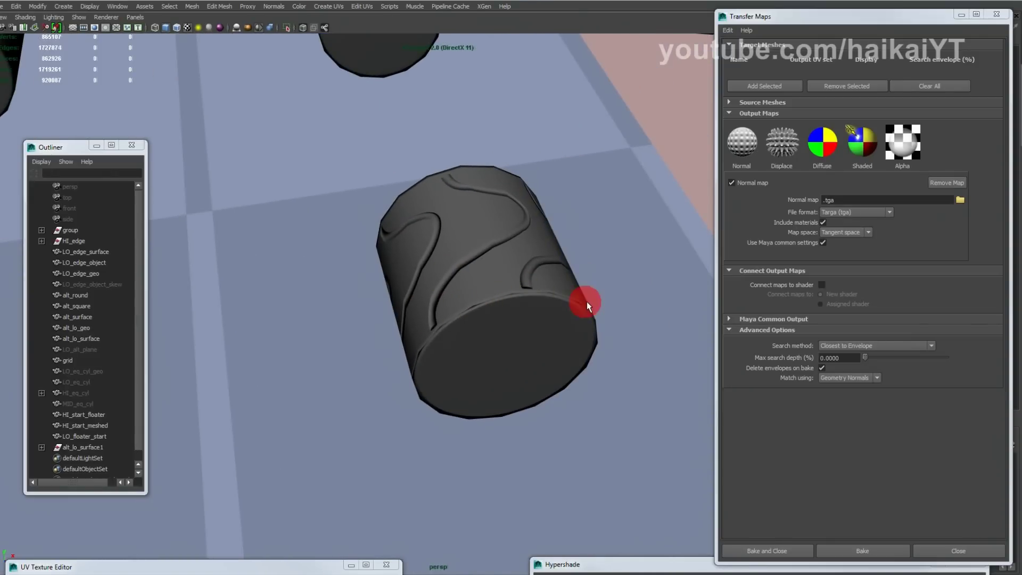
left_click_drag(580, 305, 591, 339, "alt")
middle_click_drag(591, 339, 554, 276, "alt")
middle_click_drag(485, 384, 509, 301, "alt")
right_click_drag(582, 287, 426, 263, "alt")
left_click_drag(474, 292, 466, 245, "alt")
right_click_drag(448, 275, 463, 276, "alt")
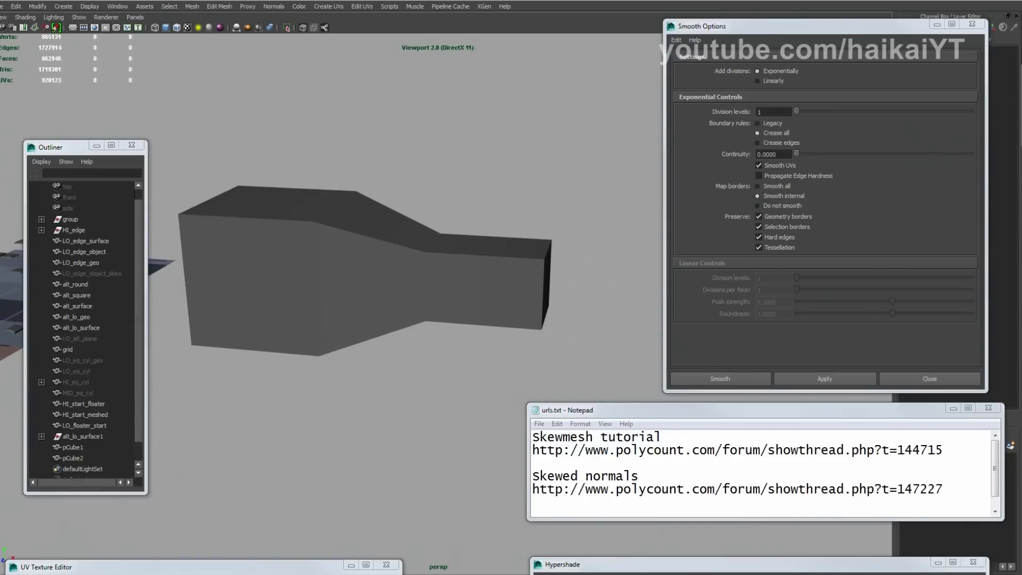
Step: Highlight the Skewmesh tutorial and Skewed normals links in urls.txt in Notepad and move the Notepad window out of view
left_click_drag(966, 450, 532, 435)
left_click_drag(944, 450, 484, 450)
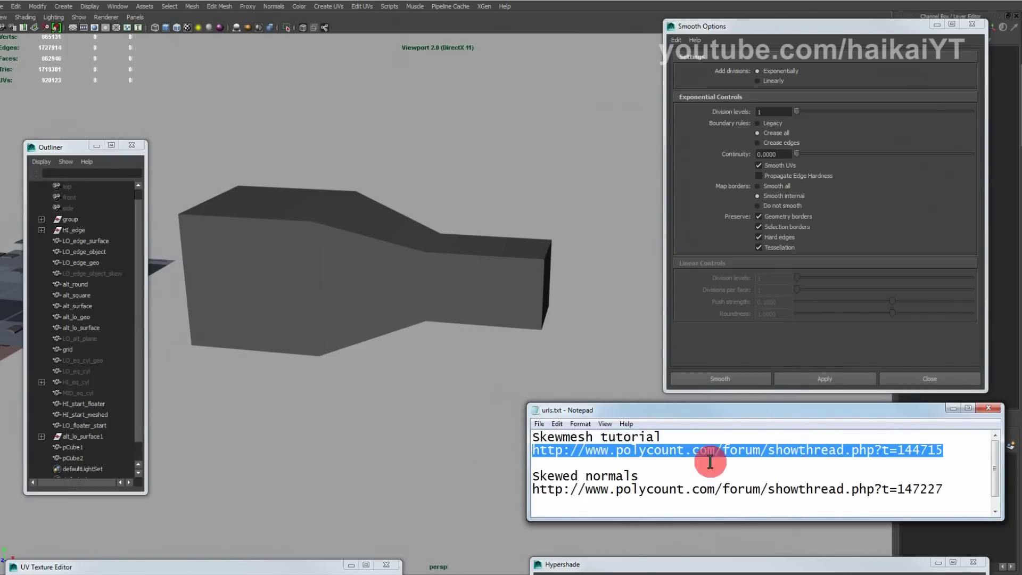
left_click(756, 459)
left_click(955, 489)
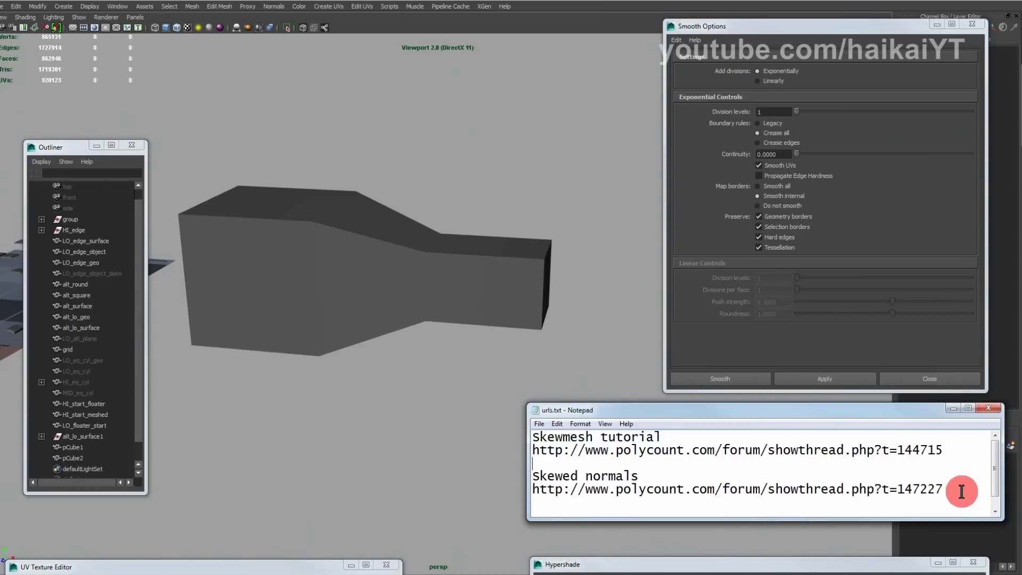
left_click_drag(961, 491, 526, 491)
left_click(735, 477)
left_click(956, 466)
left_click_drag(941, 450, 497, 399)
left_click(880, 487)
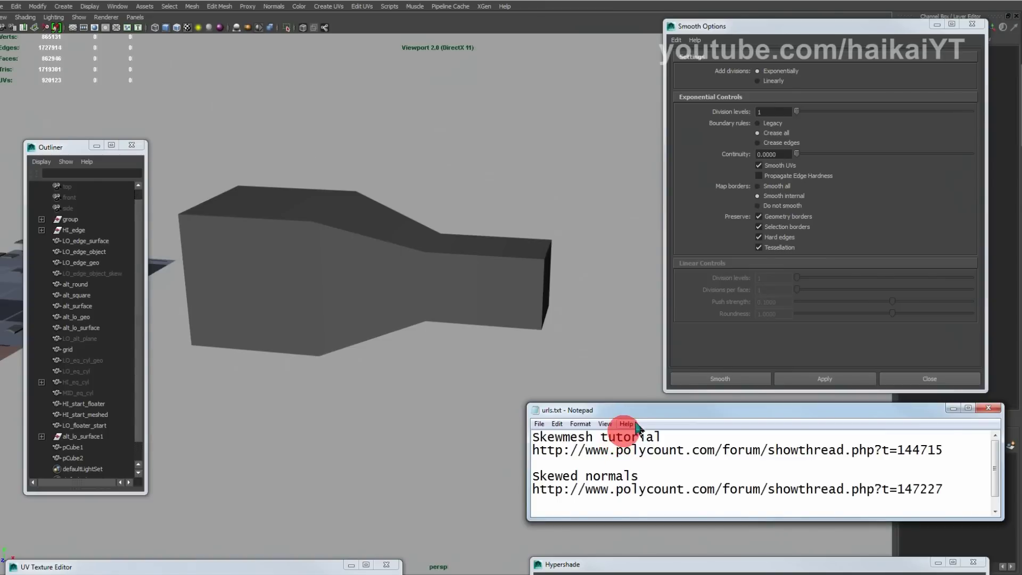
left_click_drag(650, 411, 1021, 426)
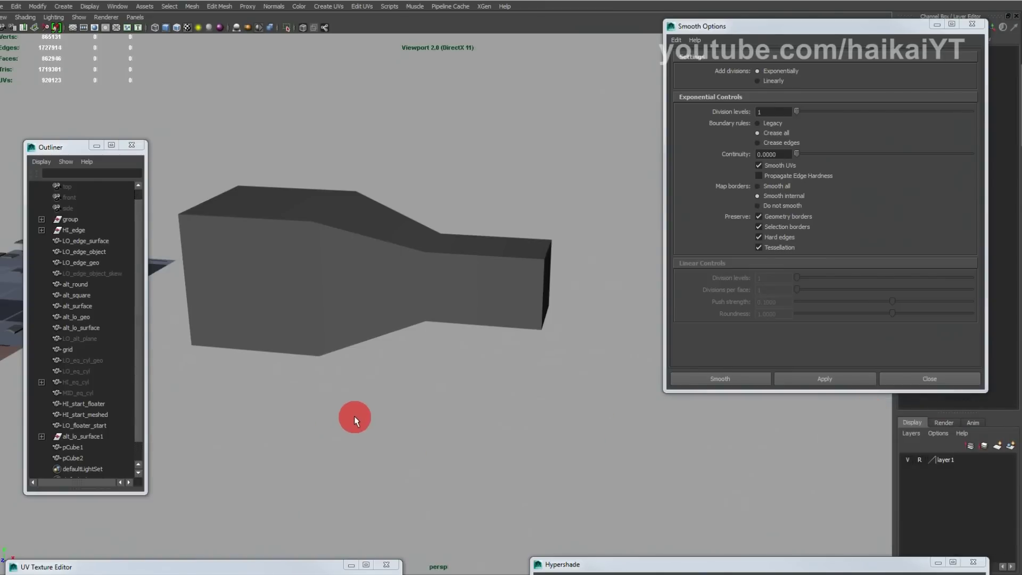
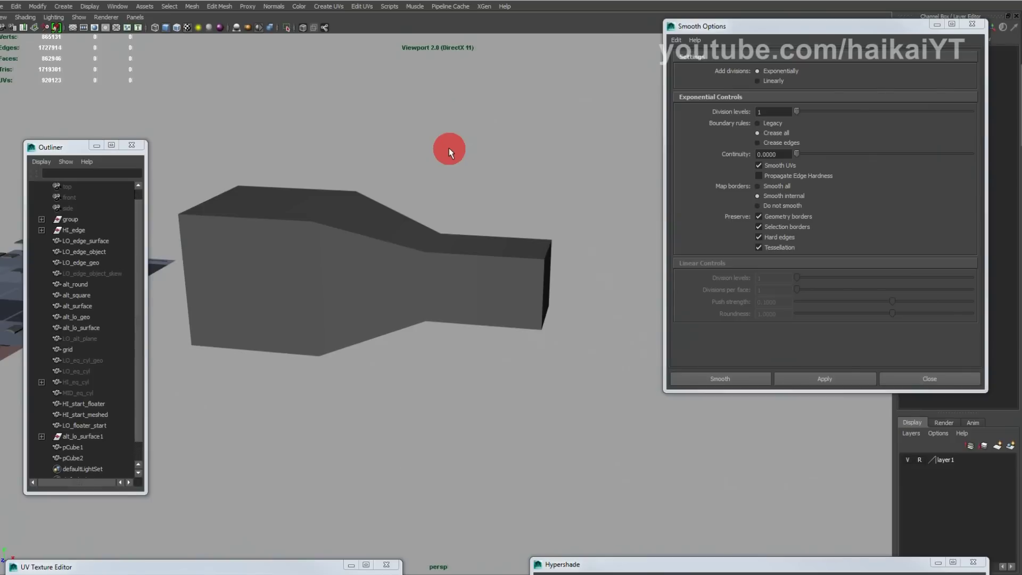
Step: Try smoothing the tapered box pCube2 with the Smooth options reset to their defaults, and undo the smoothing
left_click_drag(394, 159, 414, 184, "alt")
left_click_drag(360, 146, 500, 422)
middle_click_drag(465, 341, 465, 357, "alt")
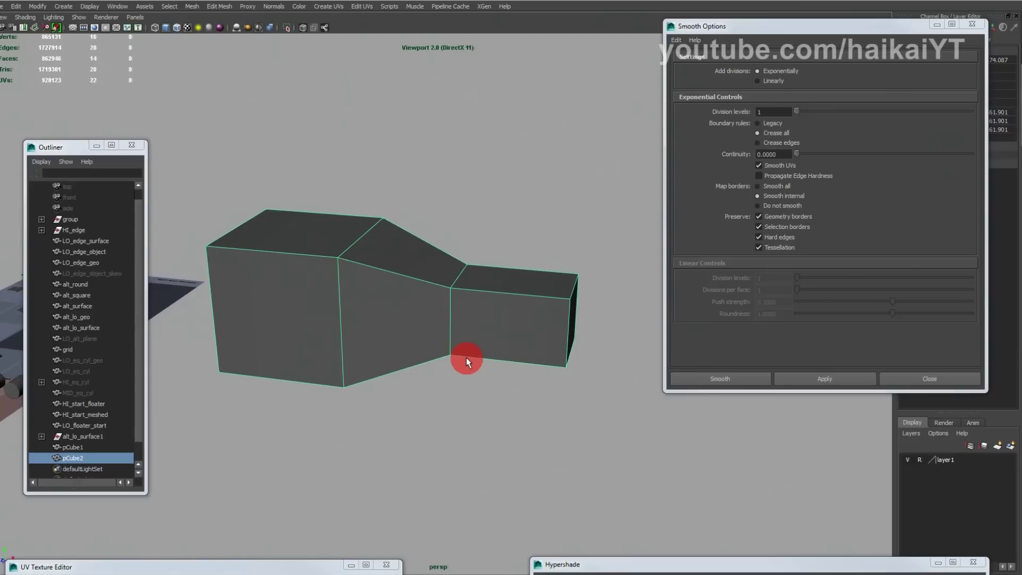
middle_click_drag(489, 255, 482, 254, "alt")
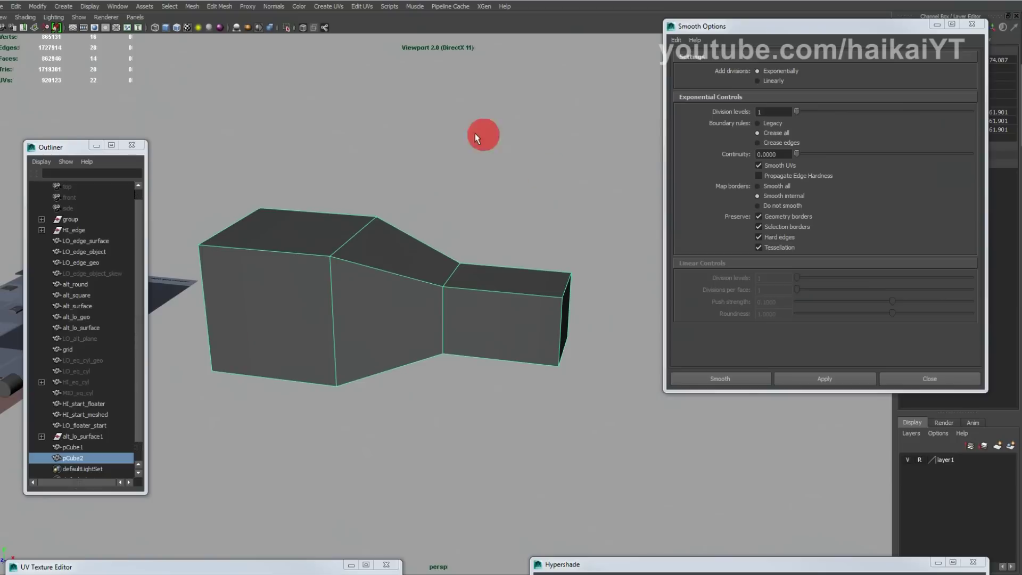
left_click(687, 55)
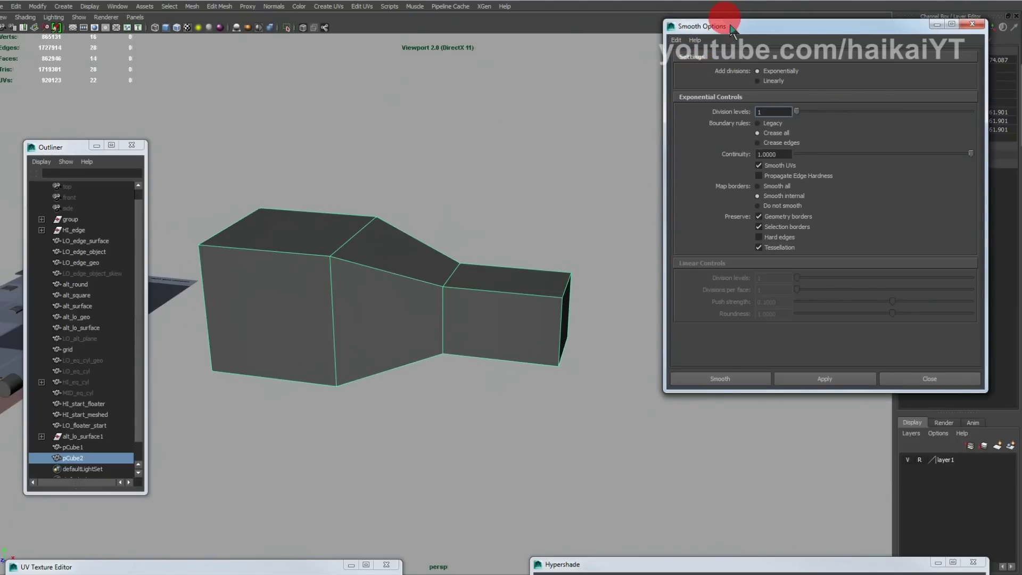
left_click_drag(727, 20, 700, 16)
left_click(793, 373)
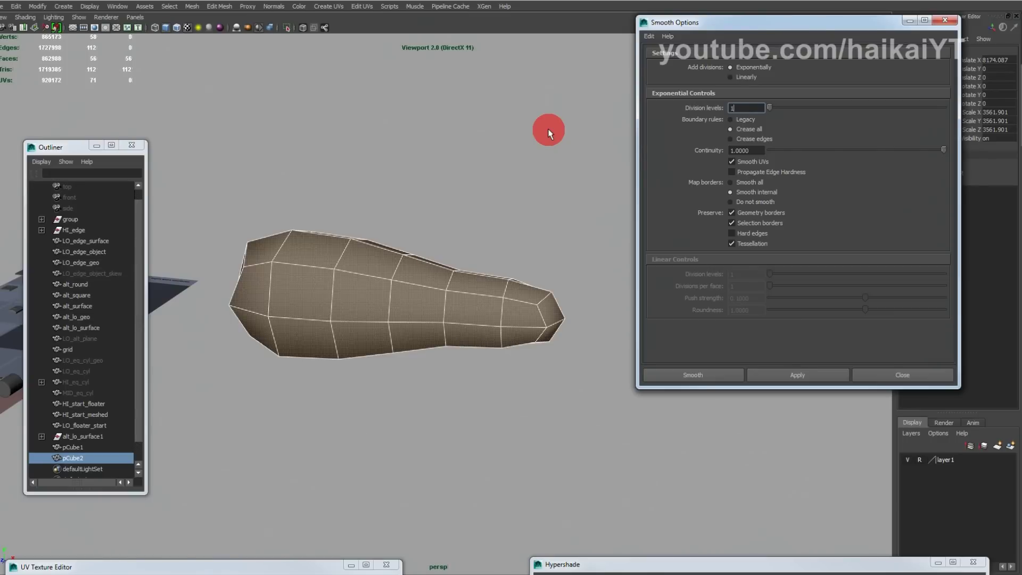
key("ctrl+z")
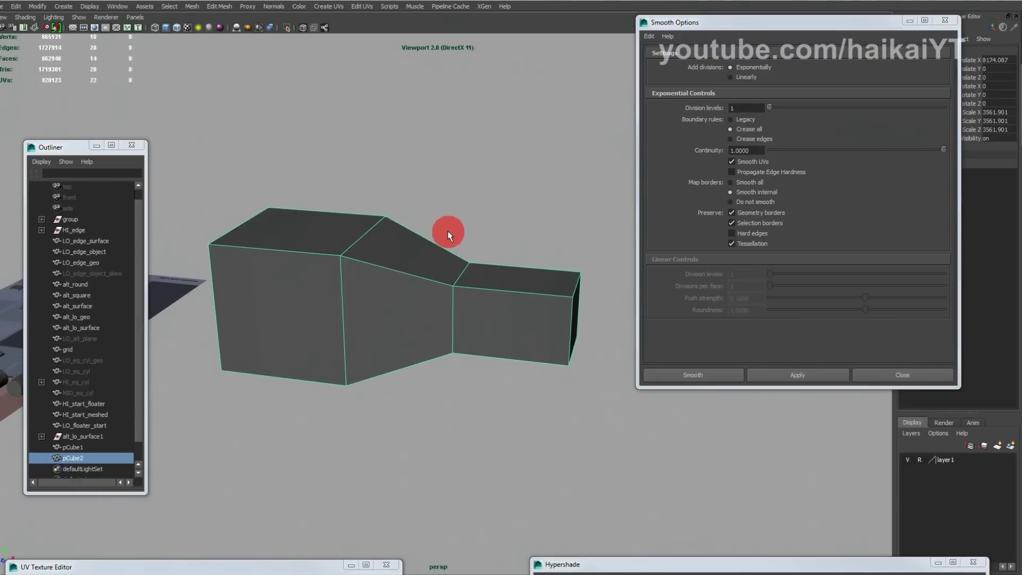
Step: Smooth the tapered box by one division level with continuity 0 and hard edges preserved
left_click_drag(444, 239, 455, 246, "alt")
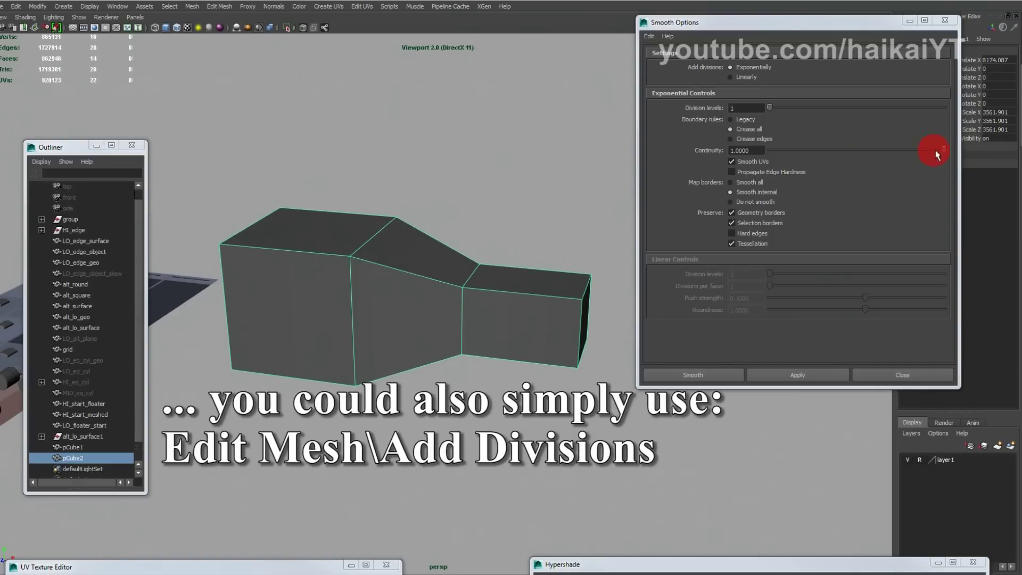
left_click_drag(947, 150, 740, 162)
left_click(732, 234)
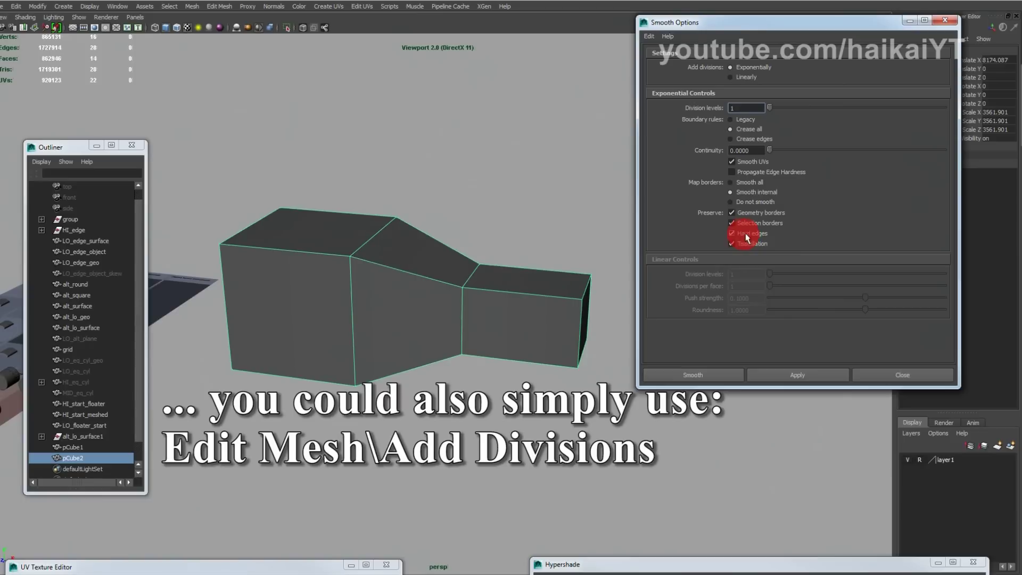
mouse_move(462, 188)
left_mouse_down("alt")
mouse_move(442, 182)
mouse_move(461, 193)
left_mouse_up("alt")
left_click(372, 269)
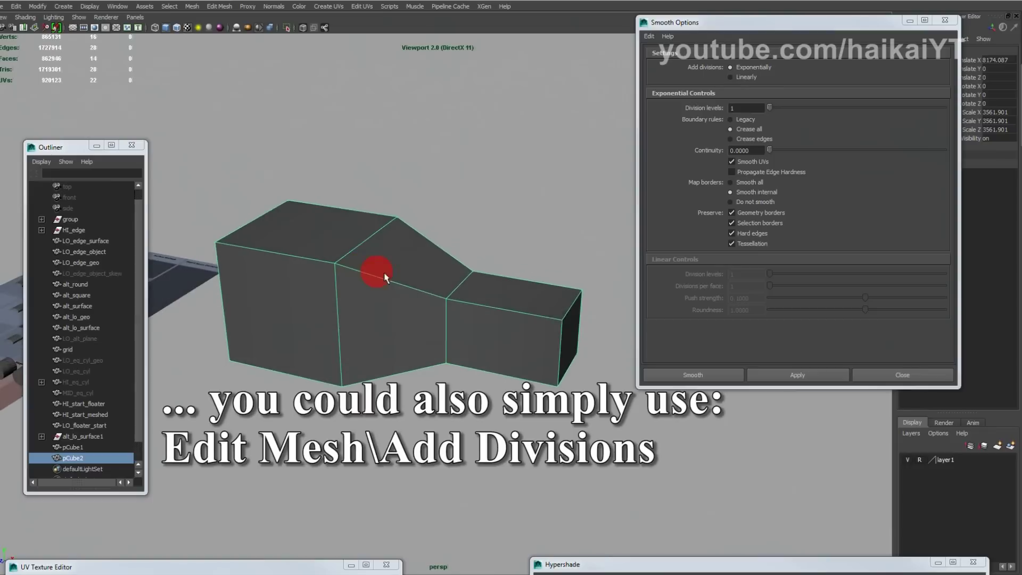
left_click(780, 378)
Step: Clear the selection, inspect the subdivided box's shape from several angles and close the Smooth options
left_click_drag(520, 326, 490, 222, "alt")
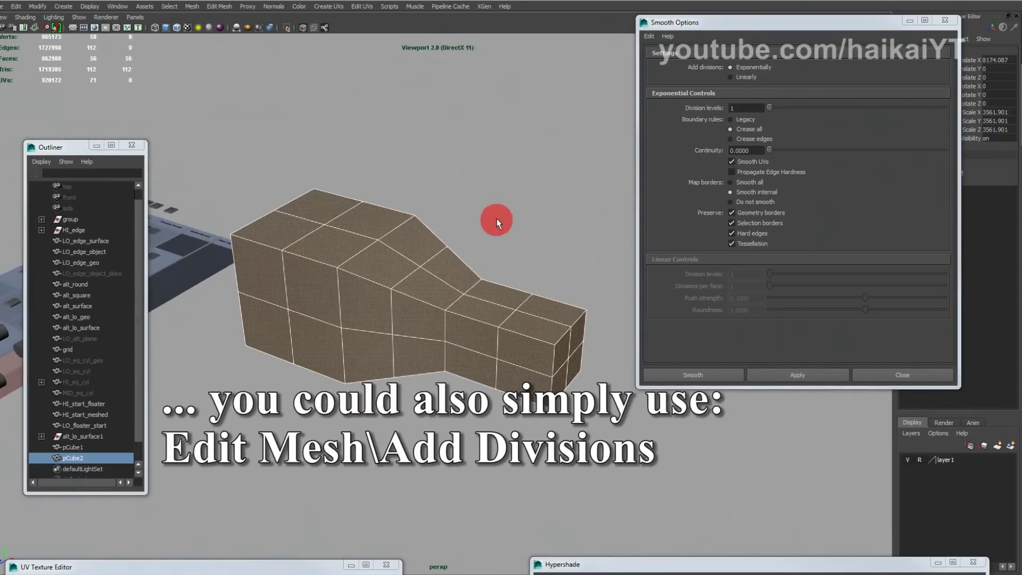
left_click(505, 228)
left_click_drag(535, 361, 428, 324, "alt")
left_click_drag(506, 335, 247, 251, "alt")
left_click_drag(388, 303, 447, 288, "alt")
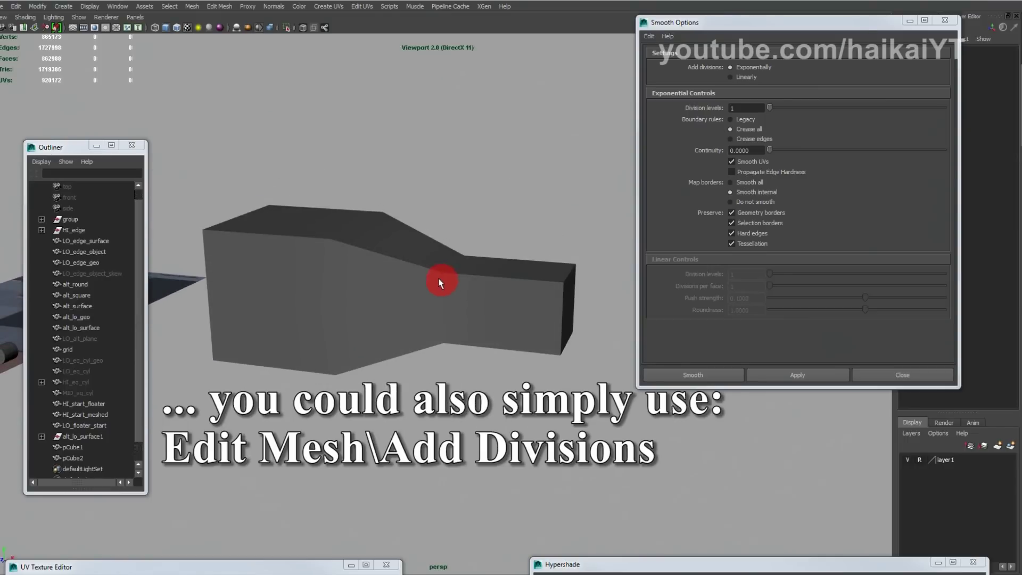
left_click(906, 376)
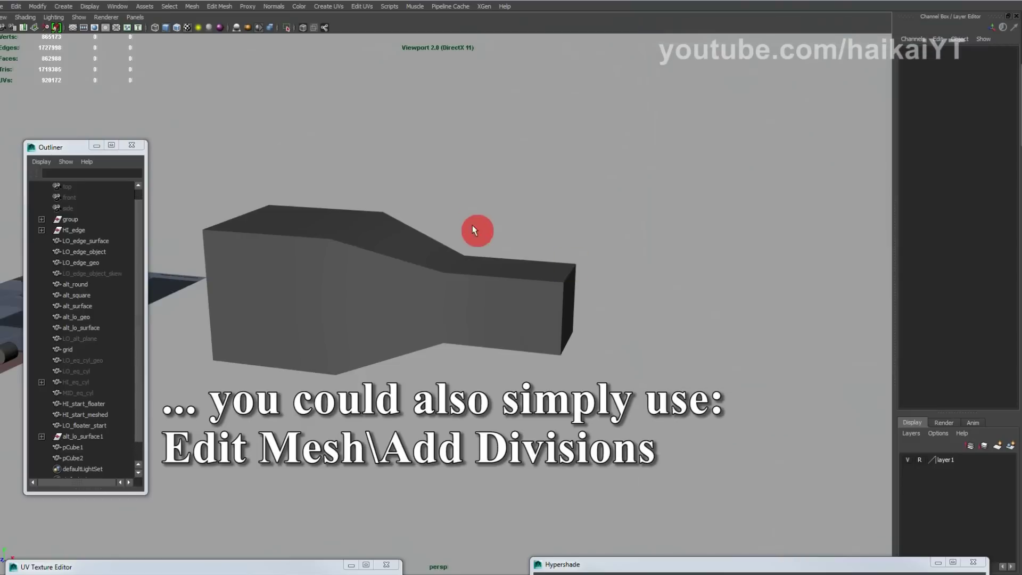
Step: Raise the divisions of the tapered box's polySmoothFace22 input so each original face splits into an 8 by 8 grid
left_click(441, 285)
left_click(934, 173)
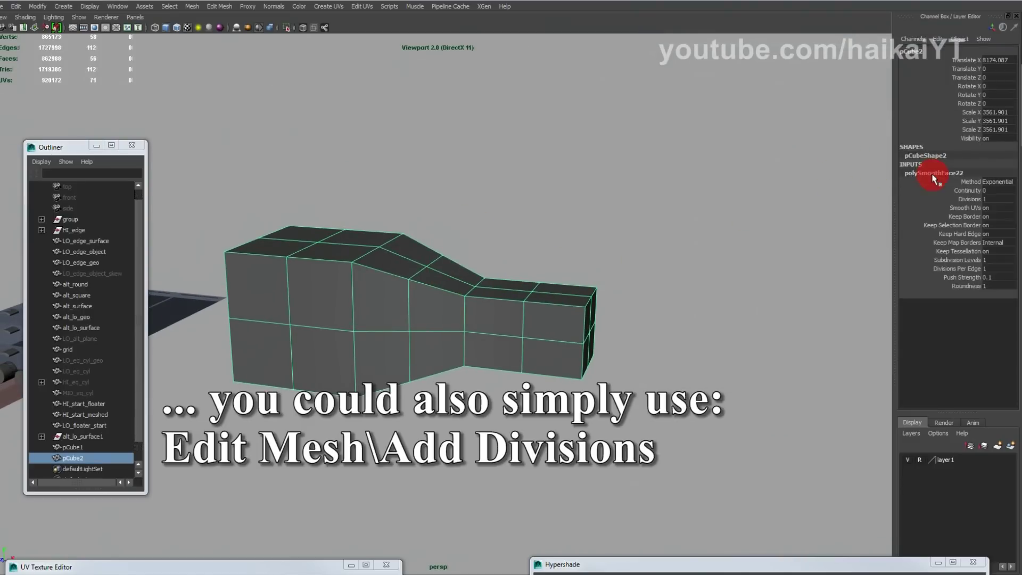
left_click(992, 199)
type("2")
key("Return")
left_click(641, 208)
middle_click_drag(640, 211, 672, 201, "alt")
left_click_drag(672, 200, 608, 237, "alt")
left_click(554, 255)
Step: Examine the dense grid on the tapered box and delete the box
mouse_move(712, 295)
left_mouse_down("alt")
mouse_move(584, 301)
mouse_move(707, 291)
left_mouse_up("alt")
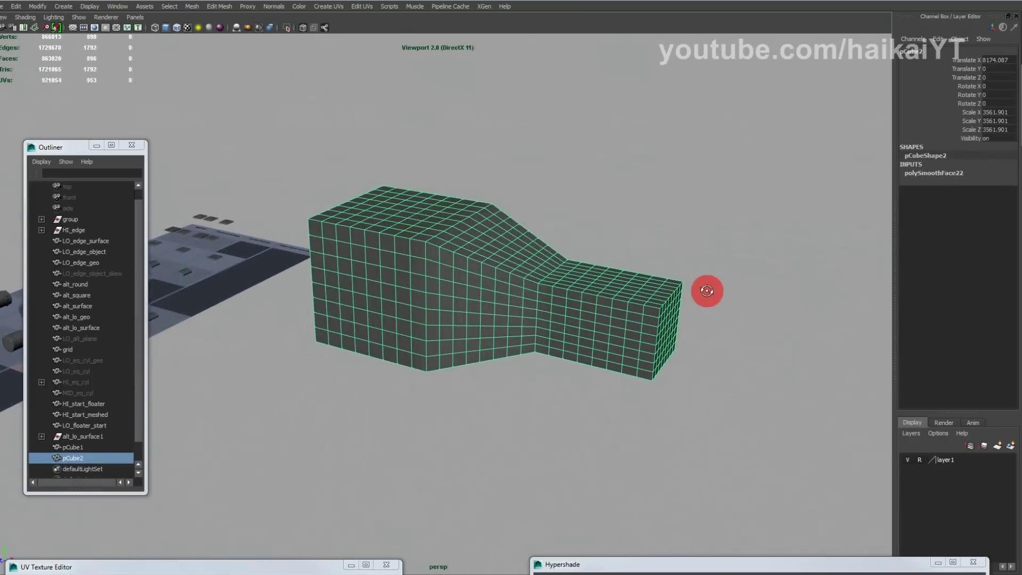
left_click_drag(659, 235, 687, 273, "alt")
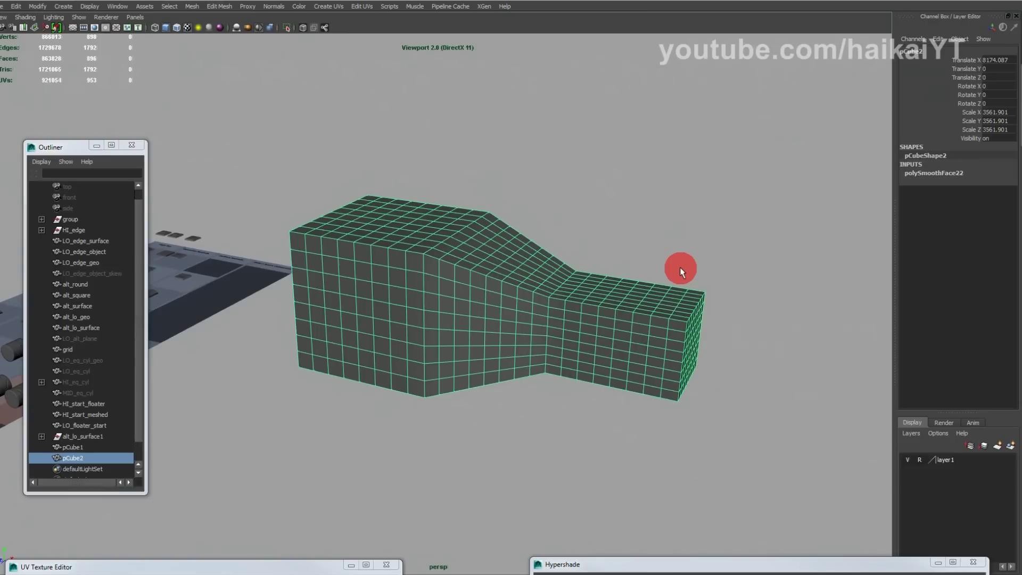
left_click_drag(625, 222, 665, 261, "alt")
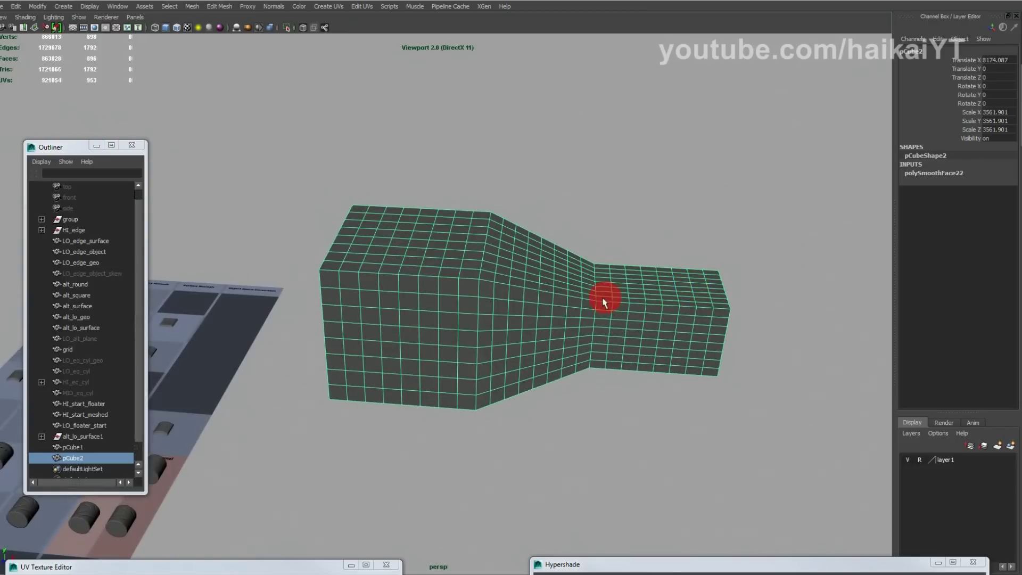
left_click_drag(616, 292, 685, 240, "alt")
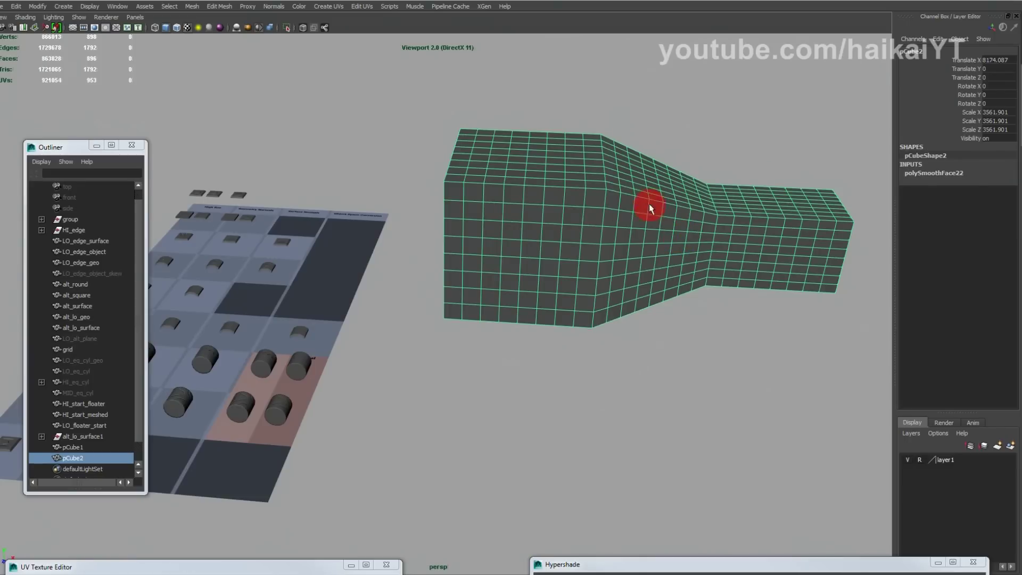
left_click_drag(650, 215, 660, 244, "alt")
key("Delete")
Step: Compare the cylinders in the Surface Normals column with the Maya and XNormal ones
left_click_drag(609, 210, 492, 282, "alt")
middle_click_drag(493, 282, 509, 178, "alt")
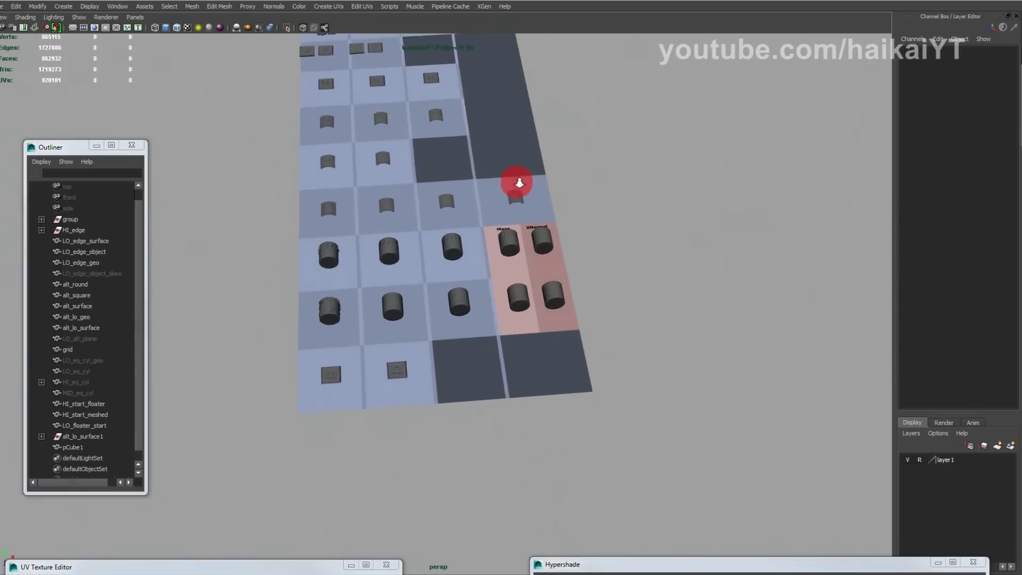
right_click_drag(509, 177, 615, 216, "alt")
left_click_drag(563, 193, 521, 196, "alt")
right_click_drag(522, 196, 597, 218, "alt")
mouse_move(490, 240)
middle_mouse_down("alt")
mouse_move(574, 219)
mouse_move(501, 226)
middle_mouse_up("alt")
right_click_drag(501, 225, 533, 213, "alt")
scroll(532, 213, "up", 2)
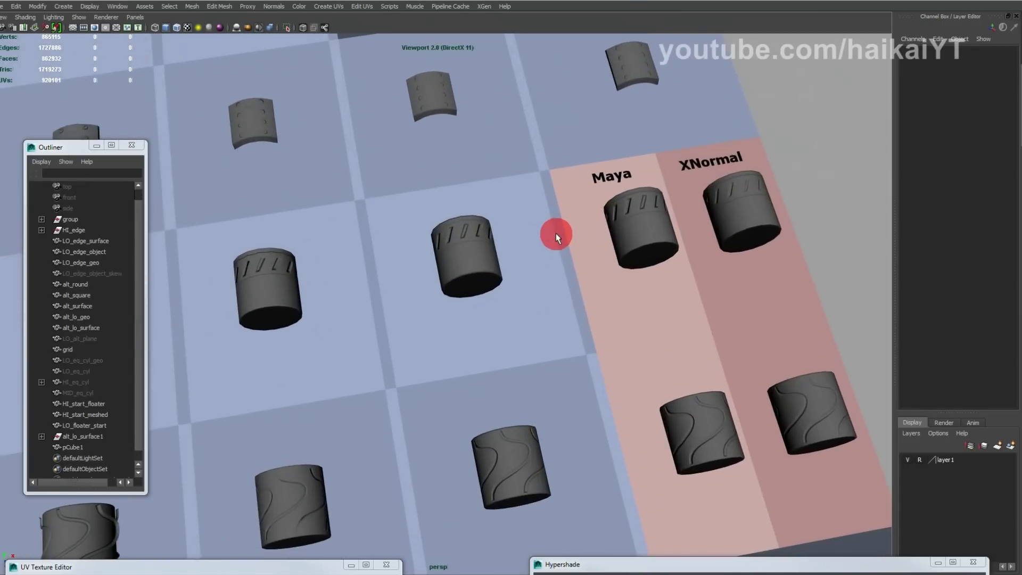
middle_click_drag(544, 221, 585, 227, "alt")
scroll(585, 228, "up", 2)
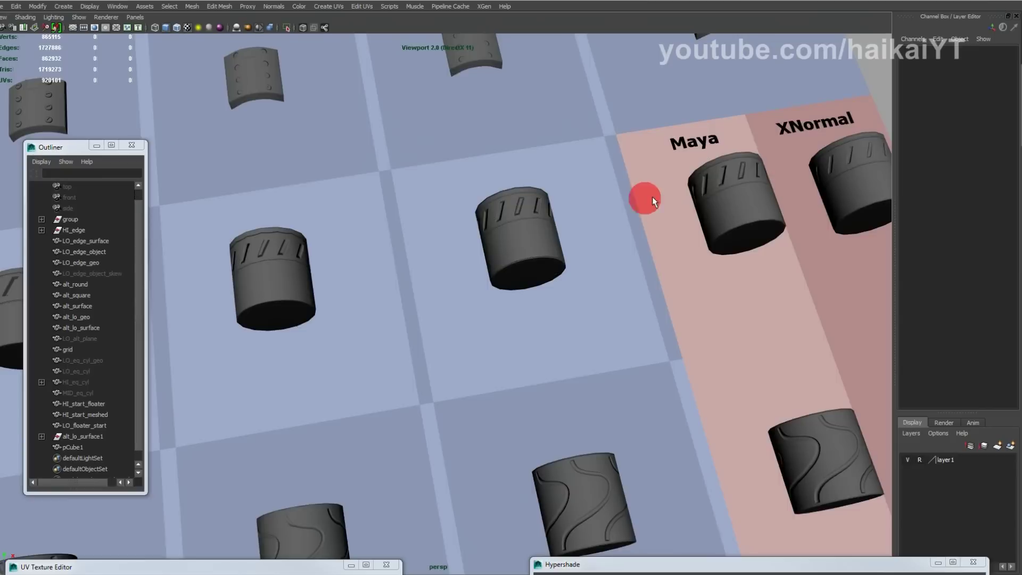
Step: Review the whole comparison chart from the High Res column to the Object Space Conversion column
right_click_drag(634, 201, 428, 207, "alt")
left_click_drag(676, 183, 659, 218, "alt")
middle_click_drag(659, 217, 687, 250, "alt")
right_click_drag(687, 250, 744, 255, "alt")
middle_click_drag(739, 225, 729, 253, "alt")
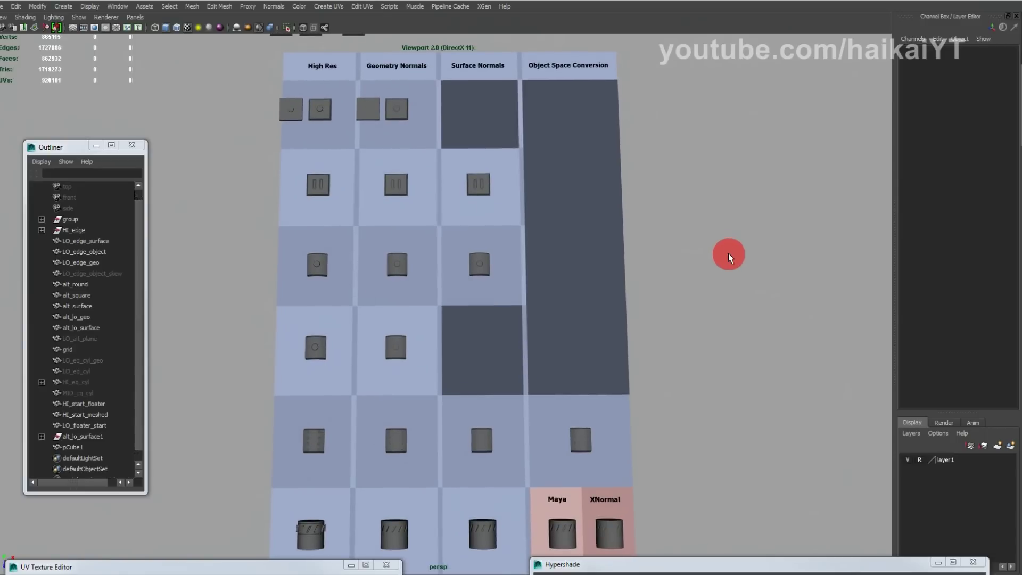
left_click_drag(729, 258, 730, 260, "alt")
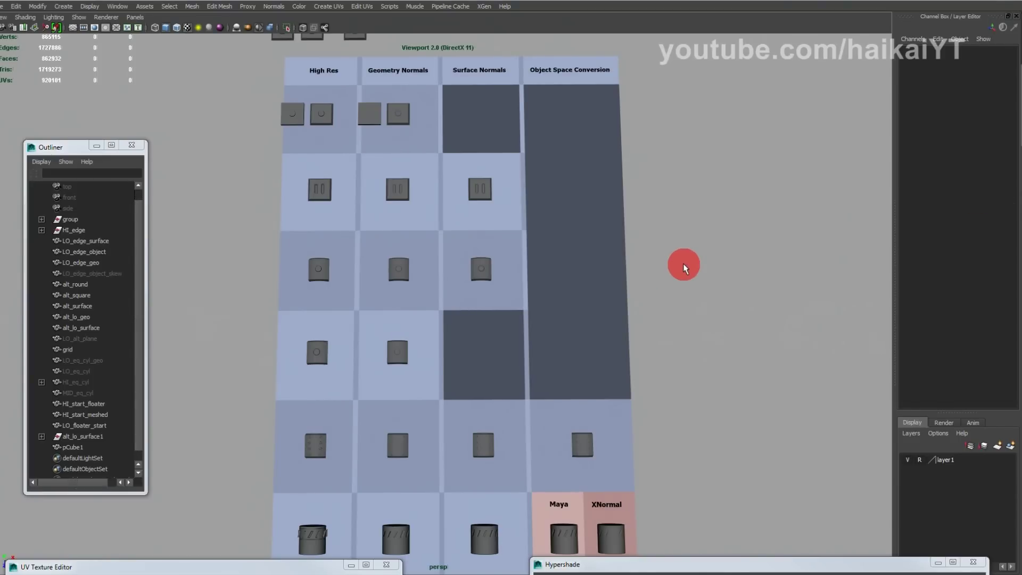
Step: Bring the urls.txt Notepad window into view, highlight the Skewmesh tutorial heading and link, and move the window away again
left_click_drag(1021, 348, 842, 189)
left_click_drag(938, 222, 503, 181)
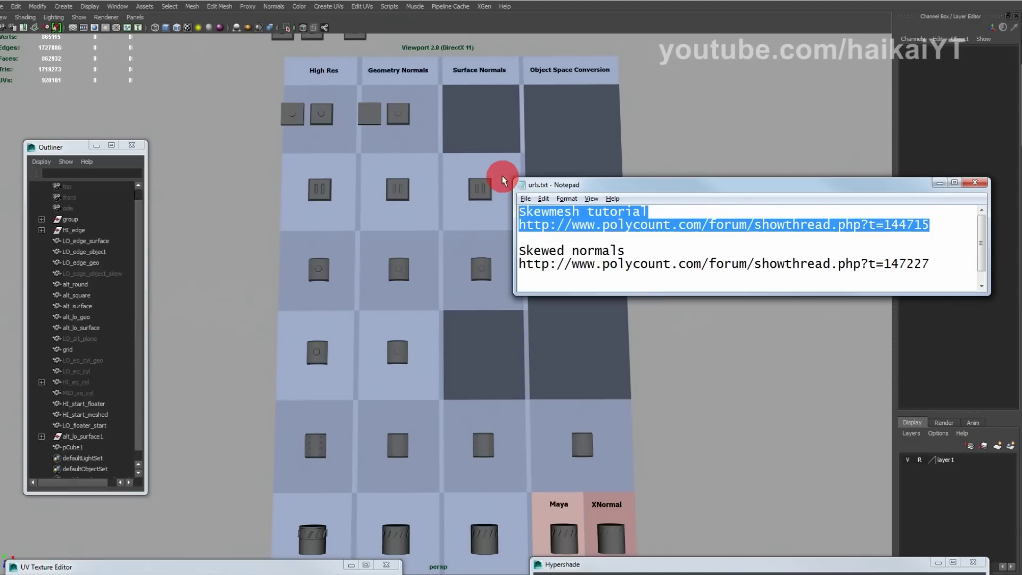
left_click_drag(535, 185, 1021, 198)
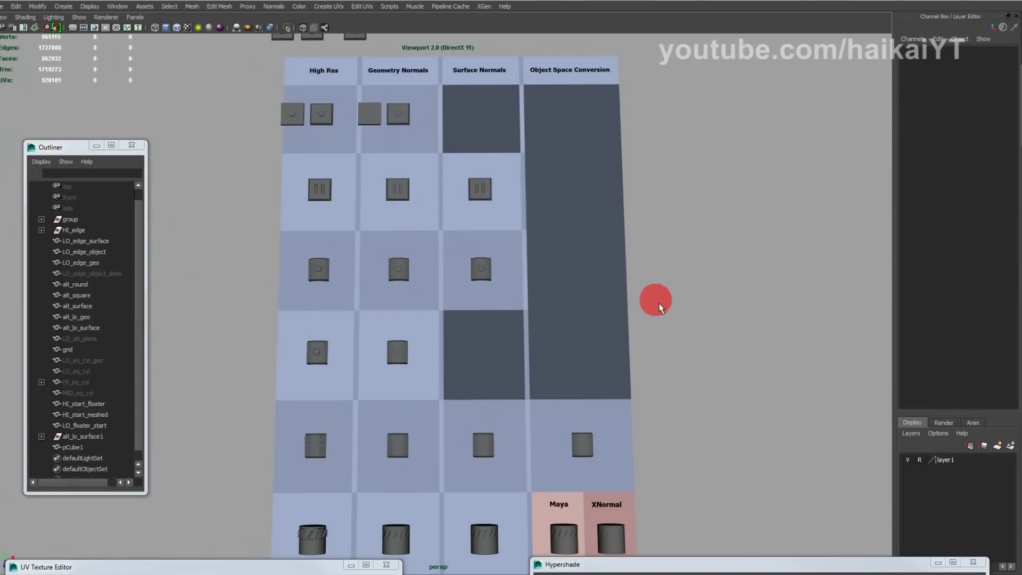
Step: Compare the slotted Maya and XNormal cylinders in the Object Space Conversion column up close
middle_click_drag(638, 436, 636, 242, "alt")
right_click_drag(636, 243, 714, 266, "alt")
middle_click_drag(714, 267, 586, 292, "alt")
right_click_drag(586, 292, 684, 314, "alt")
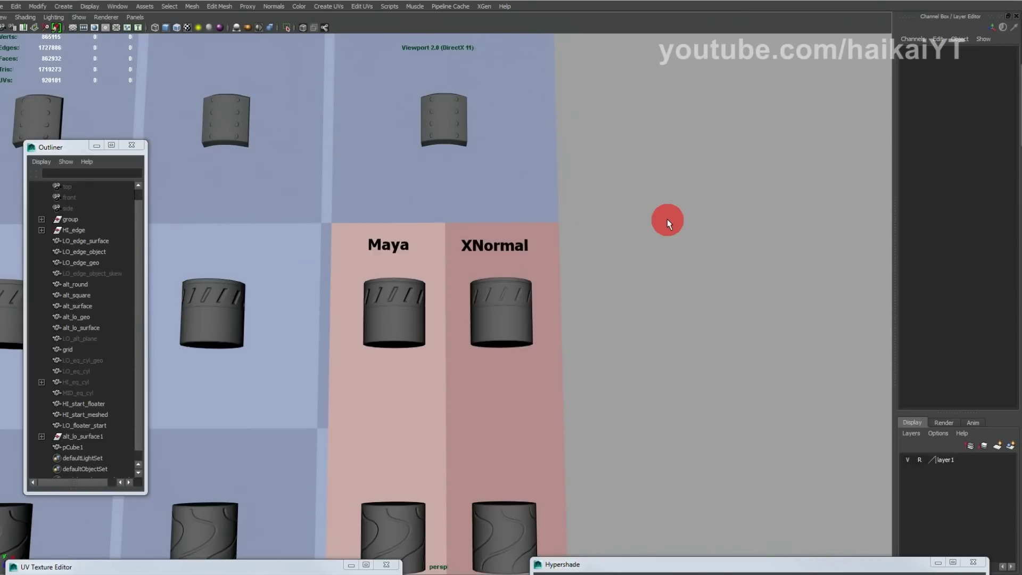
middle_click_drag(609, 262, 593, 238, "alt")
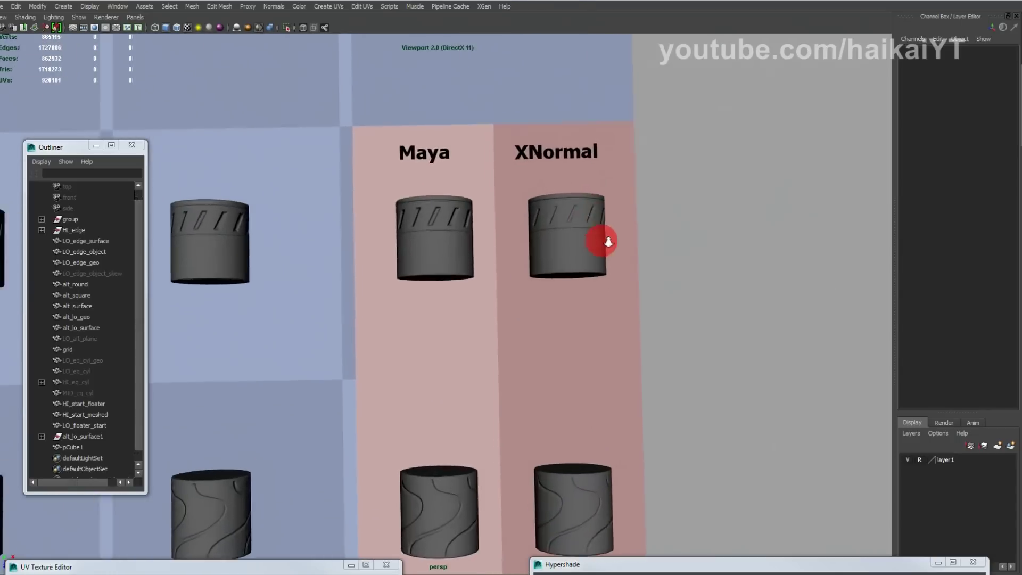
scroll(599, 238, "up", 4)
left_click_drag(605, 237, 629, 270, "alt")
right_click_drag(629, 270, 577, 259, "alt")
middle_click_drag(796, 255, 630, 274, "alt")
middle_click_drag(429, 298, 573, 282, "alt")
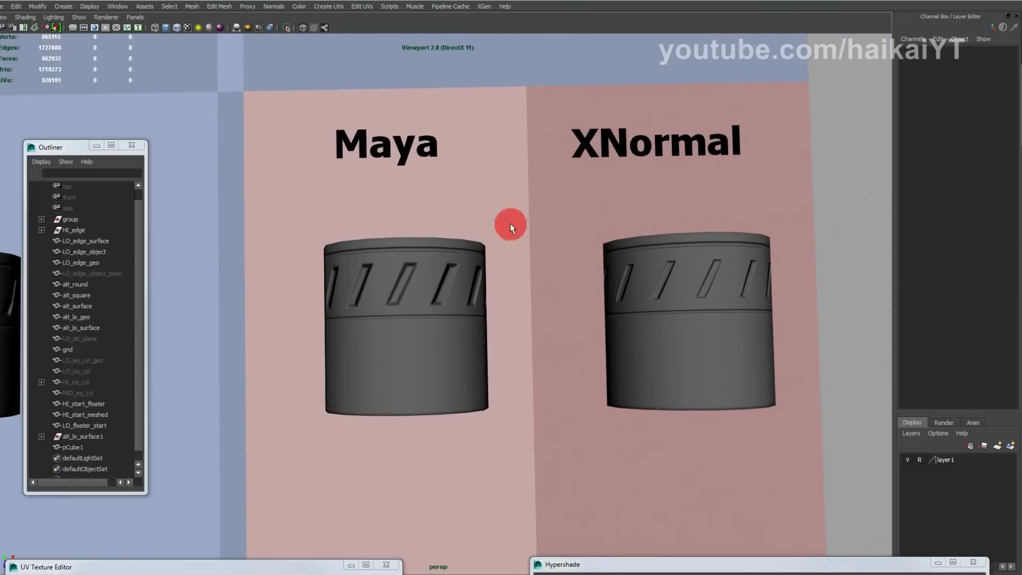
Step: Select the slotted Maya cylinder to inspect its wireframe, and clear the selection
left_click(428, 338)
left_click(493, 235)
left_click(469, 243)
left_click(495, 309)
left_click_drag(469, 178, 285, 477)
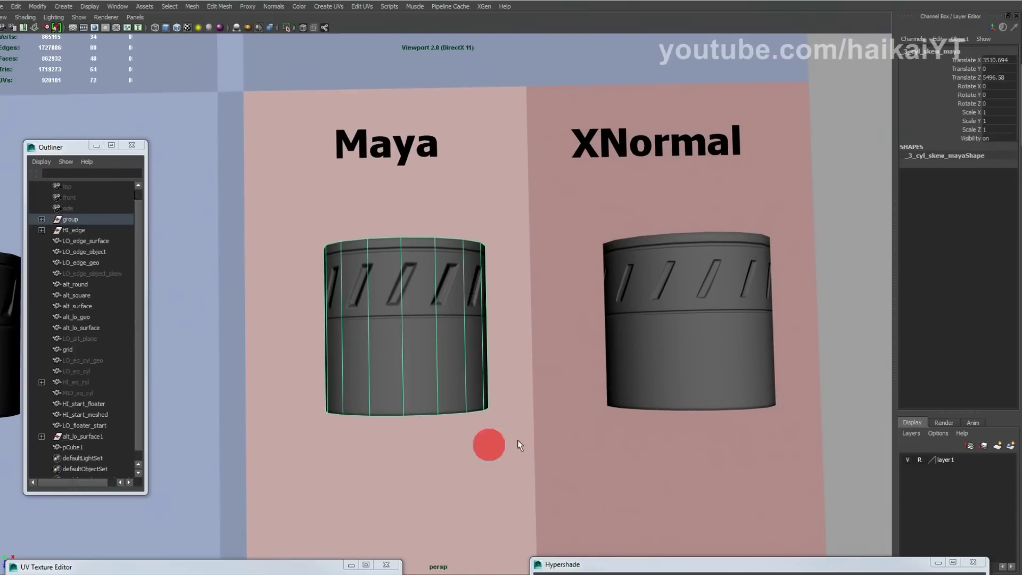
left_click(578, 445)
Step: Compare the slotted and wavy-grooved cylinders of the Maya and XNormal columns side by side
right_click_drag(577, 443, 510, 430, "alt")
left_click_drag(498, 426, 541, 419, "alt")
middle_click_drag(541, 419, 493, 421, "alt")
right_click_drag(494, 421, 512, 421, "alt")
left_click_drag(512, 421, 520, 424, "alt")
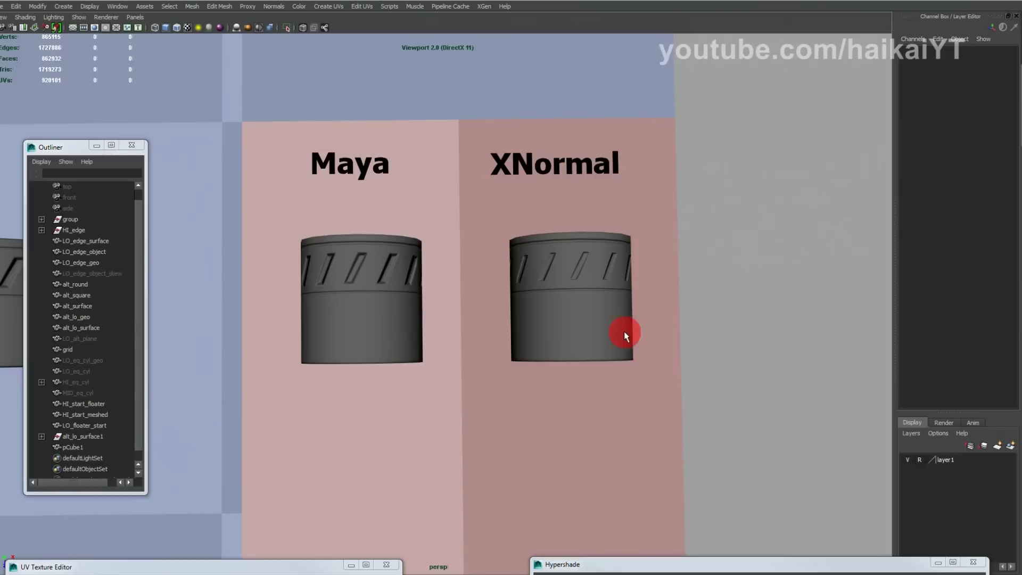
right_click_drag(610, 334, 479, 326, "alt")
middle_click_drag(488, 421, 521, 271, "alt")
right_click_drag(459, 338, 502, 324, "alt")
middle_click_drag(502, 325, 479, 373, "alt")
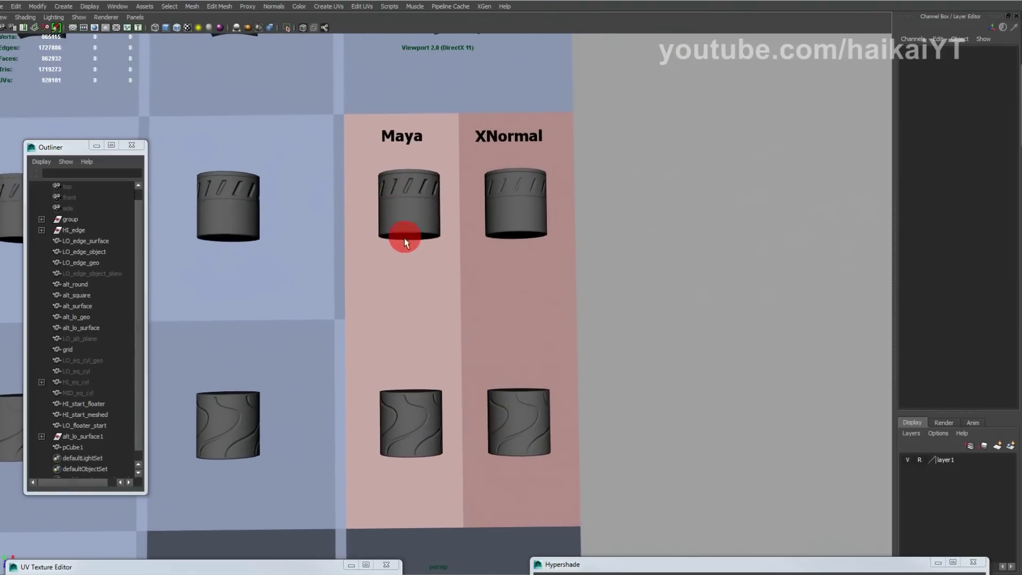